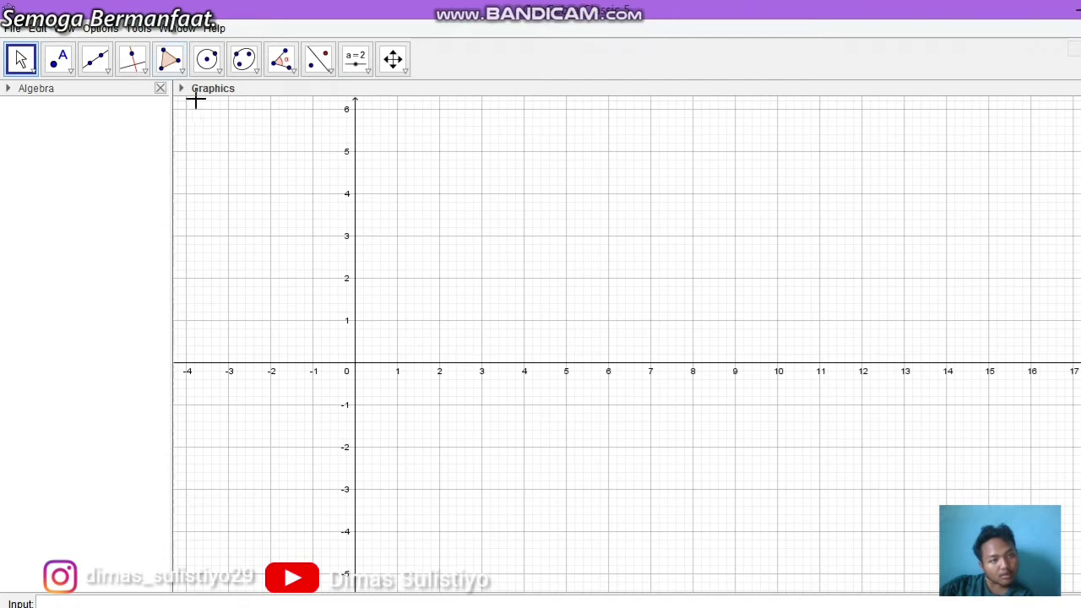
Hide the axes and draw two circles, centred at (-1, 2) through about (1.34, 1.86) and at (7, 2) through (8, 2).
{"action": "left_click", "coordinate": [183, 89]}
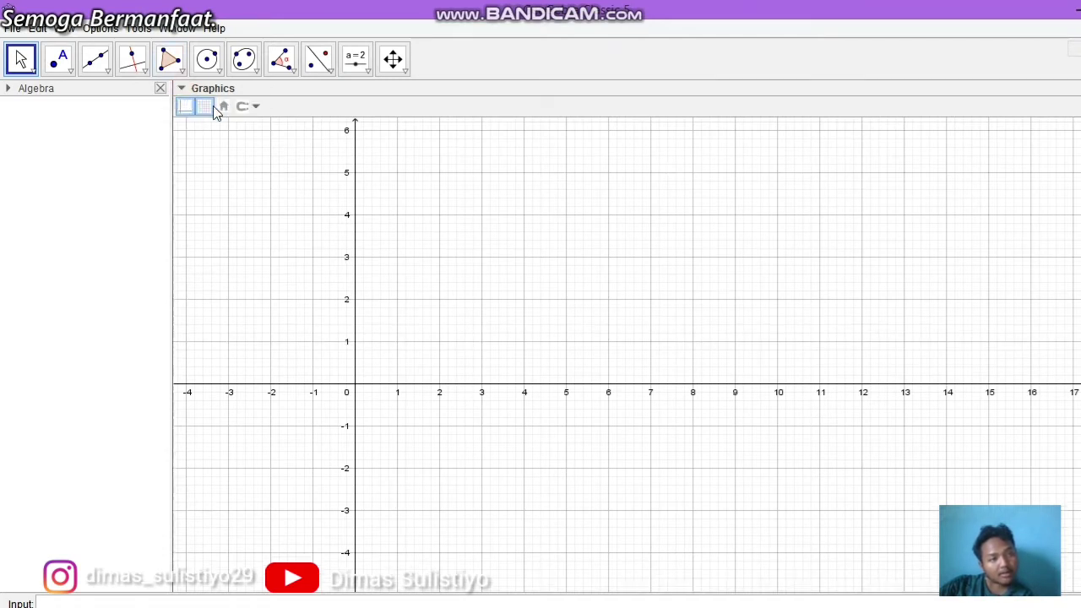
{"action": "left_click", "coordinate": [189, 108]}
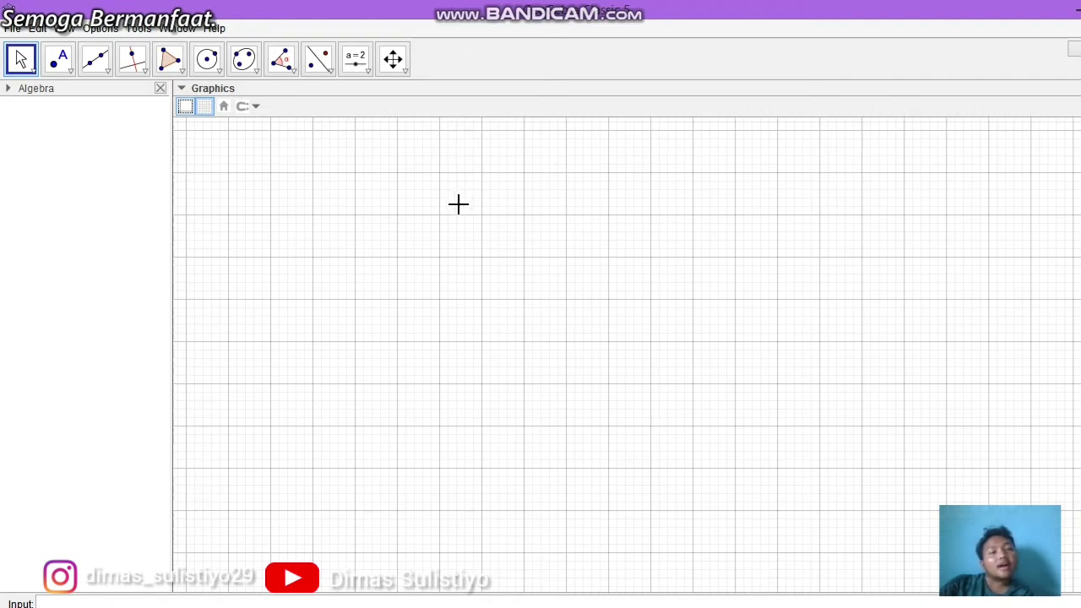
{"action": "left_click", "coordinate": [207, 61]}
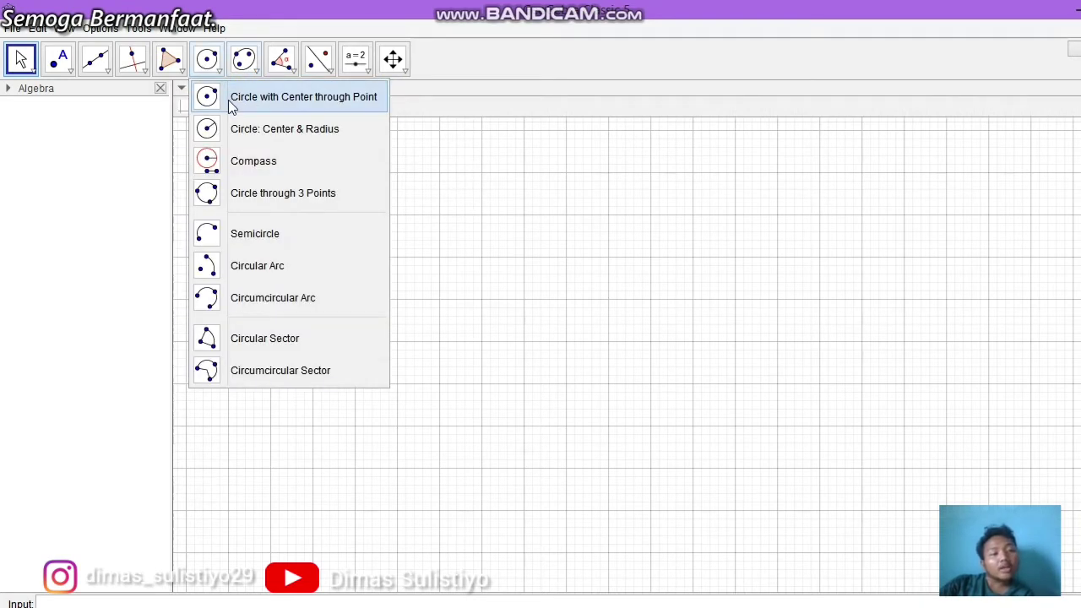
{"action": "left_click", "coordinate": [230, 98]}
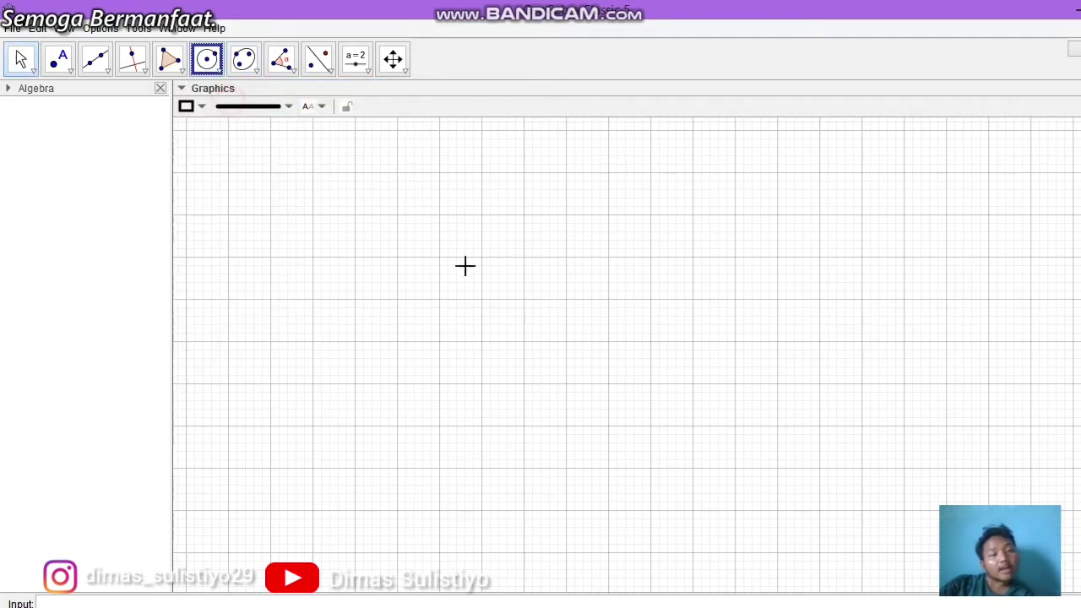
{"action": "left_click", "coordinate": [311, 300]}
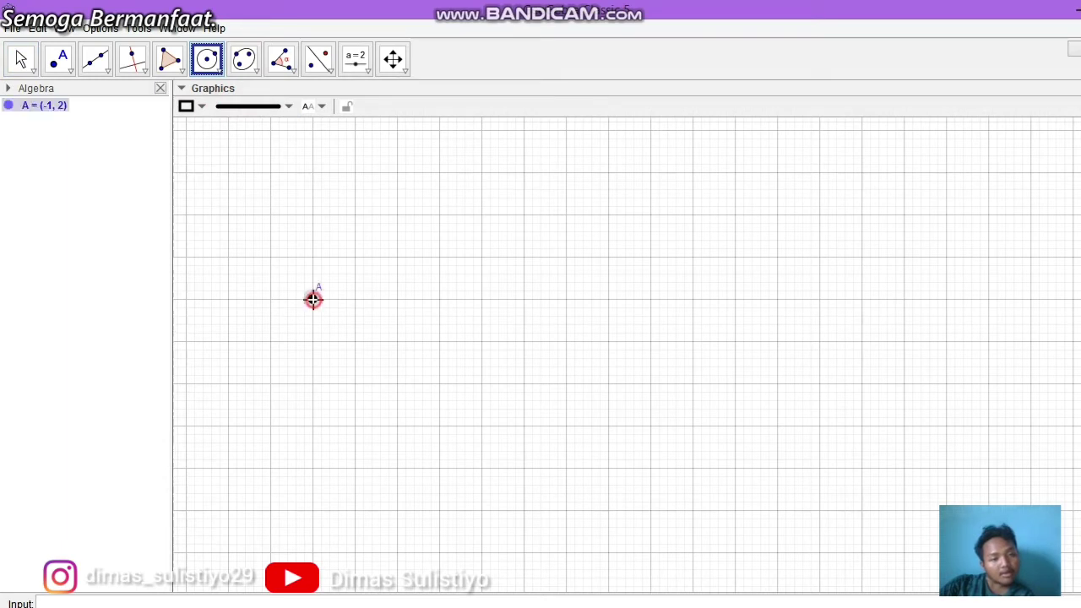
{"action": "left_click", "coordinate": [411, 305]}
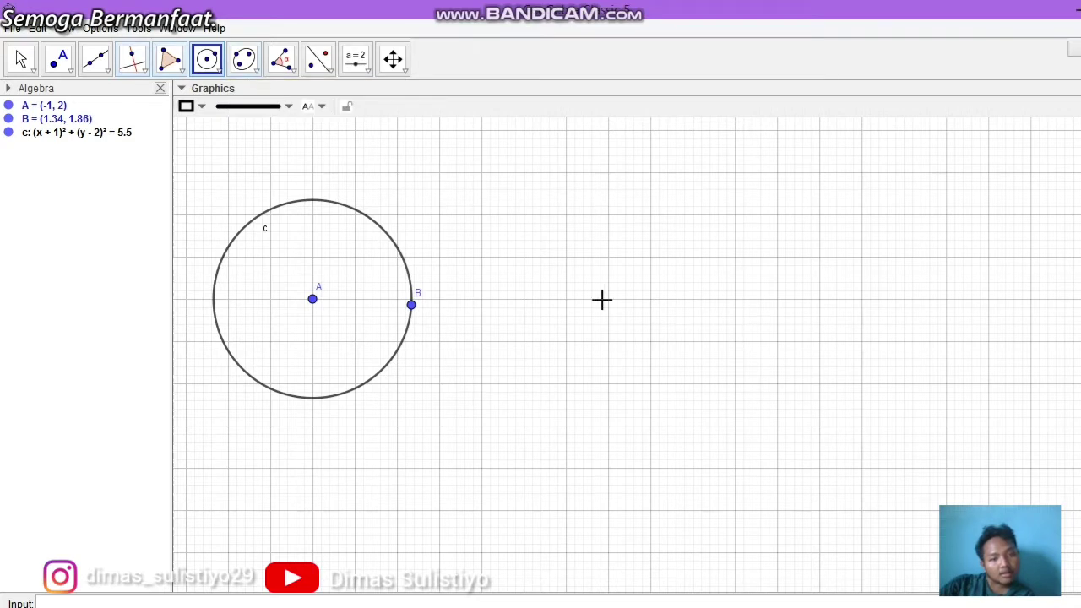
{"action": "left_click", "coordinate": [650, 299]}
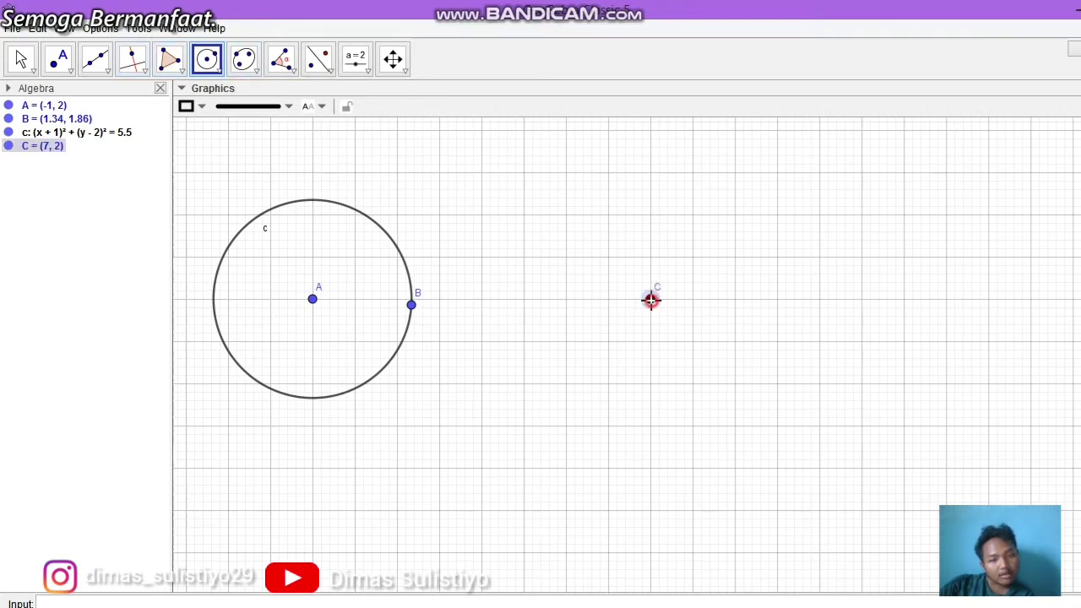
{"action": "left_click", "coordinate": [694, 300]}
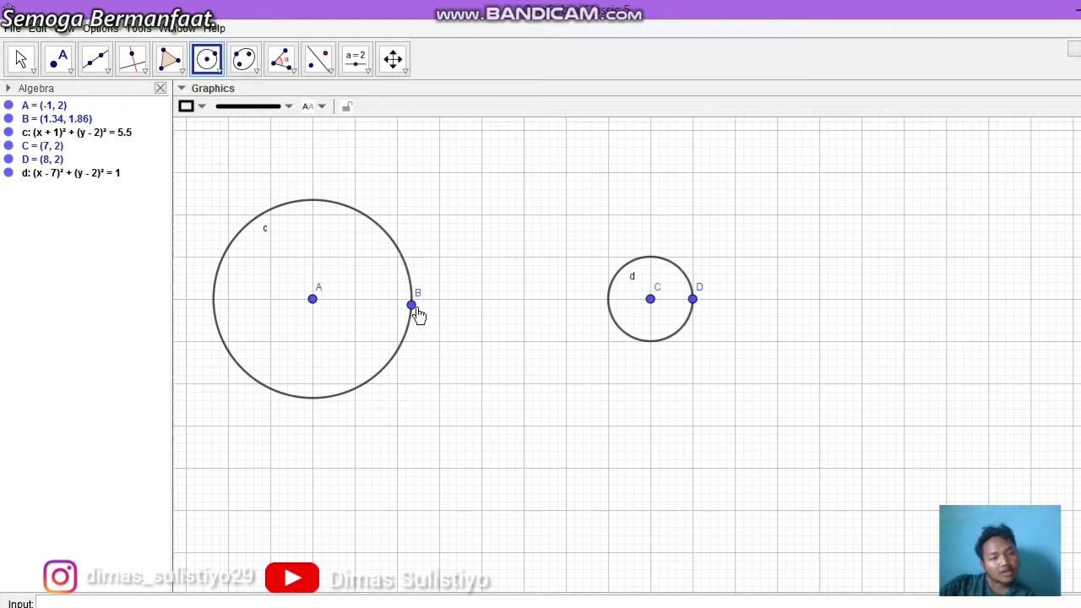
Hide points B and D on the circumferences of the two circles.
{"action": "right_click", "coordinate": [412, 306]}
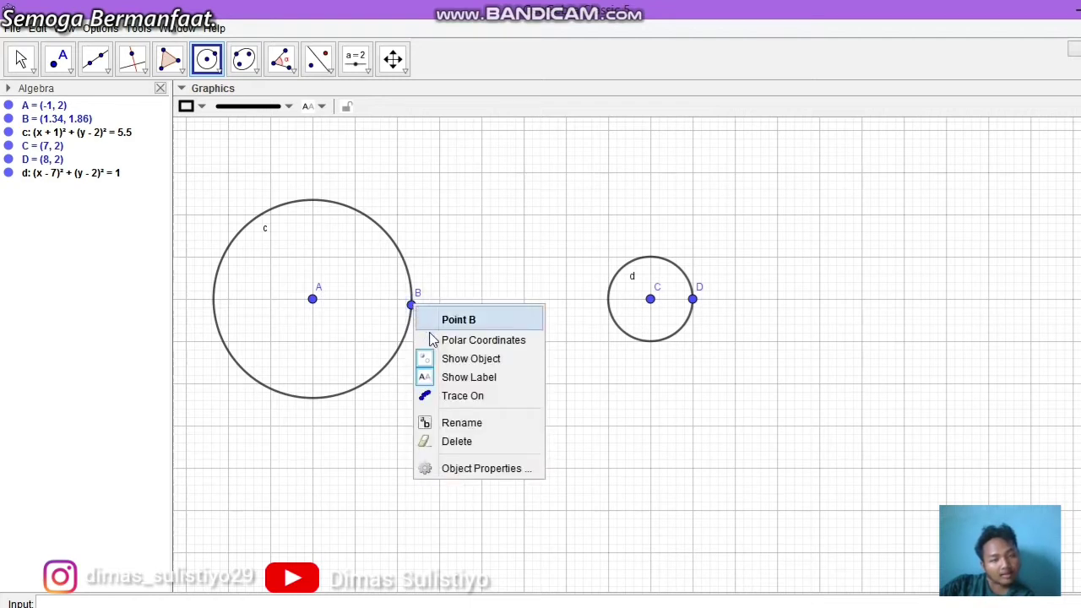
{"action": "left_click", "coordinate": [444, 355]}
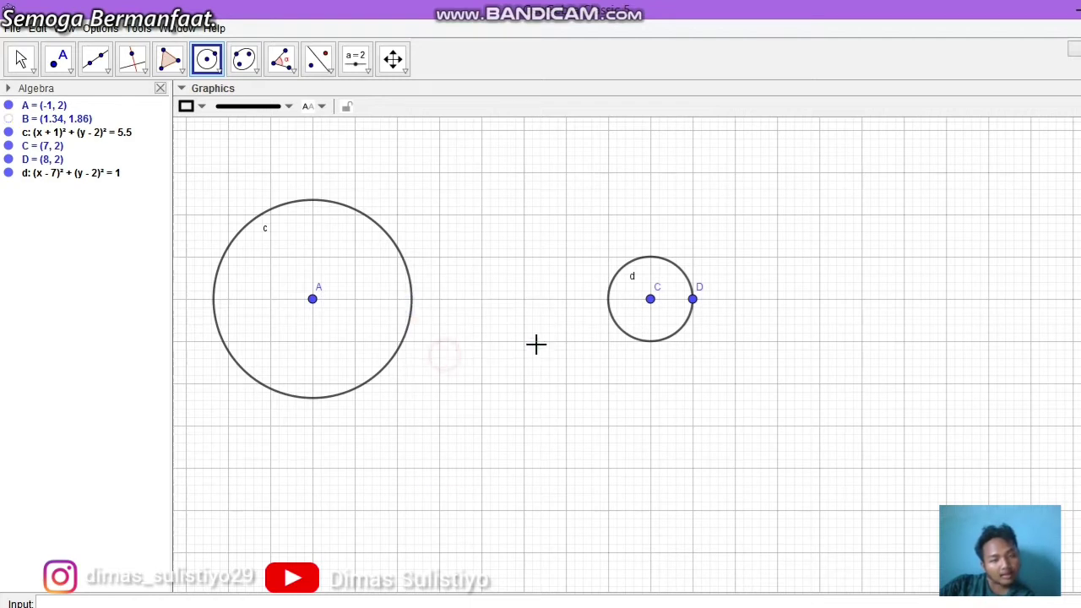
{"action": "right_click", "coordinate": [694, 299]}
{"action": "left_click", "coordinate": [706, 359]}
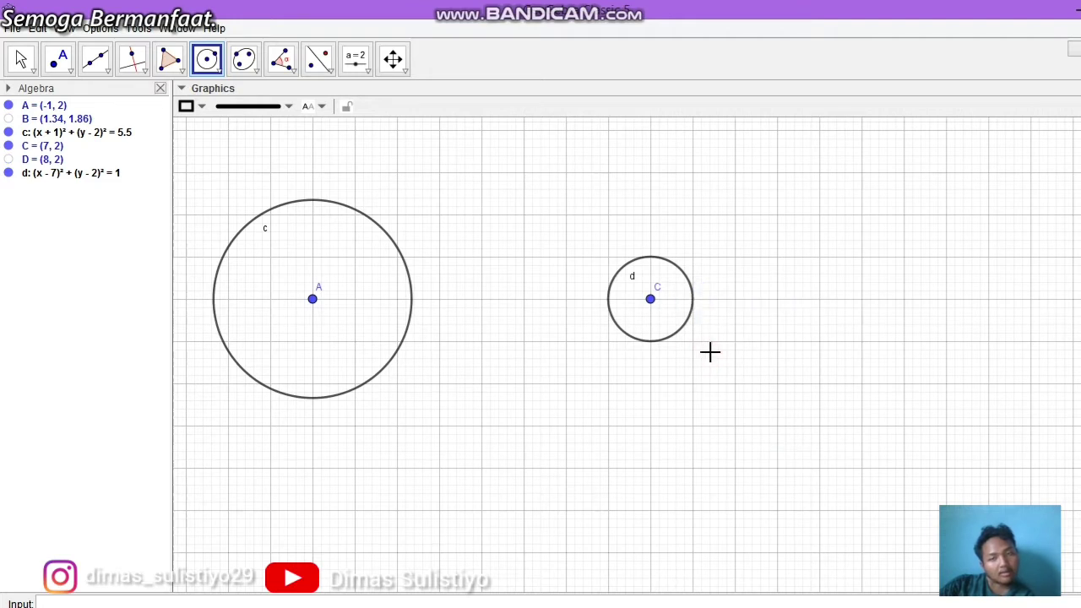
Draw a segment connecting the circle centres A and C.
{"action": "left_click", "coordinate": [108, 73]}
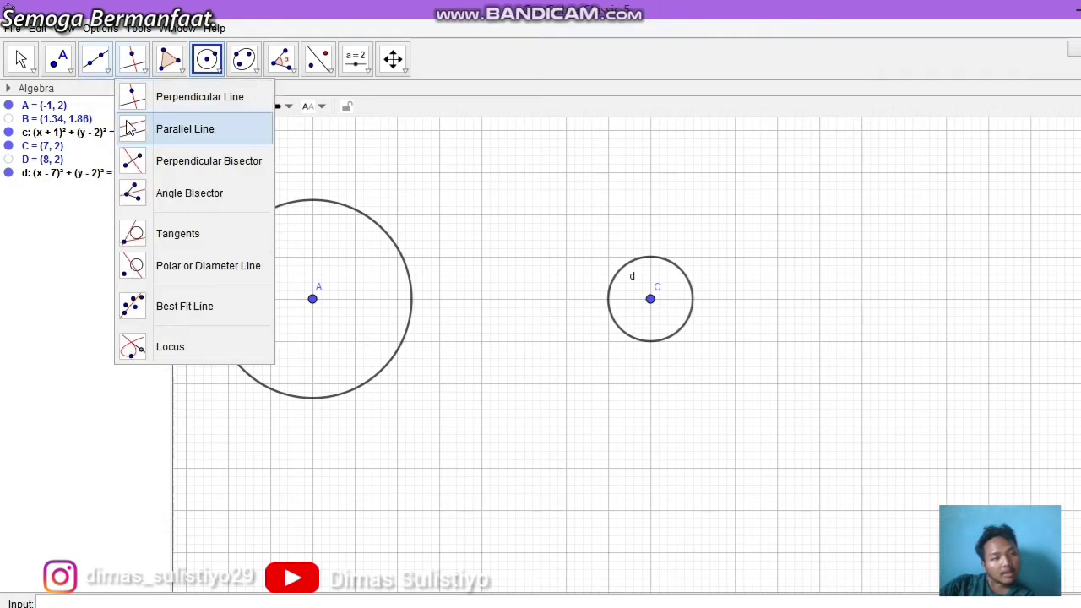
{"action": "left_click", "coordinate": [126, 128]}
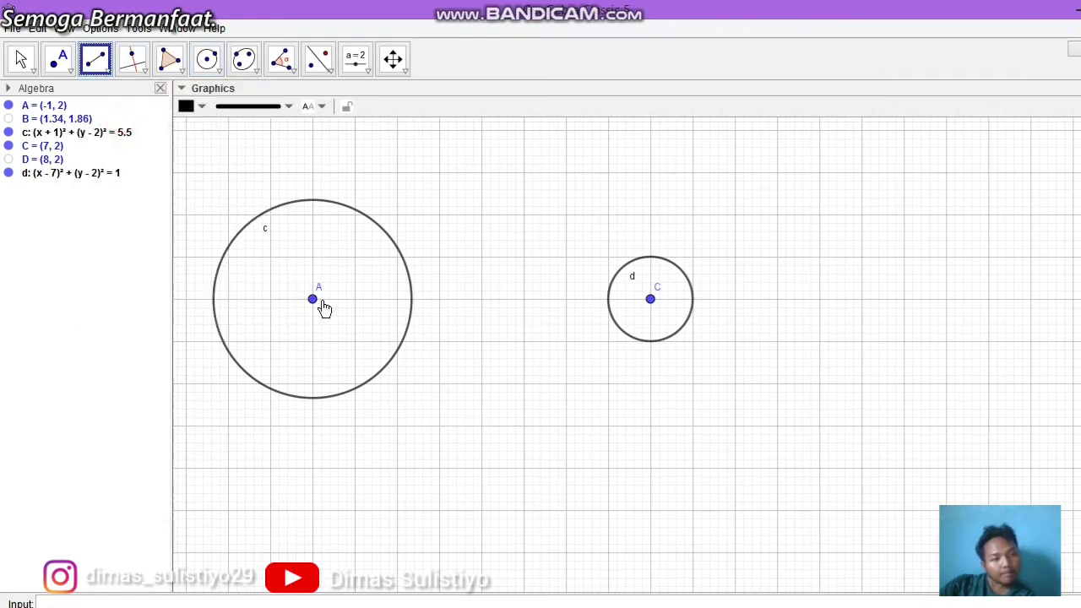
{"action": "left_click", "coordinate": [313, 299]}
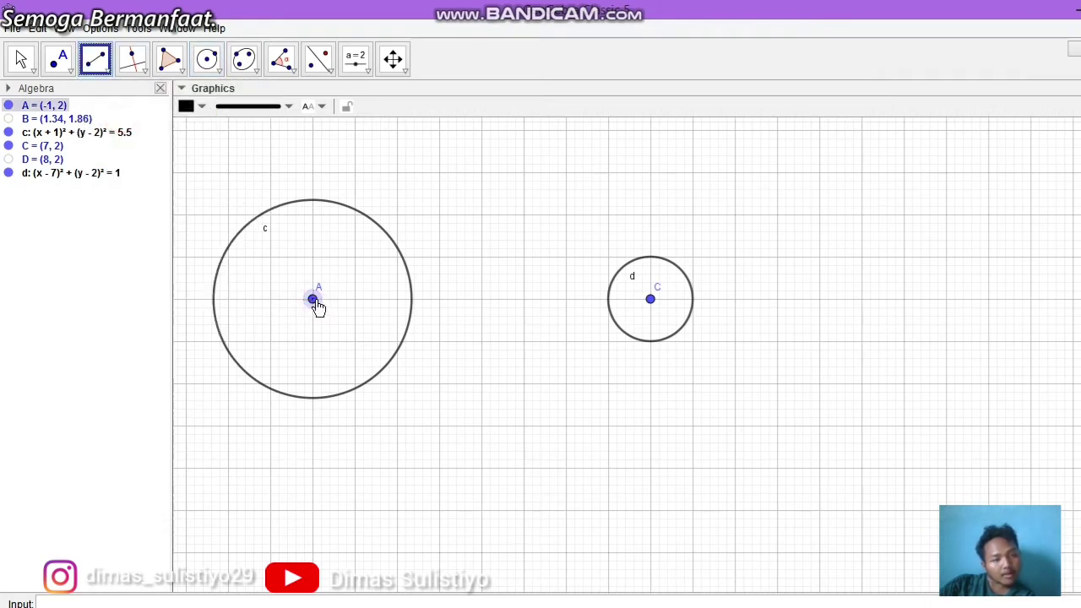
{"action": "left_click", "coordinate": [649, 299]}
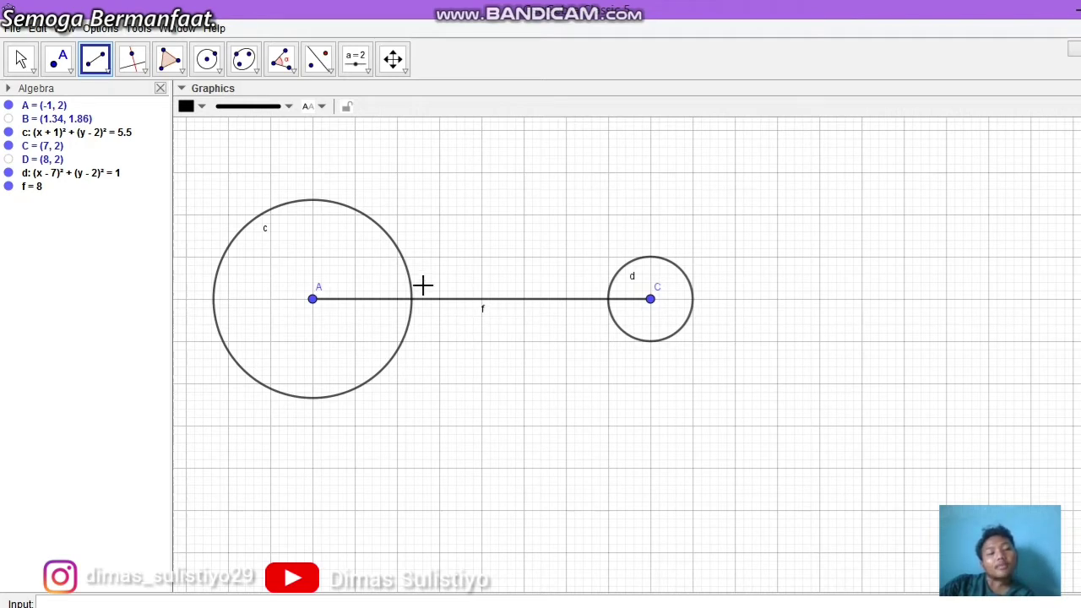
Construct the common tangents of circles c and d with the Tangents tool.
{"action": "left_click", "coordinate": [145, 74]}
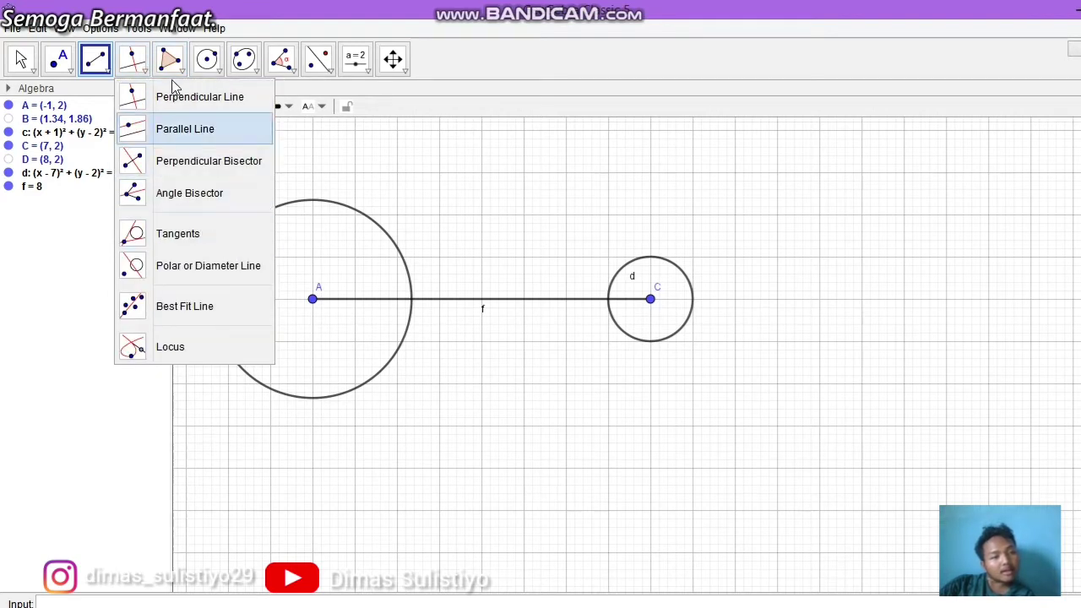
{"action": "left_click", "coordinate": [188, 244]}
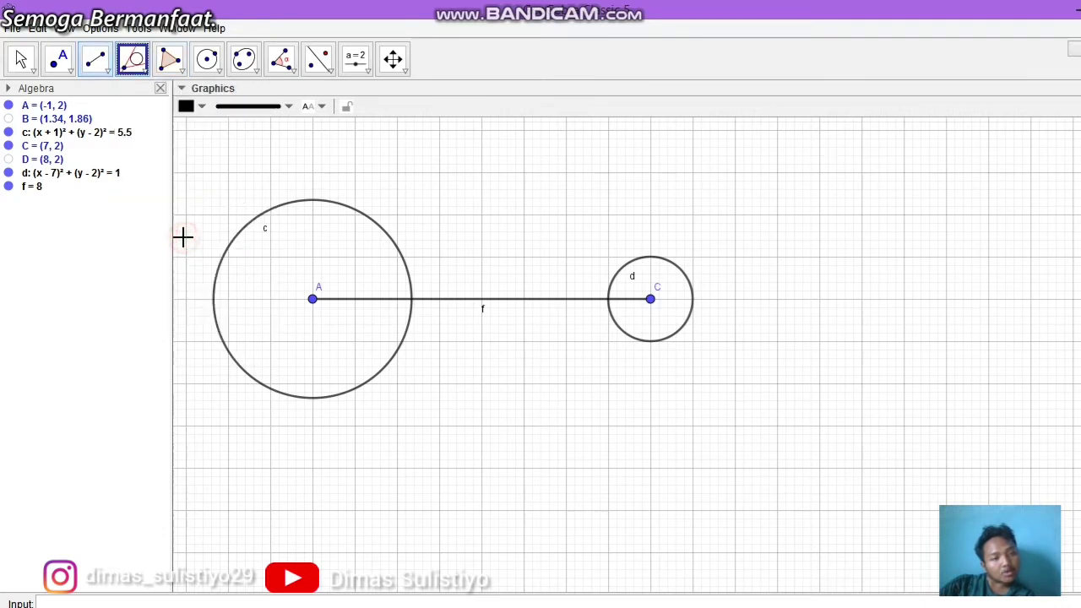
{"action": "left_click", "coordinate": [313, 300]}
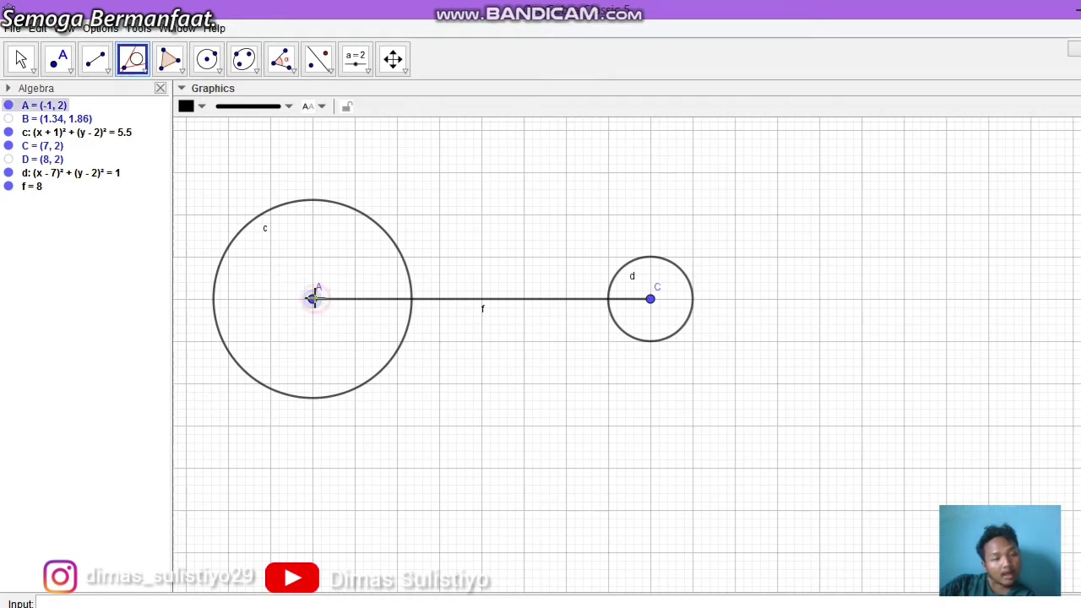
{"action": "left_click", "coordinate": [331, 204]}
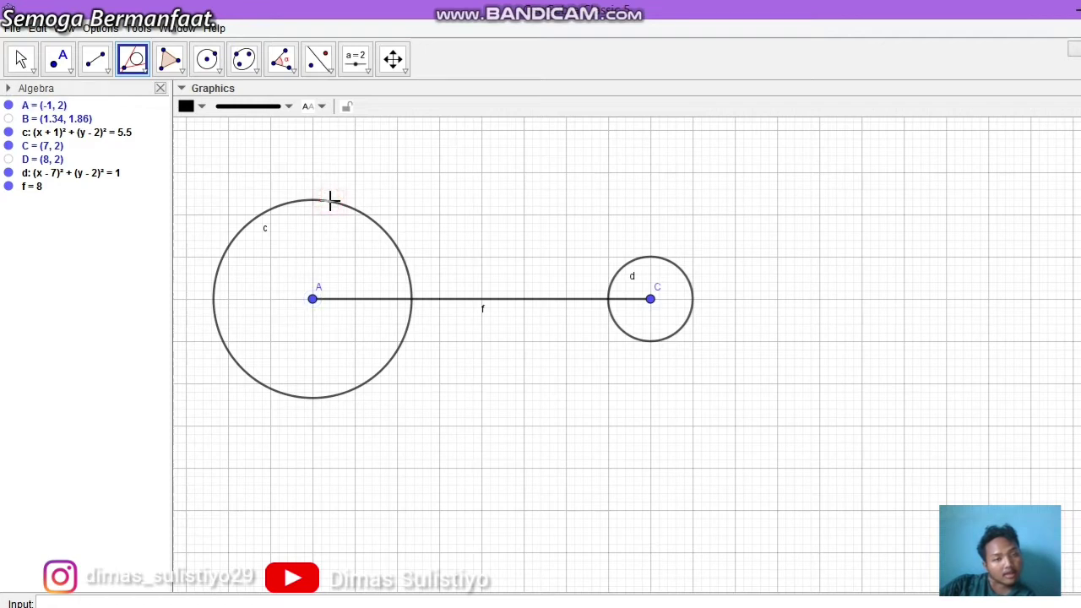
{"action": "left_click", "coordinate": [614, 283]}
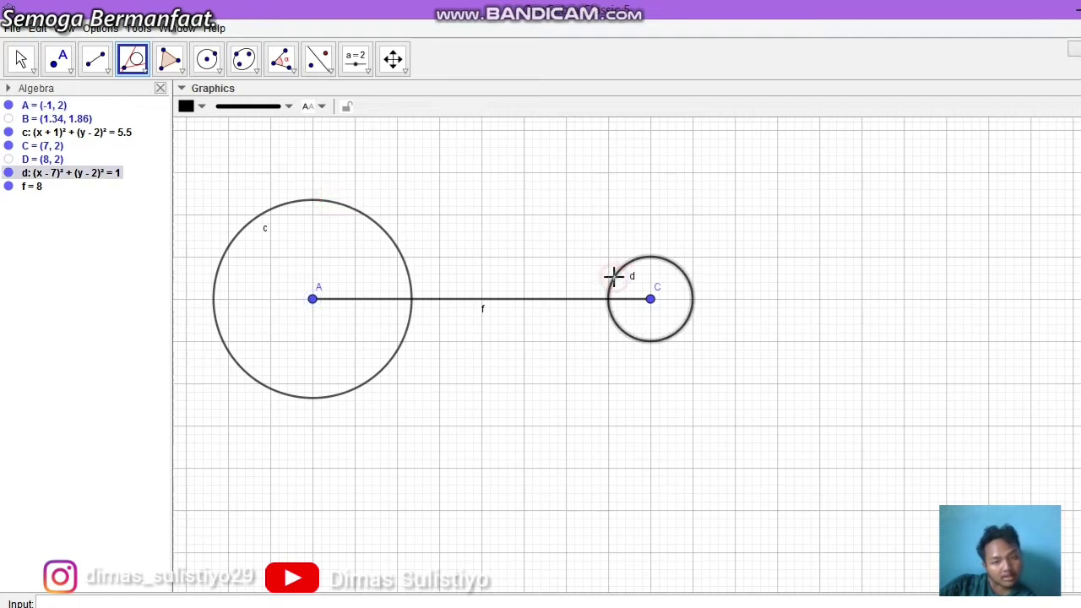
{"action": "left_click", "coordinate": [336, 209]}
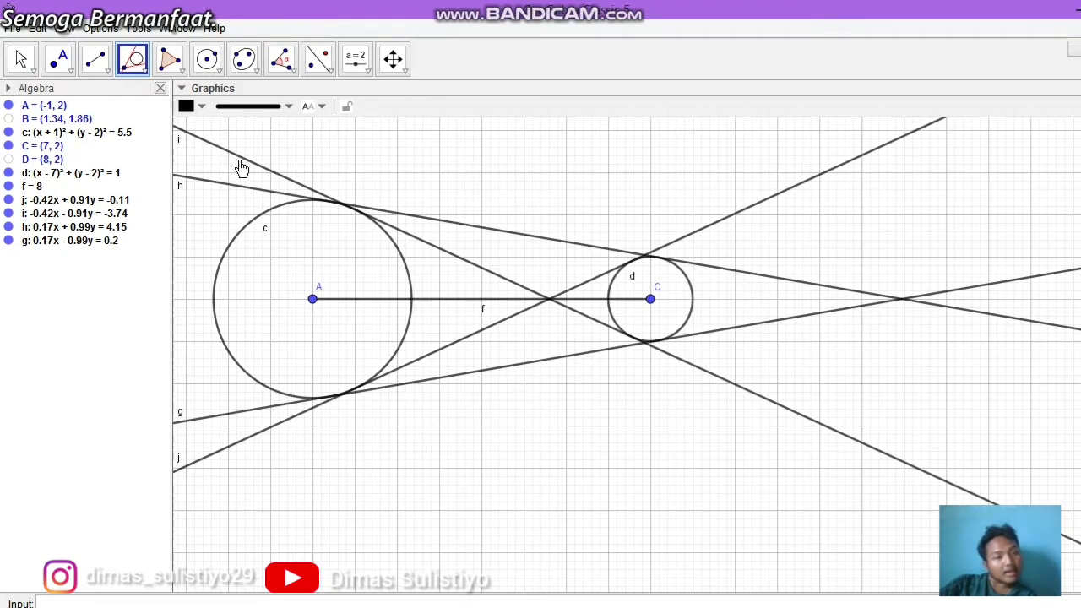
Mark the points where the inner tangent i touches circle c and circle d, using Intersect.
{"action": "left_click", "coordinate": [71, 70]}
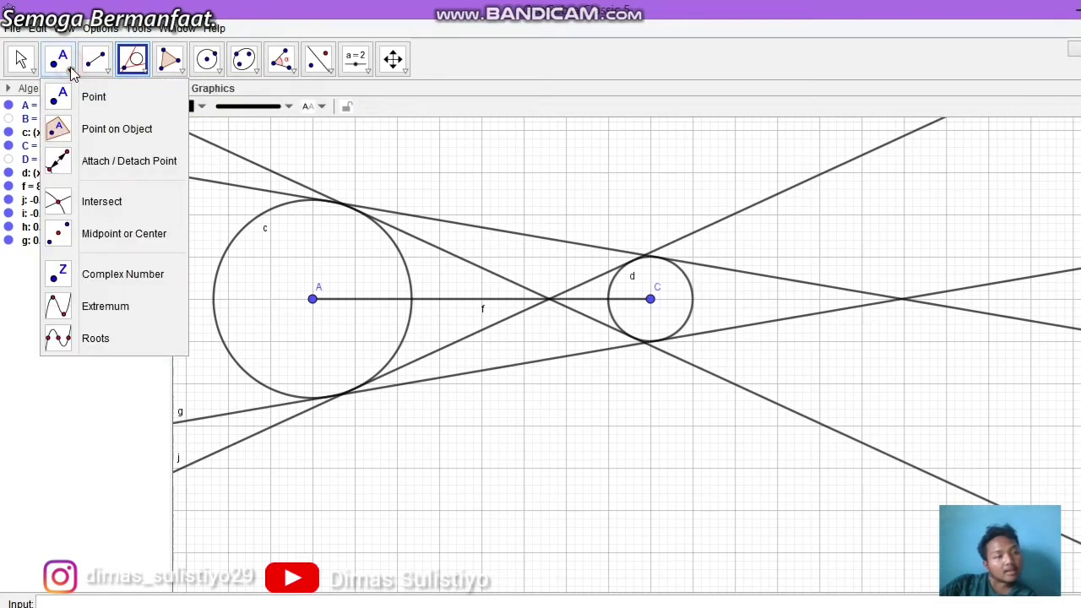
{"action": "left_click", "coordinate": [131, 205]}
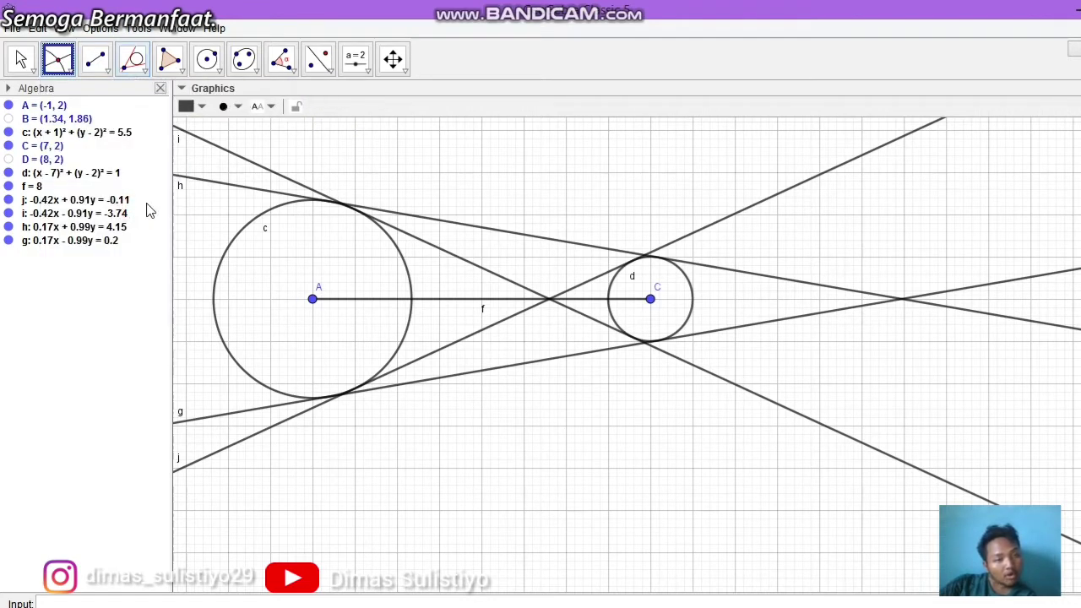
{"action": "left_click", "coordinate": [246, 224]}
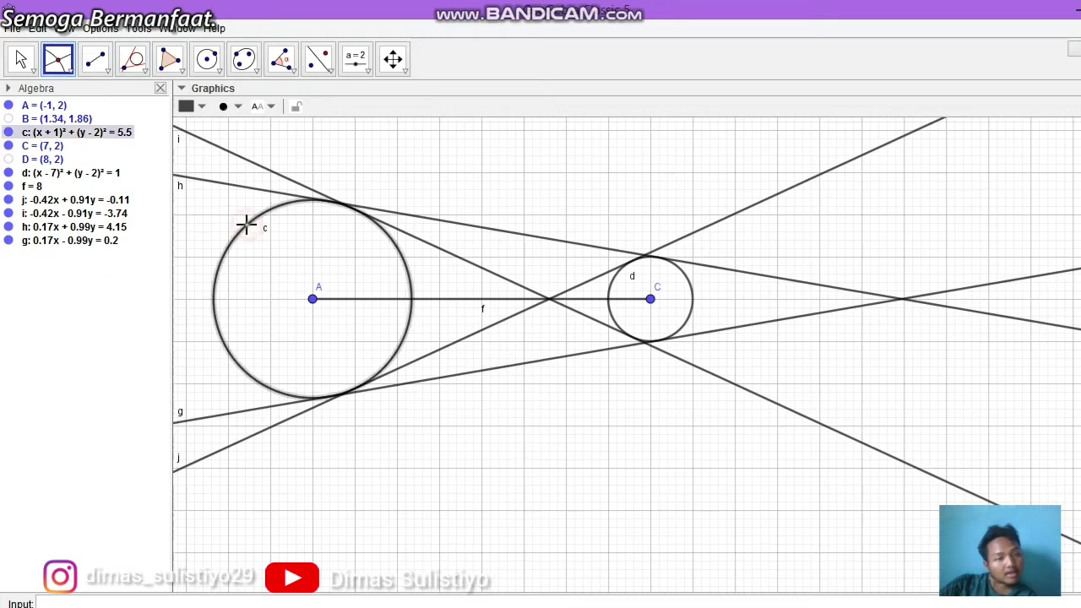
{"action": "left_click", "coordinate": [232, 154]}
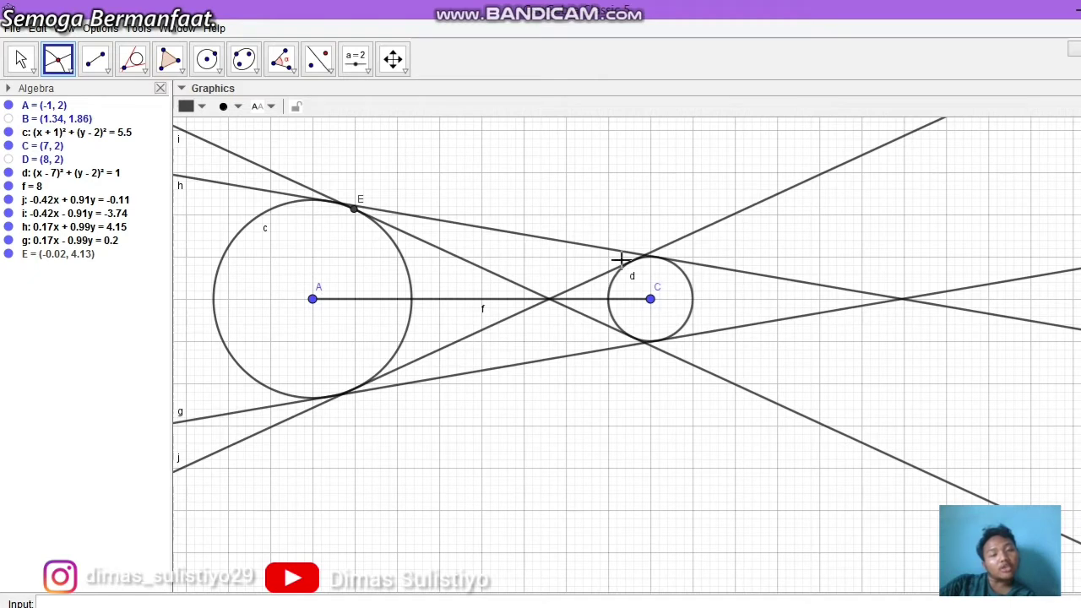
{"action": "left_click", "coordinate": [611, 324]}
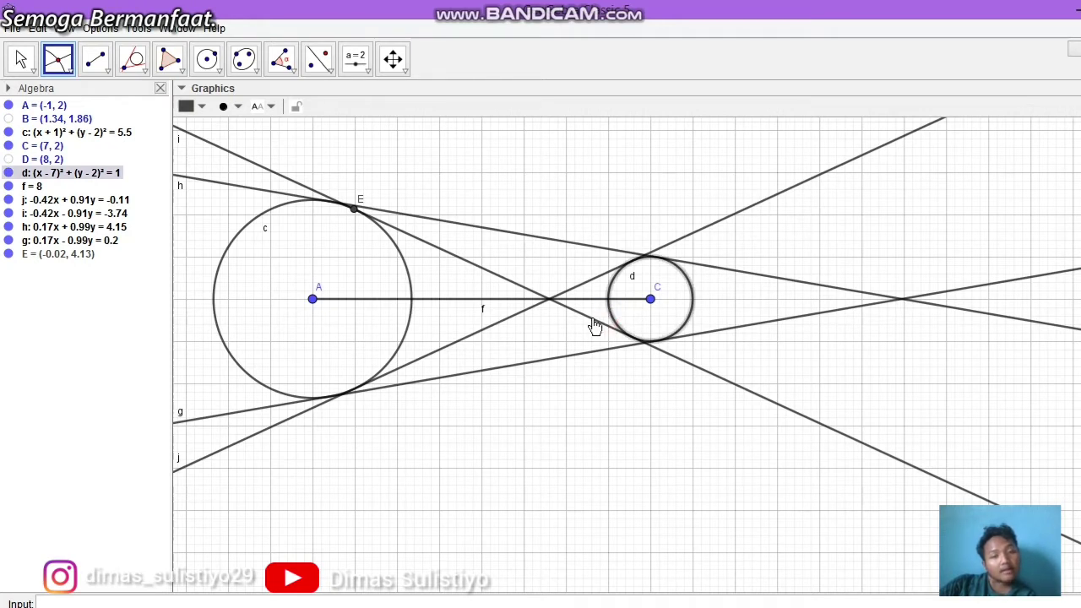
{"action": "left_click", "coordinate": [594, 319]}
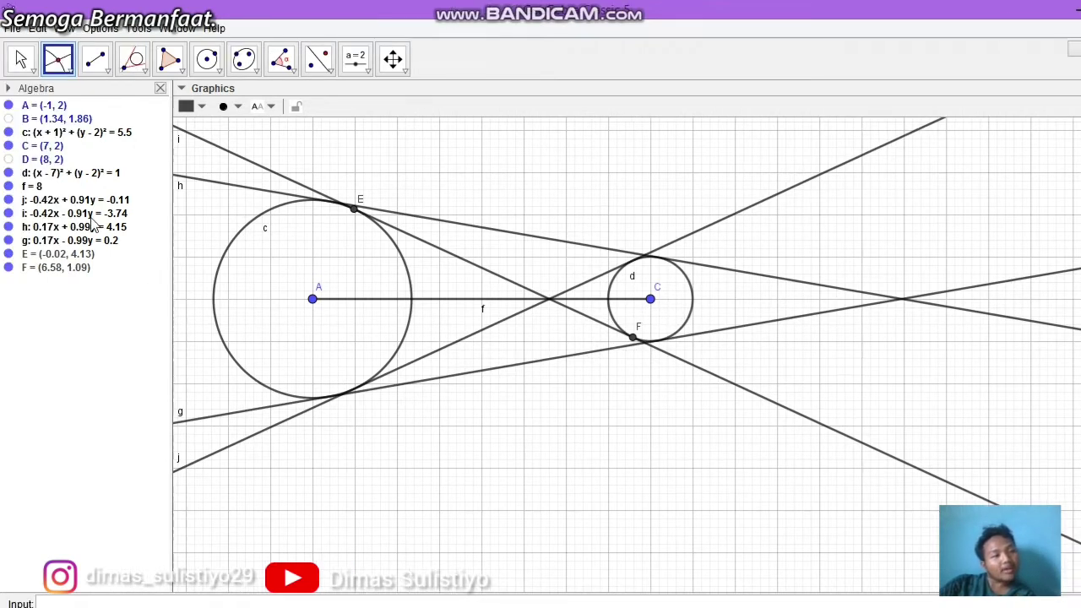
Draw radius segments from centre A to tangent point E and from centre C to tangent point F.
{"action": "left_click", "coordinate": [102, 75]}
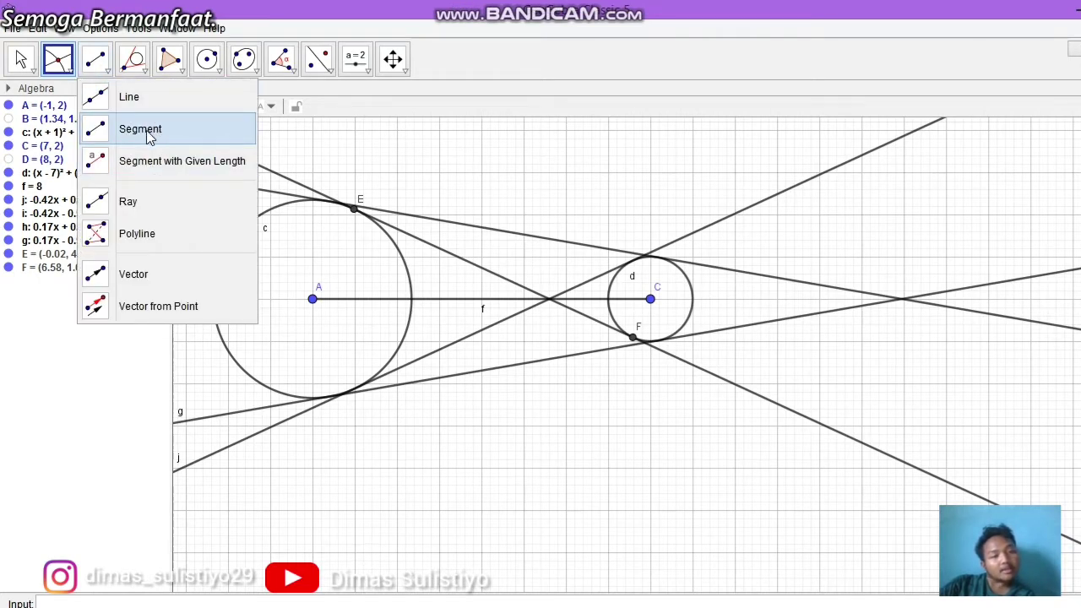
{"action": "left_click", "coordinate": [142, 130]}
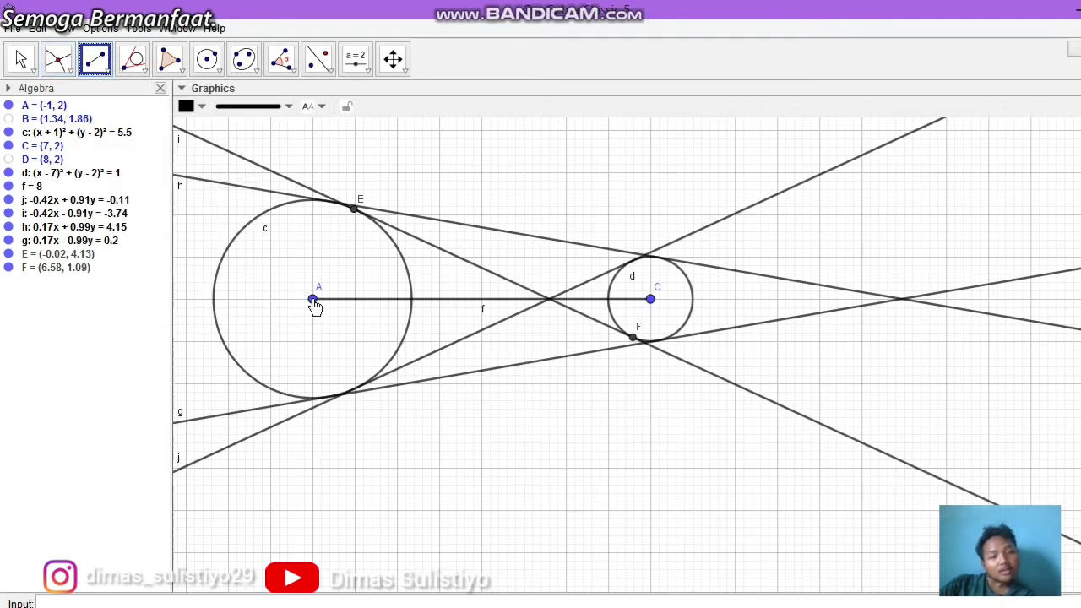
{"action": "left_click", "coordinate": [312, 300]}
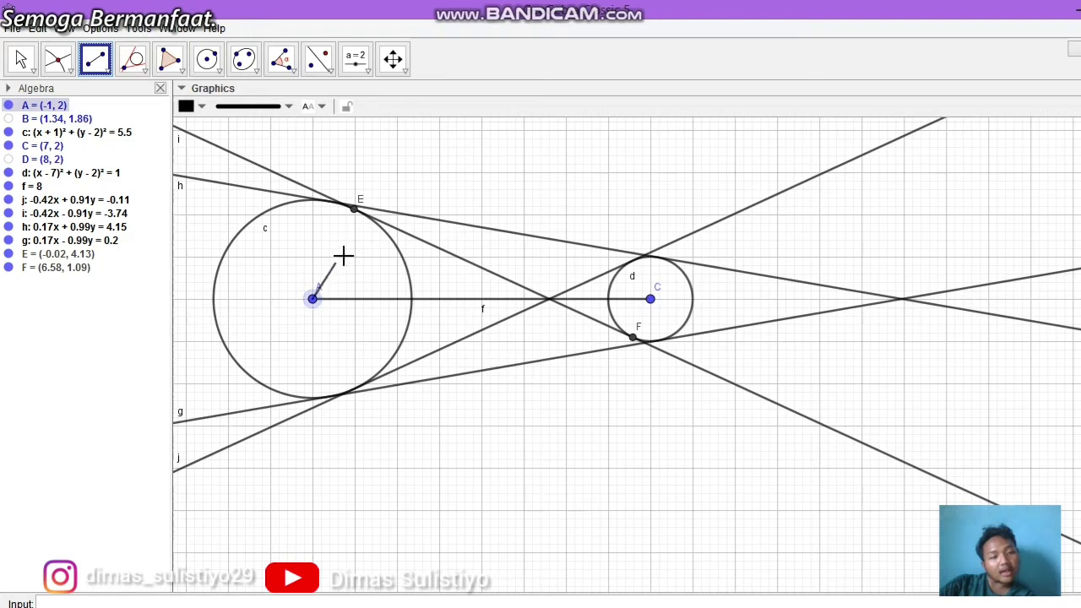
{"action": "left_click", "coordinate": [355, 210]}
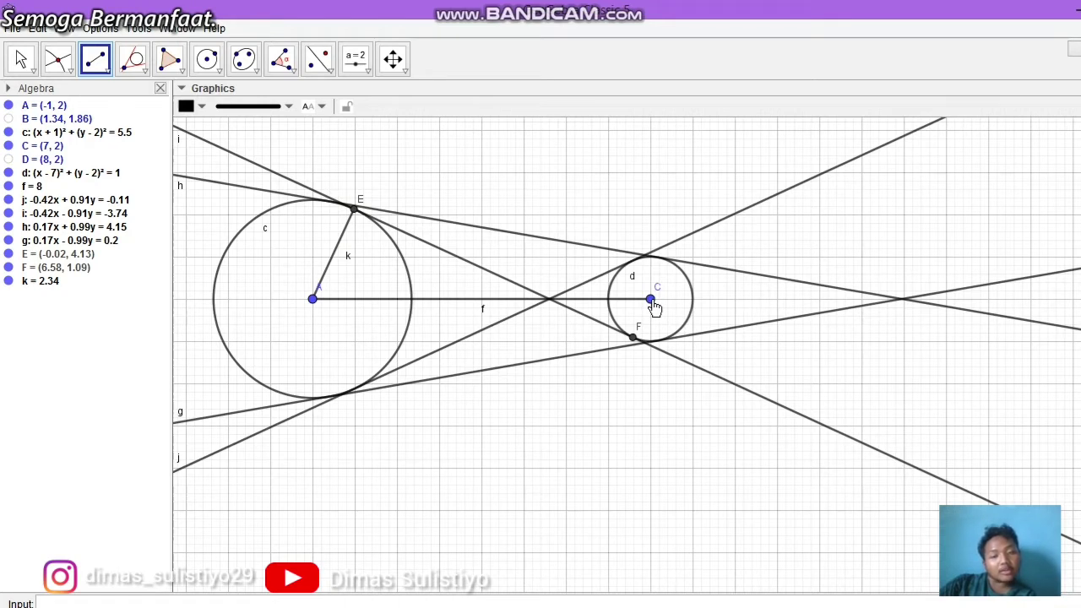
{"action": "left_click", "coordinate": [651, 301]}
{"action": "left_click", "coordinate": [641, 339]}
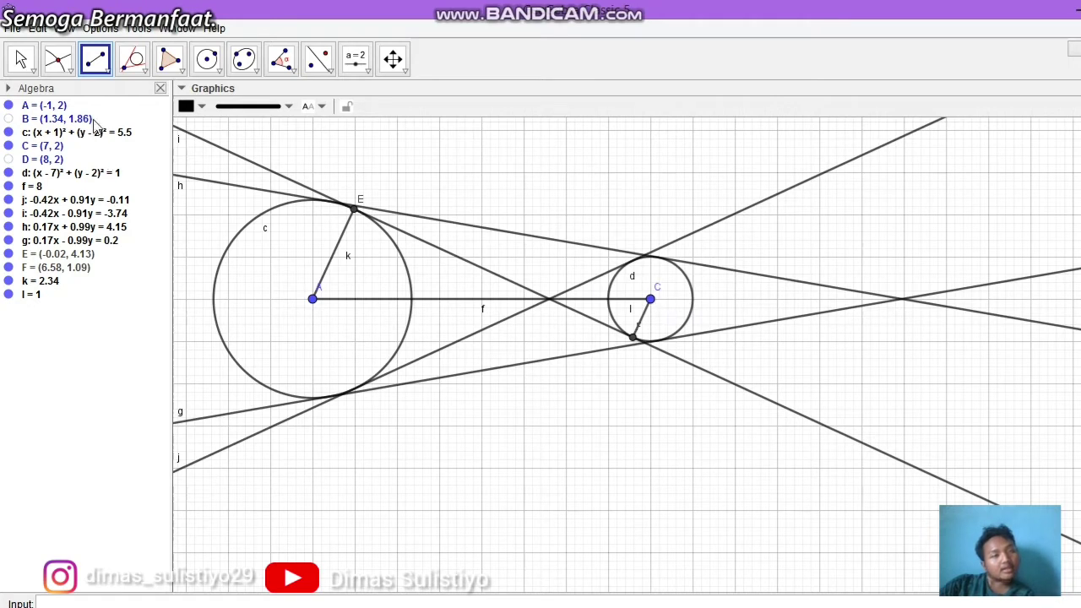
Construct a line through centre C parallel to the inner tangent i.
{"action": "left_click", "coordinate": [108, 75]}
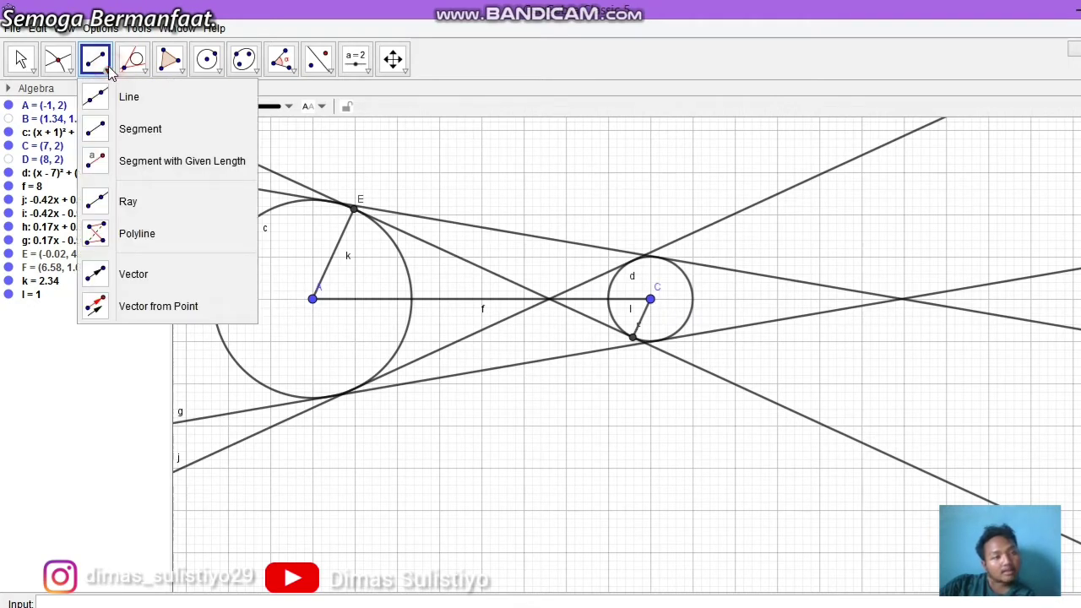
{"action": "left_click", "coordinate": [143, 73]}
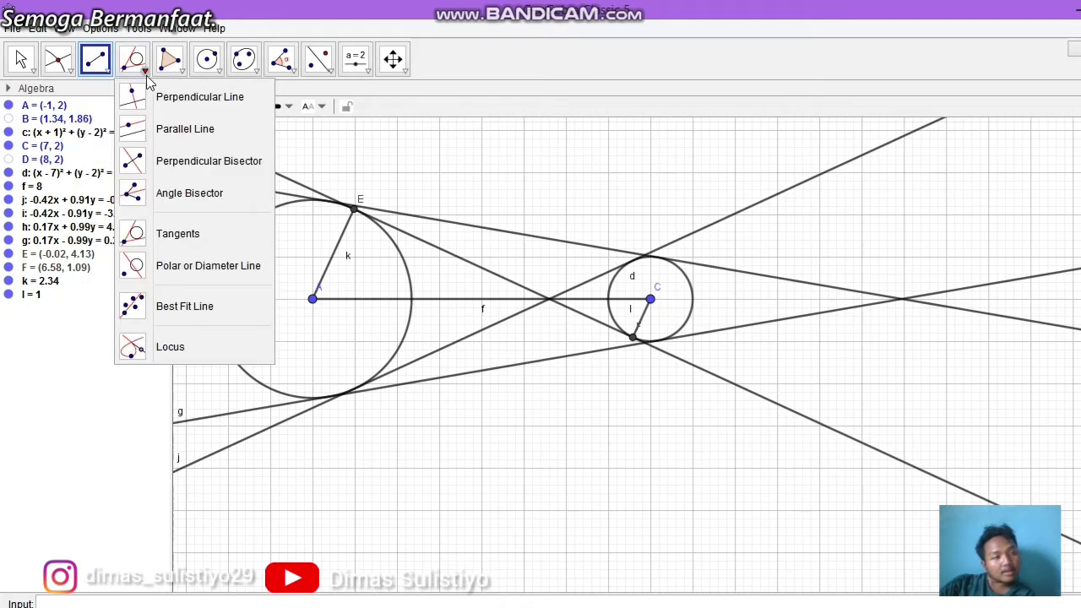
{"action": "left_click", "coordinate": [185, 129]}
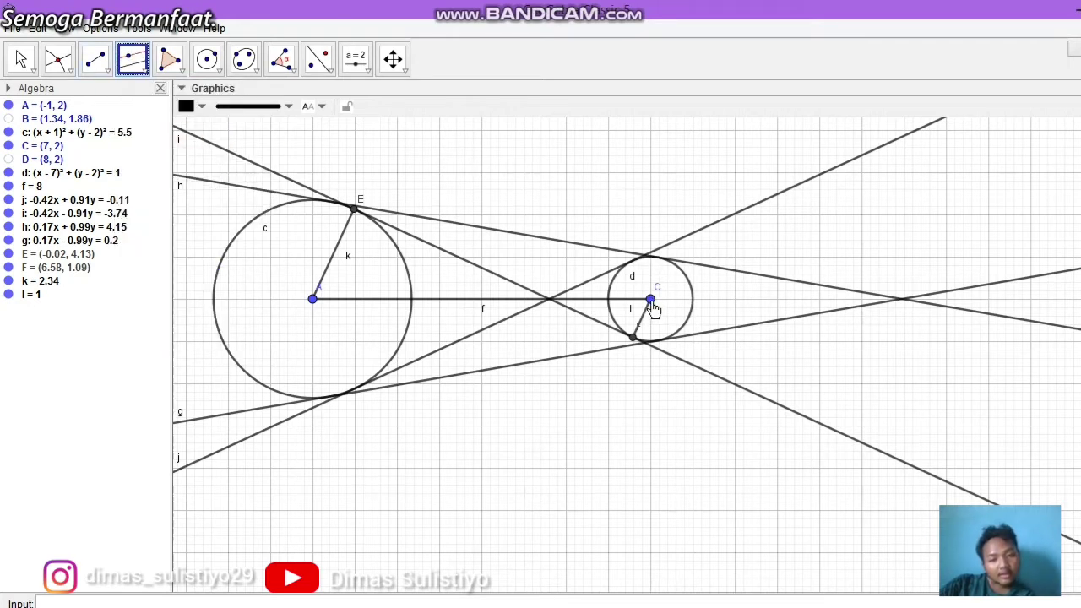
{"action": "left_click", "coordinate": [652, 302]}
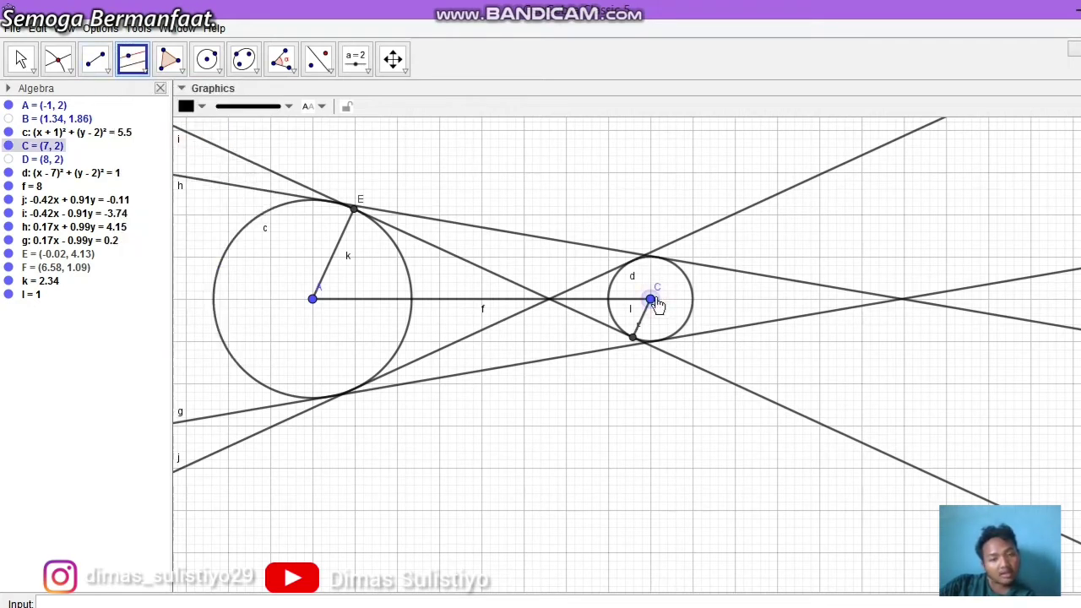
{"action": "left_click", "coordinate": [227, 149]}
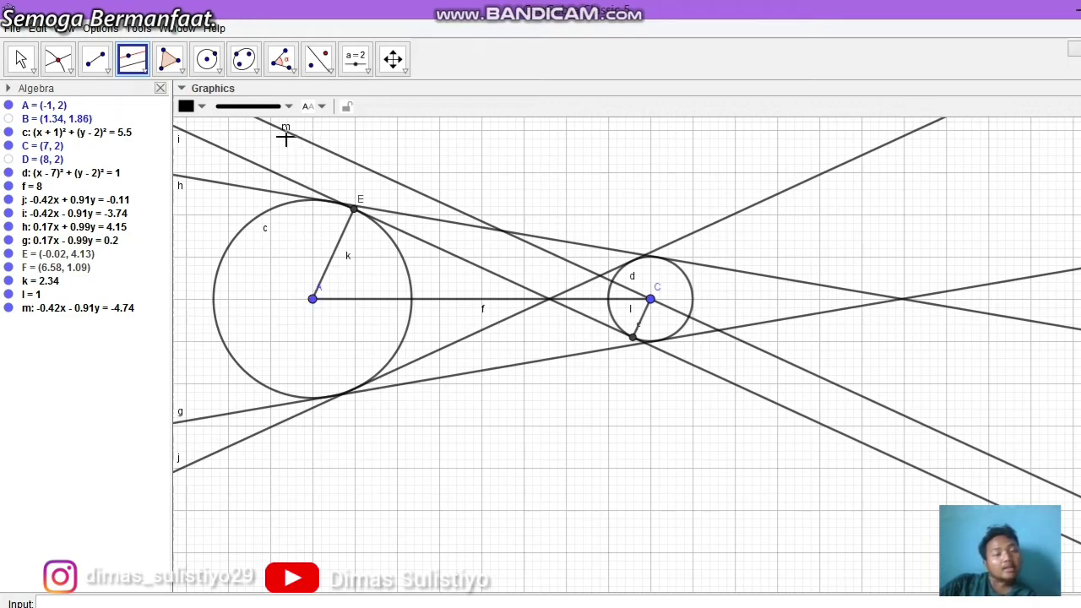
Construct a line through centre A perpendicular to line m, the parallel line through C.
{"action": "left_click", "coordinate": [146, 75]}
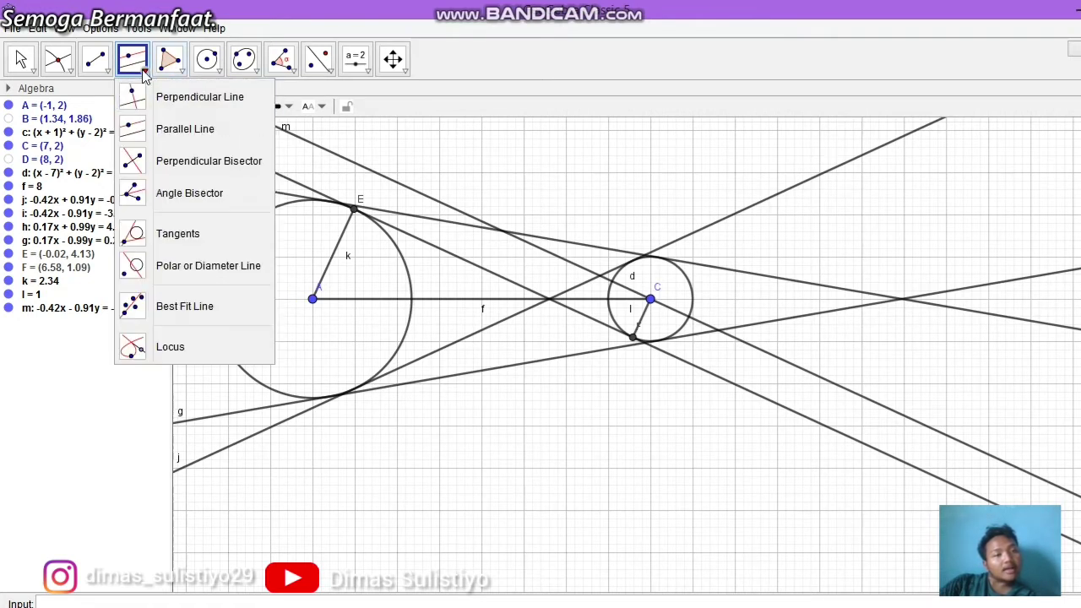
{"action": "left_click", "coordinate": [145, 97]}
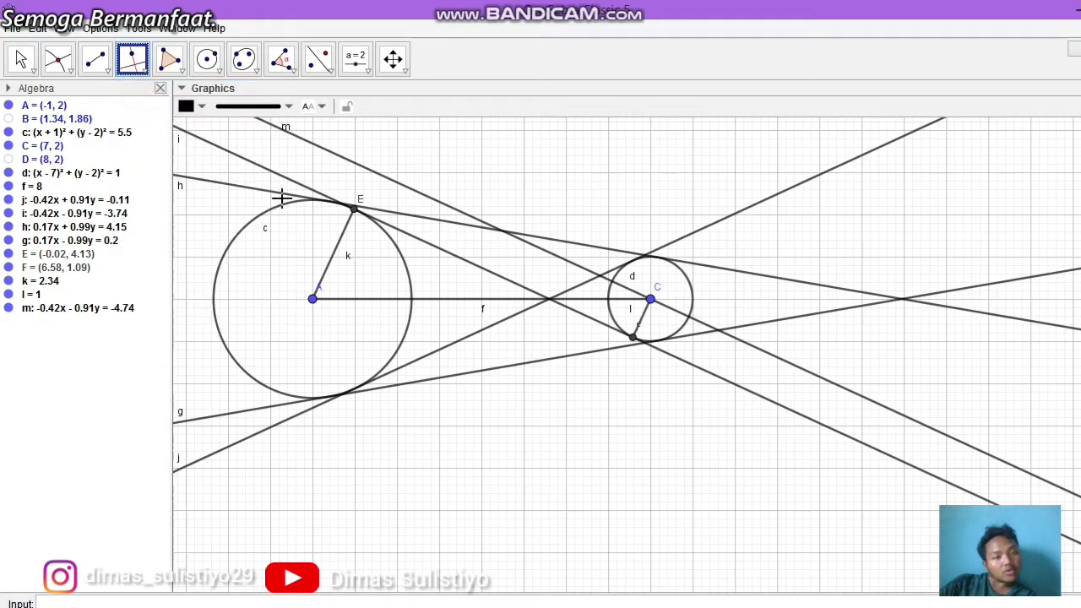
{"action": "left_click", "coordinate": [313, 301]}
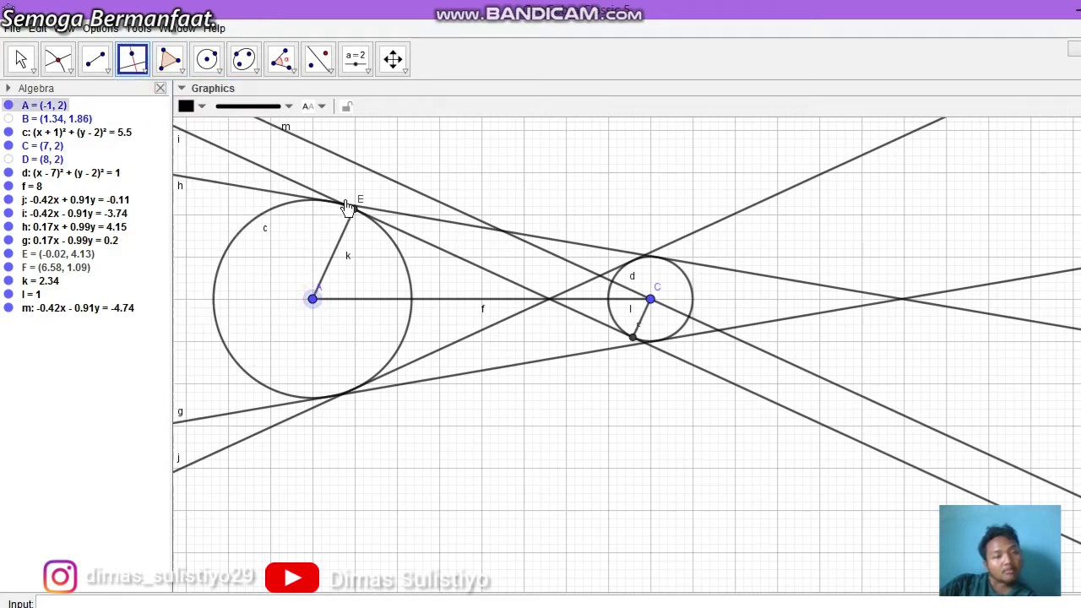
{"action": "left_click", "coordinate": [366, 170]}
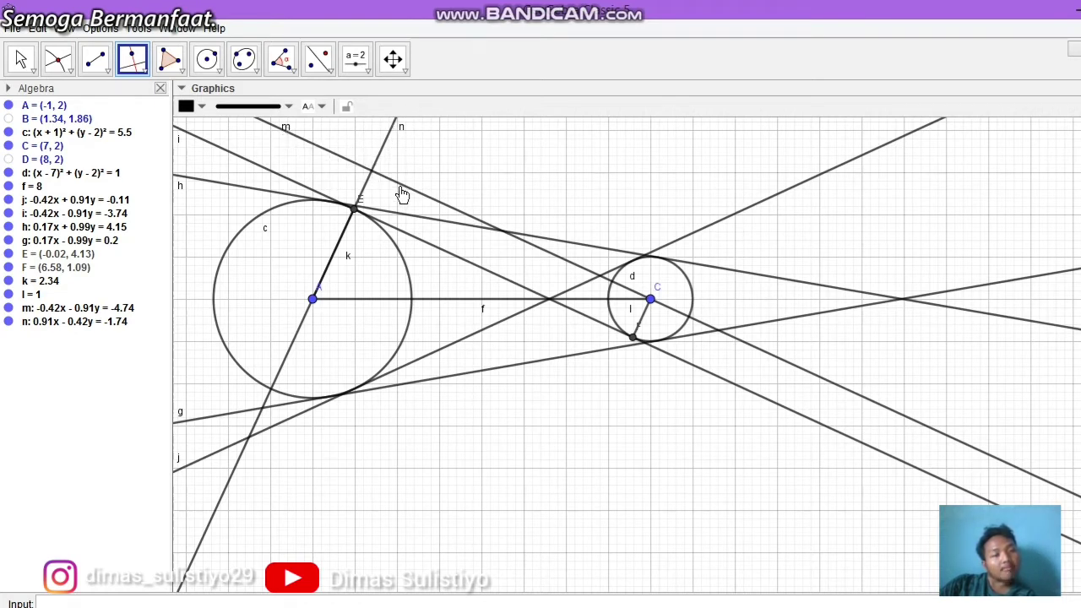
Mark the intersection point of parallel line m and perpendicular line n with Intersect.
{"action": "left_click", "coordinate": [69, 72]}
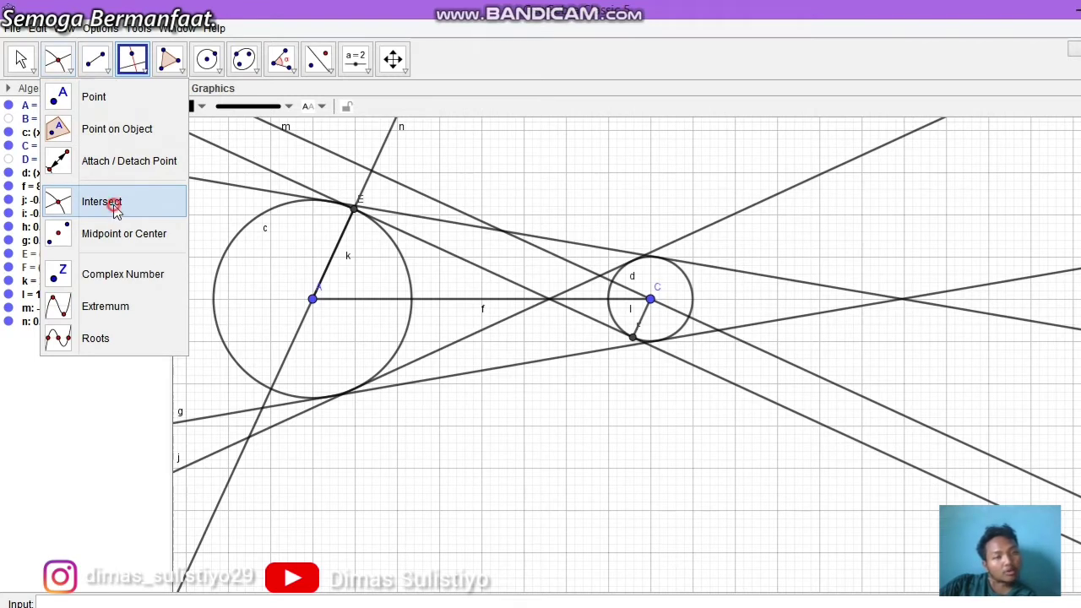
{"action": "left_click", "coordinate": [114, 206]}
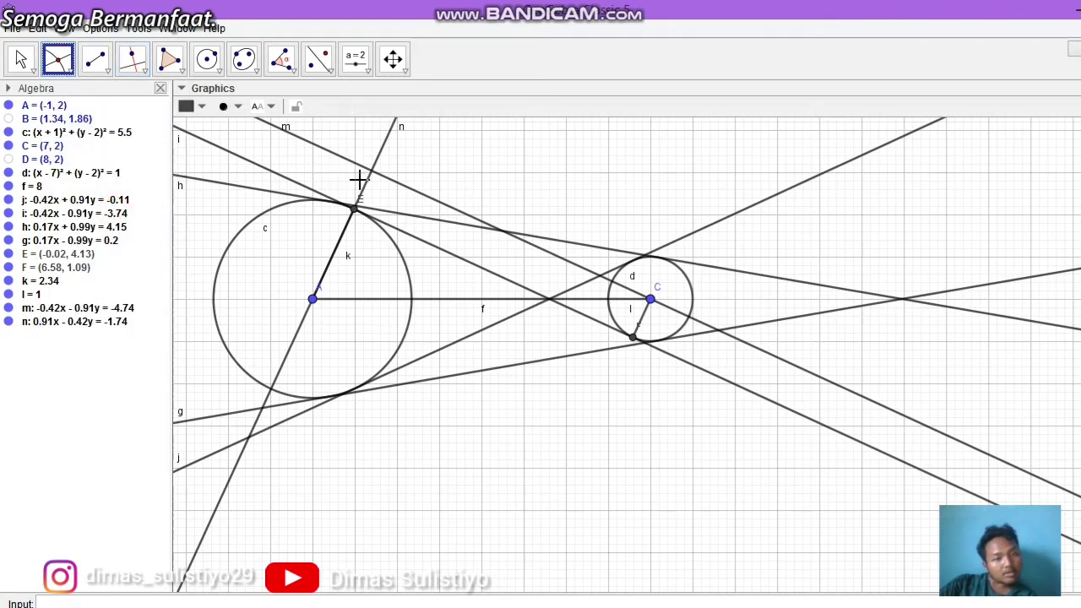
{"action": "left_click", "coordinate": [337, 160]}
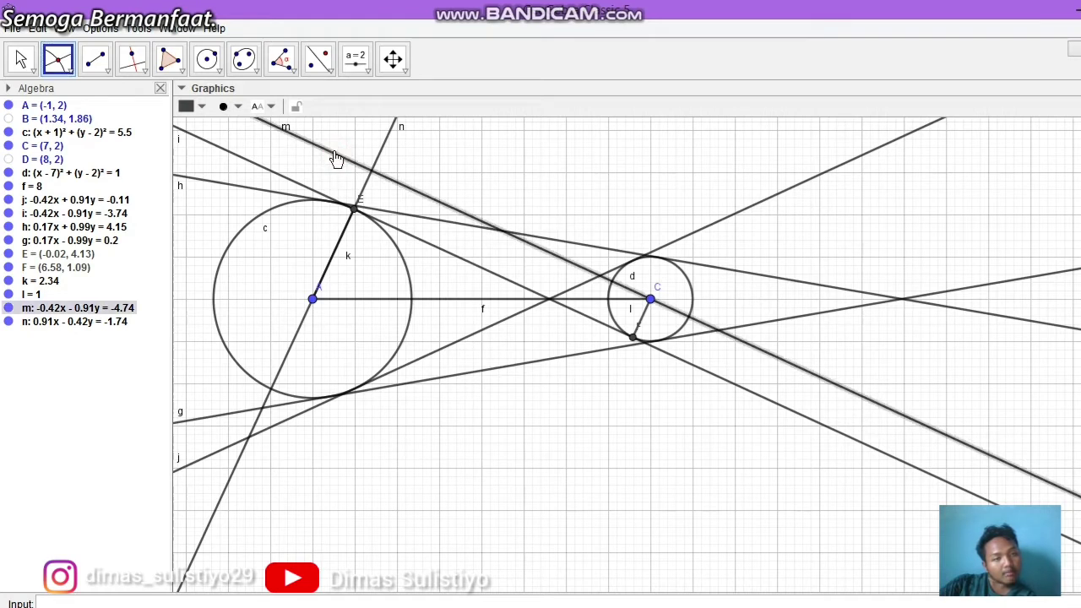
{"action": "left_click", "coordinate": [383, 154]}
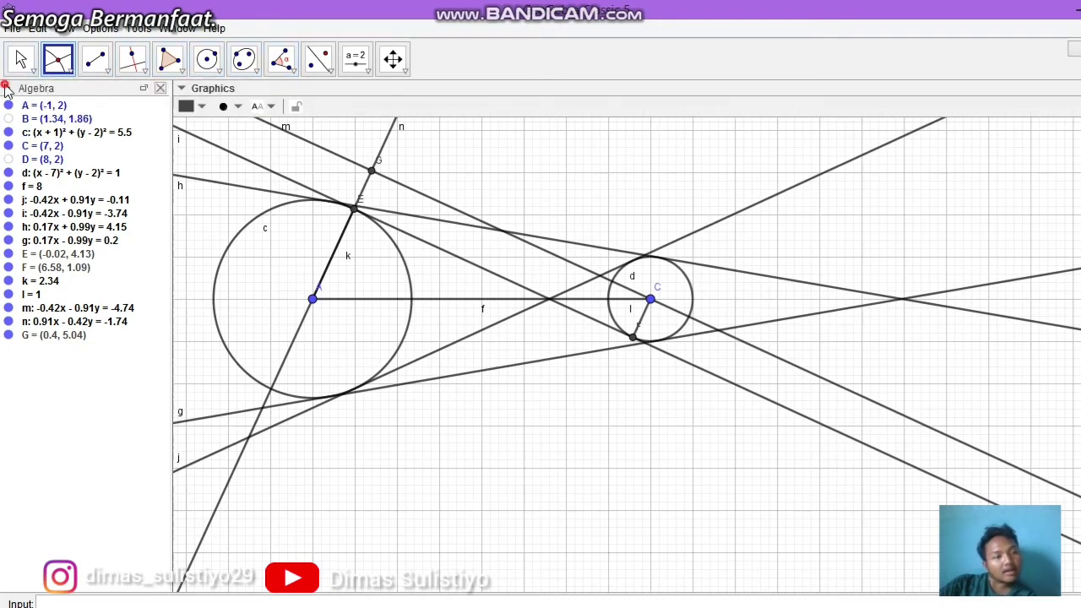
Sort the algebra list of construction objects by Object Type.
{"action": "left_click", "coordinate": [6, 89]}
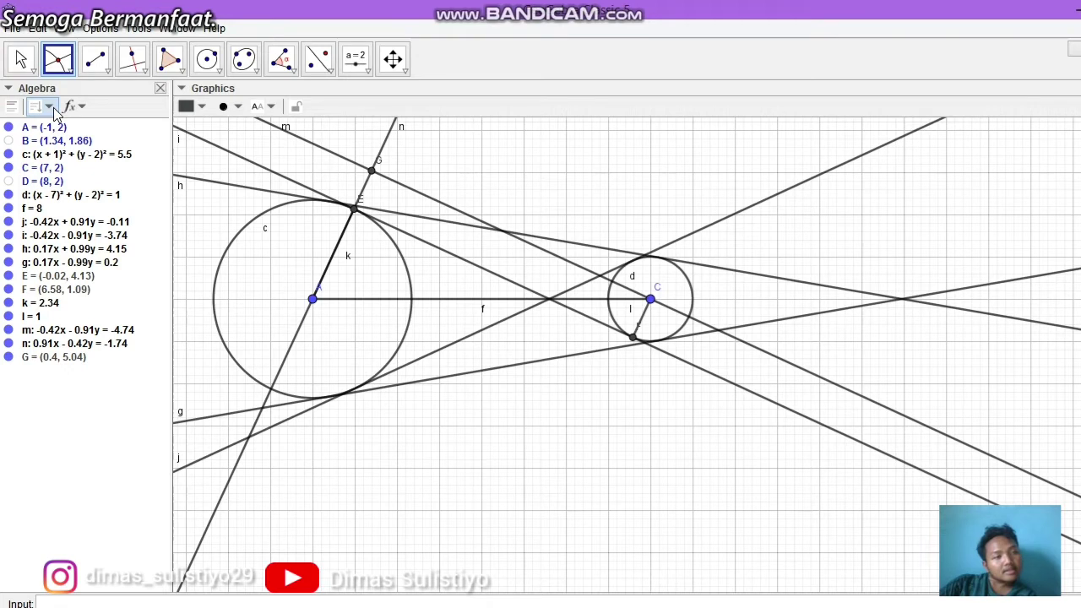
{"action": "left_click", "coordinate": [50, 107]}
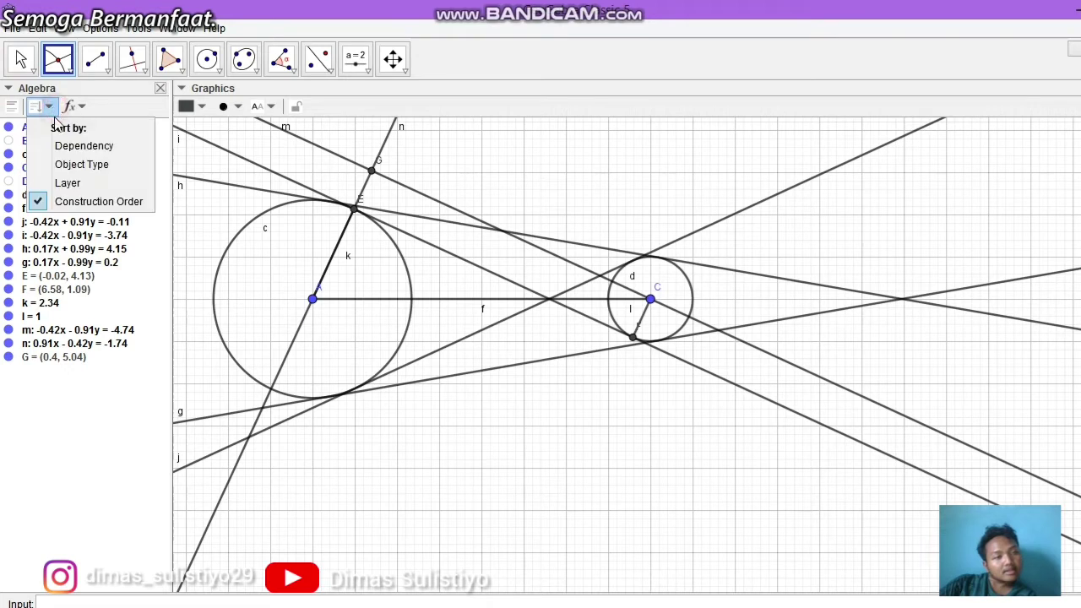
{"action": "left_click", "coordinate": [76, 164]}
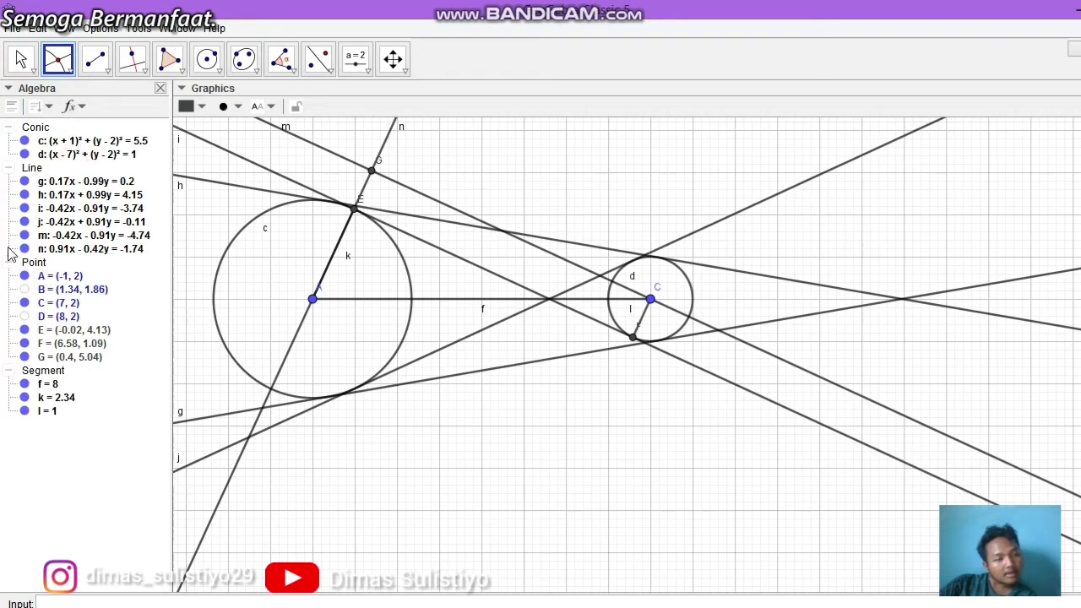
Hide the lines g, h, i, j, m and n, keeping the circles, points and segments displayed.
{"action": "left_click", "coordinate": [25, 181]}
{"action": "left_click", "coordinate": [25, 194]}
{"action": "left_click", "coordinate": [24, 207]}
{"action": "left_click", "coordinate": [24, 221]}
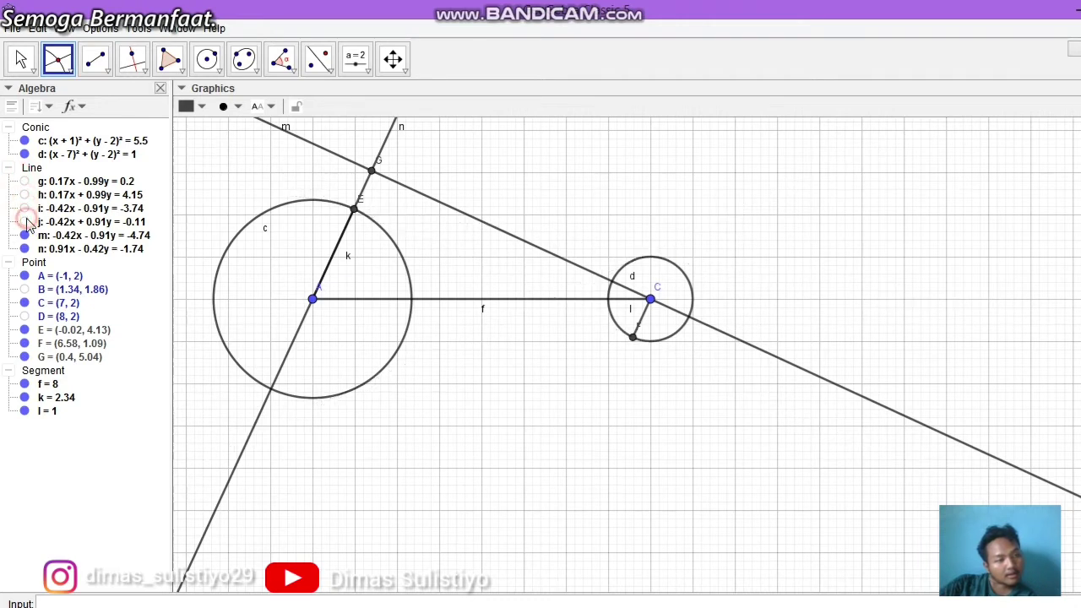
{"action": "left_click", "coordinate": [24, 236]}
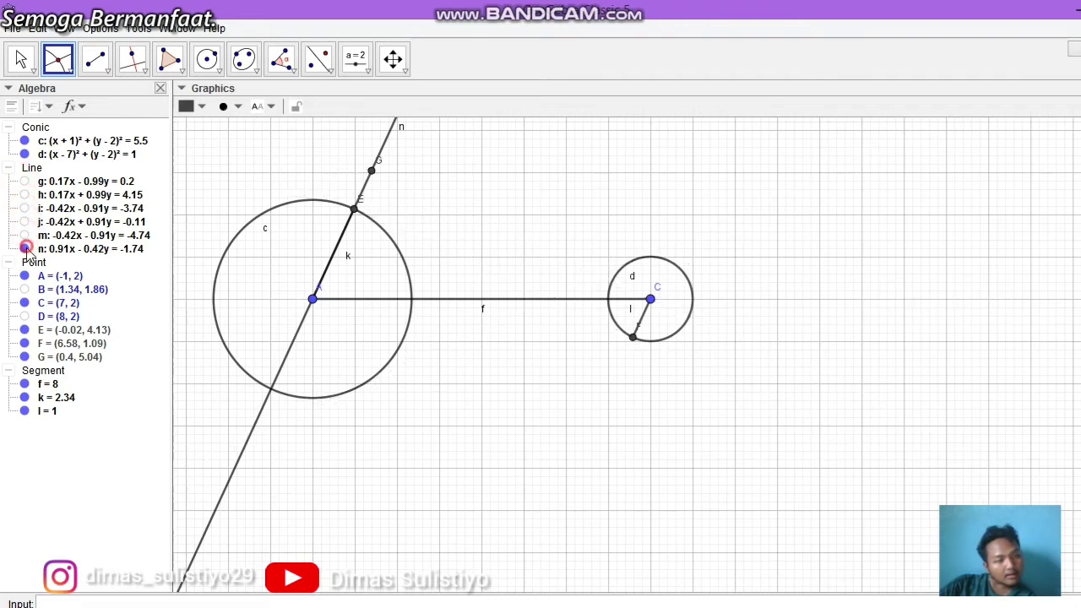
{"action": "left_click", "coordinate": [25, 249]}
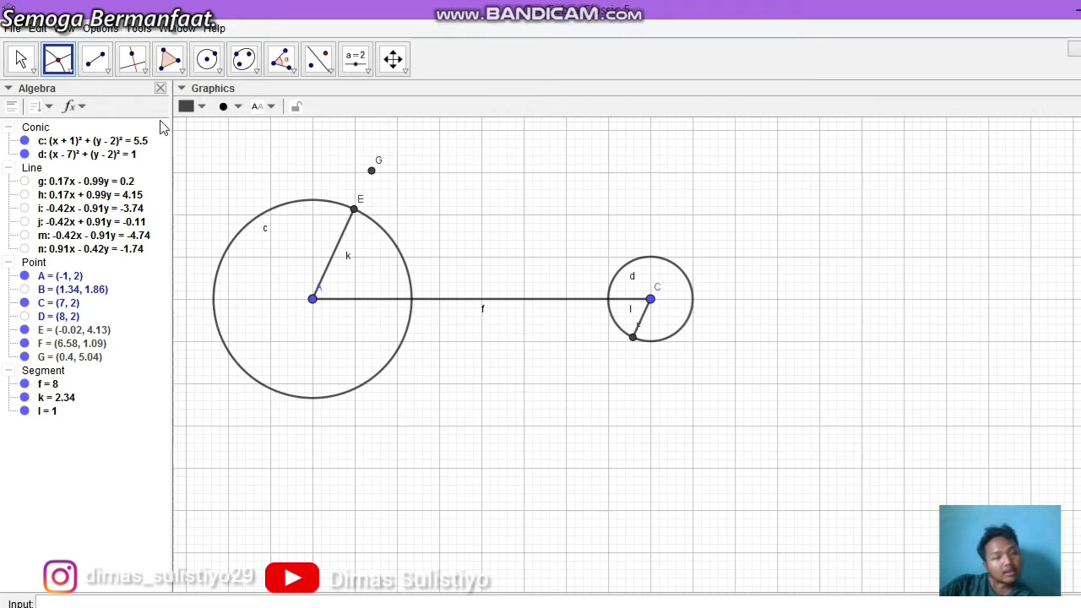
Try to draw a segment from tangent point E to centre C, and undo it.
{"action": "left_click", "coordinate": [110, 71]}
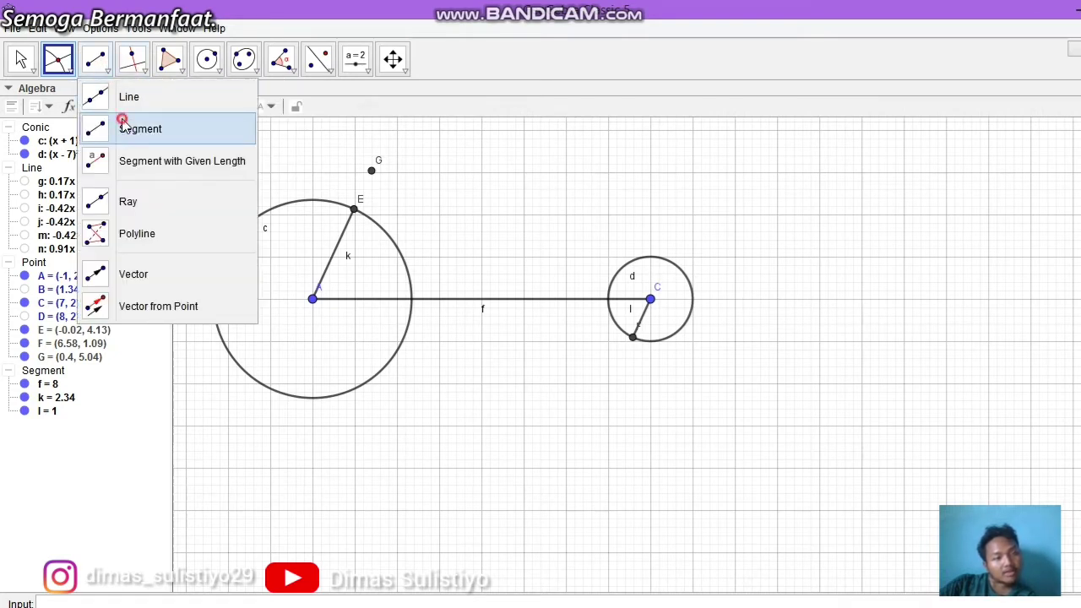
{"action": "left_click", "coordinate": [120, 125]}
{"action": "left_click", "coordinate": [355, 211]}
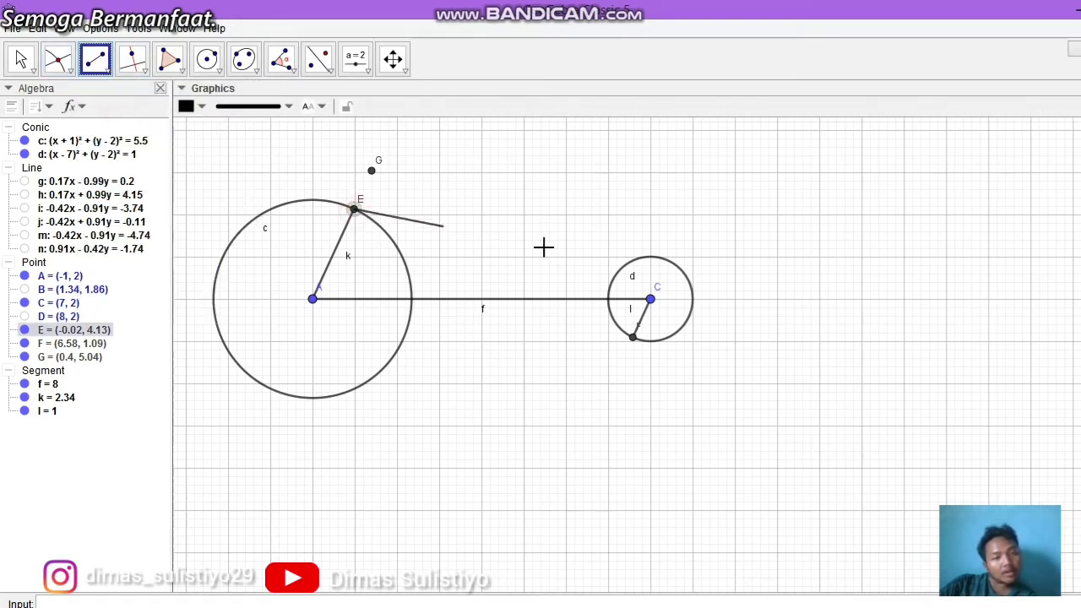
{"action": "left_click", "coordinate": [650, 301]}
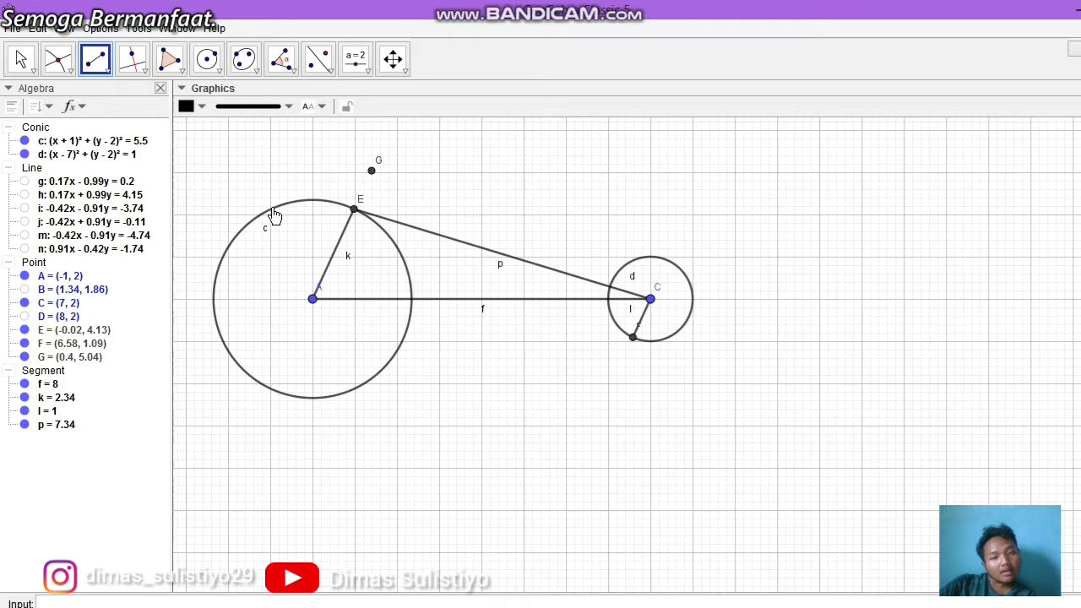
{"action": "key", "text": "ctrl+z"}
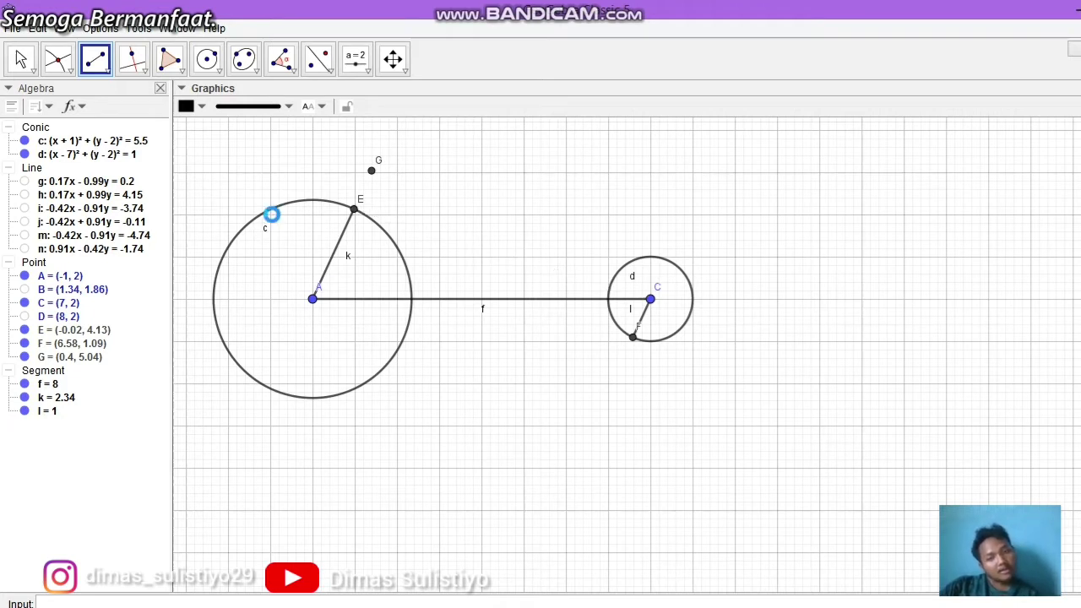
Draw segments from tangent point E to F, from E to point G, and from G to centre C.
{"action": "left_click", "coordinate": [355, 211]}
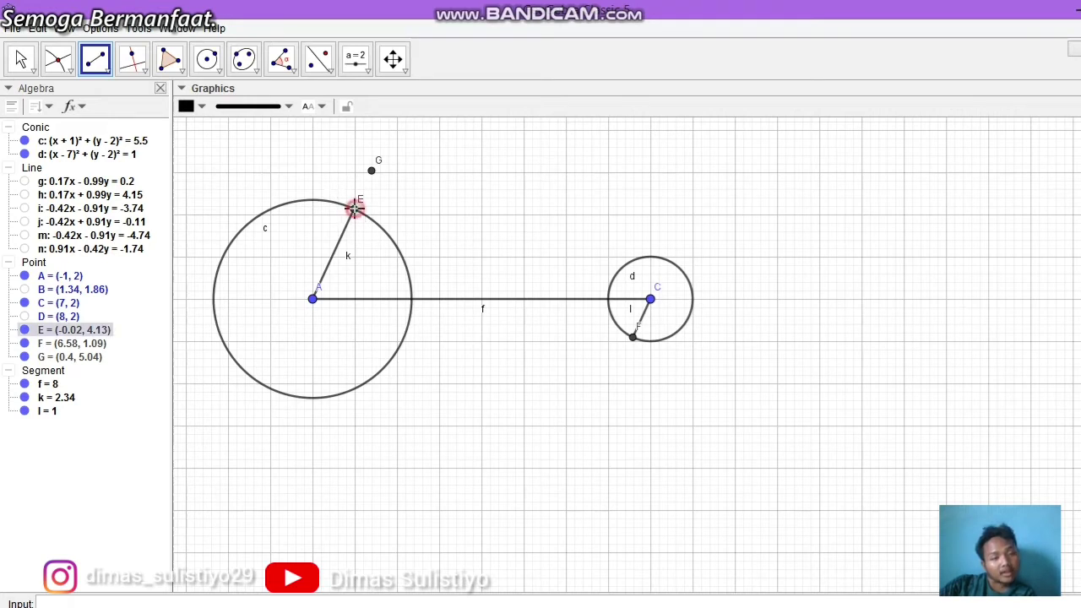
{"action": "left_click", "coordinate": [635, 338]}
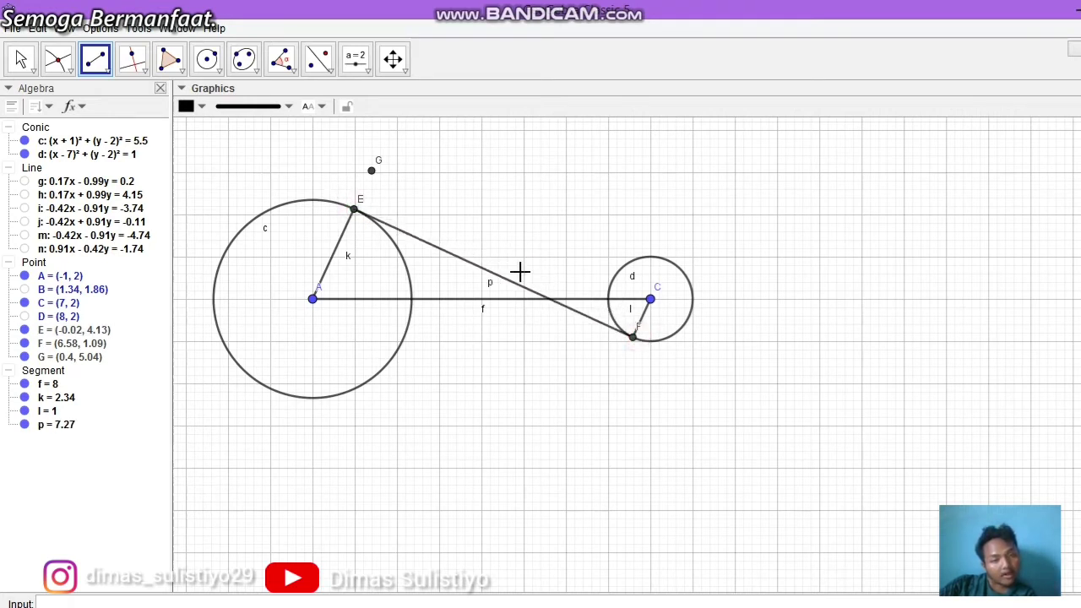
{"action": "left_click", "coordinate": [353, 208]}
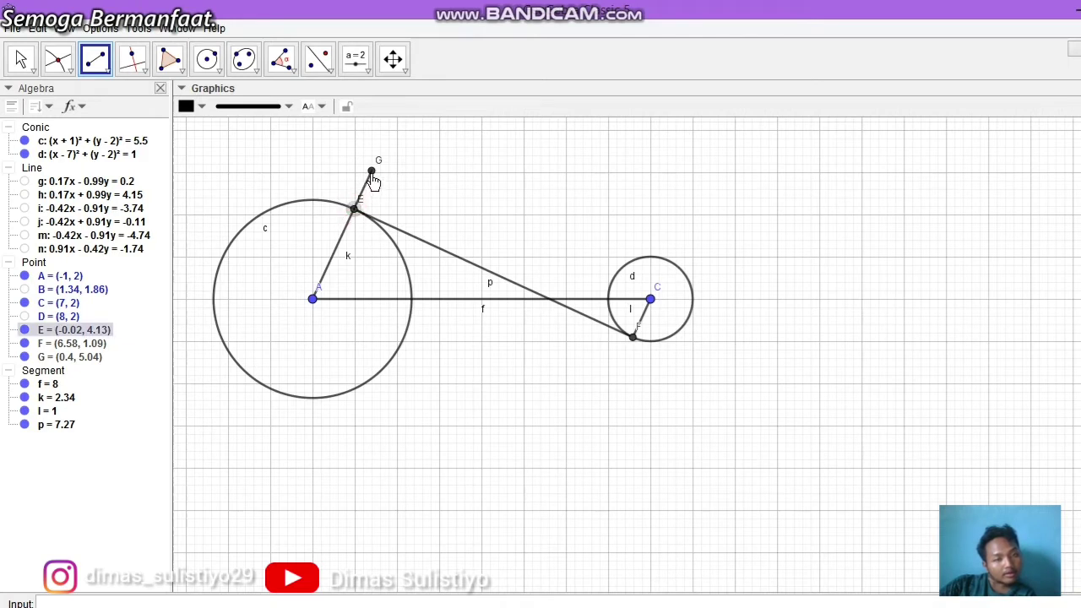
{"action": "left_click", "coordinate": [371, 172]}
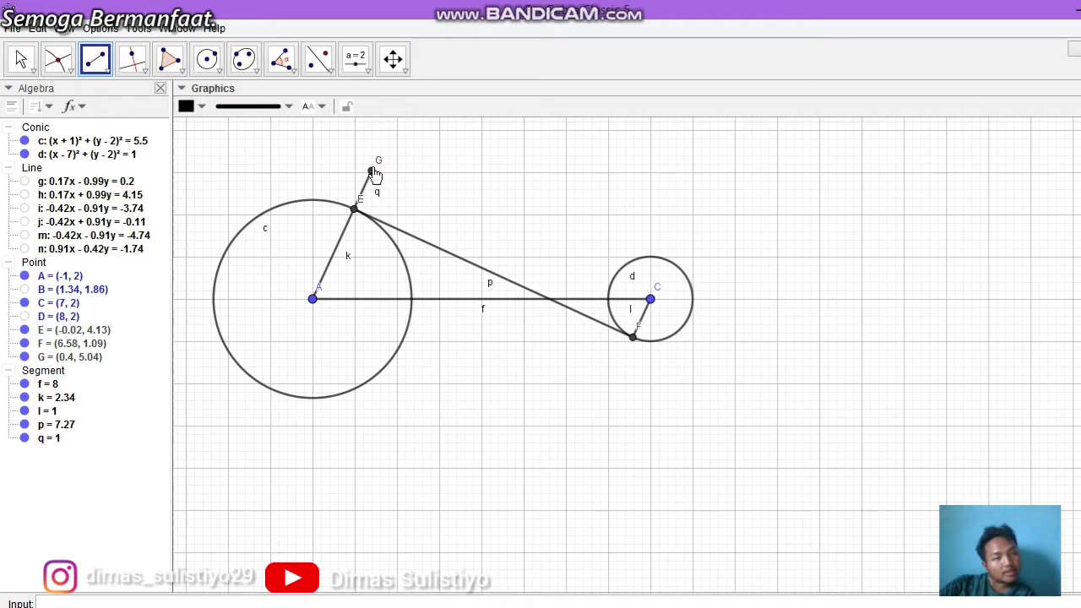
{"action": "left_click", "coordinate": [372, 172]}
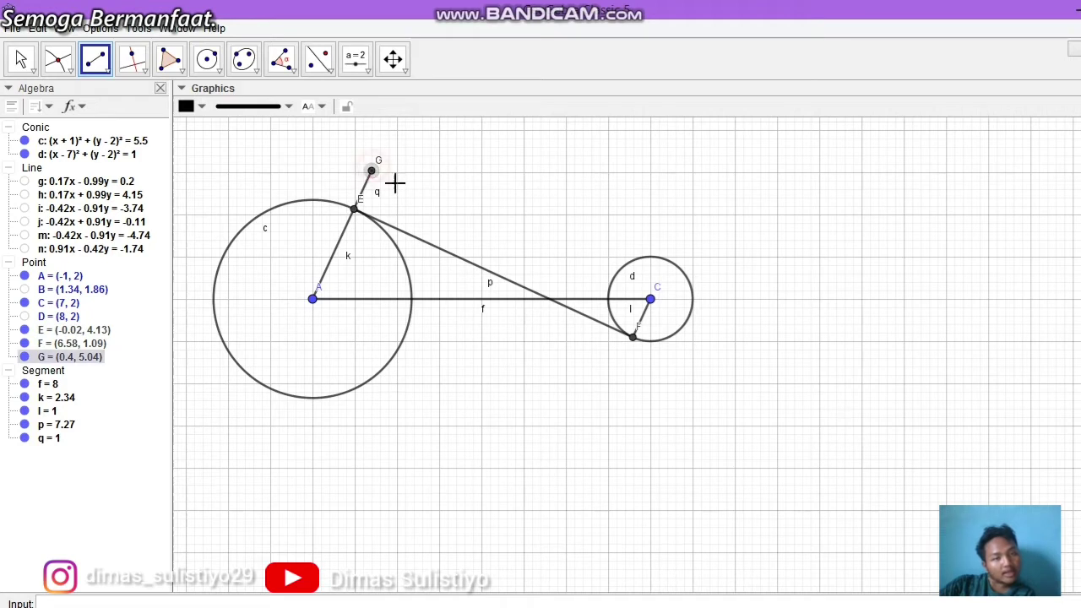
{"action": "left_click", "coordinate": [652, 300]}
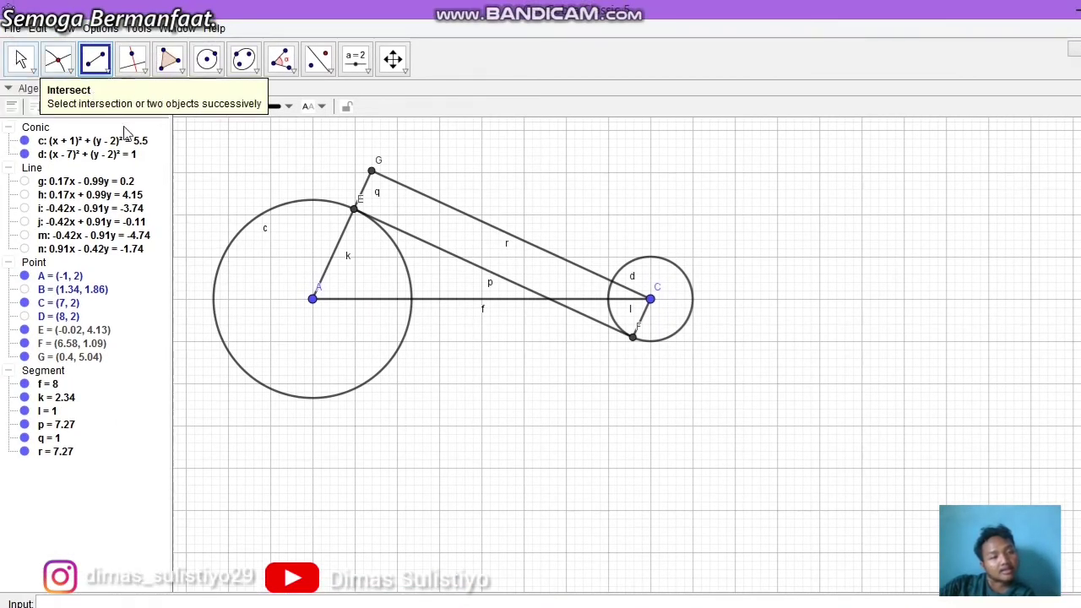
{"action": "left_click", "coordinate": [251, 221]}
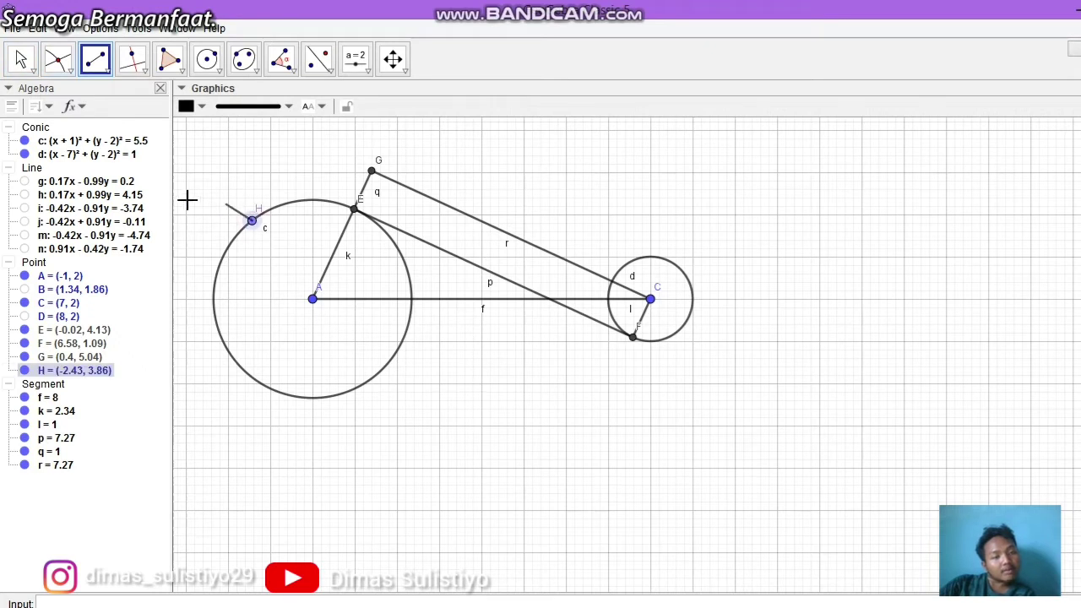
{"action": "left_click", "coordinate": [192, 250]}
{"action": "key", "text": "ctrl+z"}
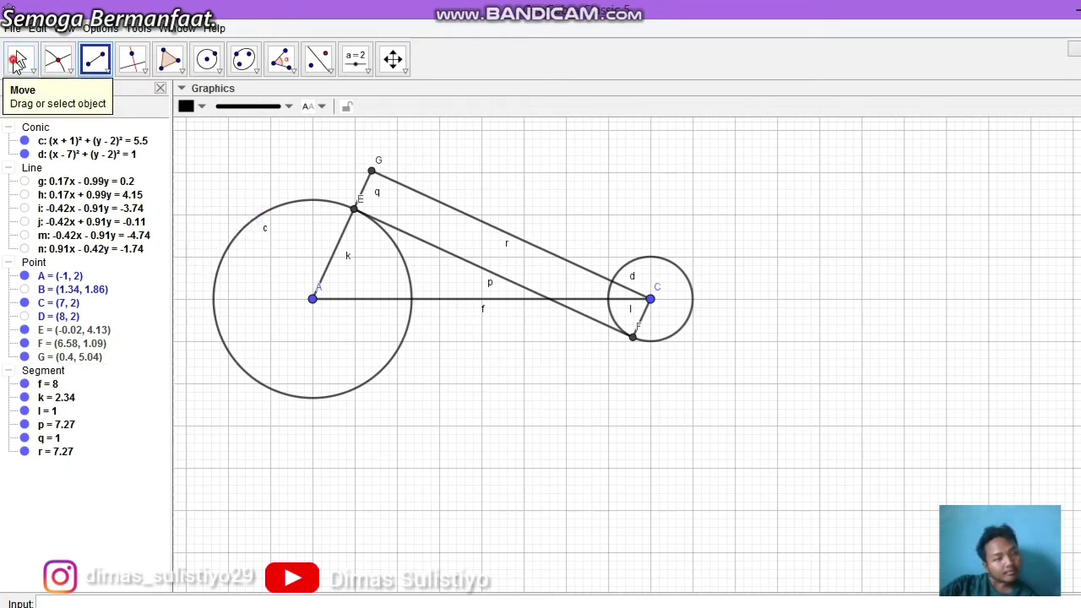
Colour the large circle c cyan and give it a semi-transparent fill.
{"action": "left_click", "coordinate": [17, 63]}
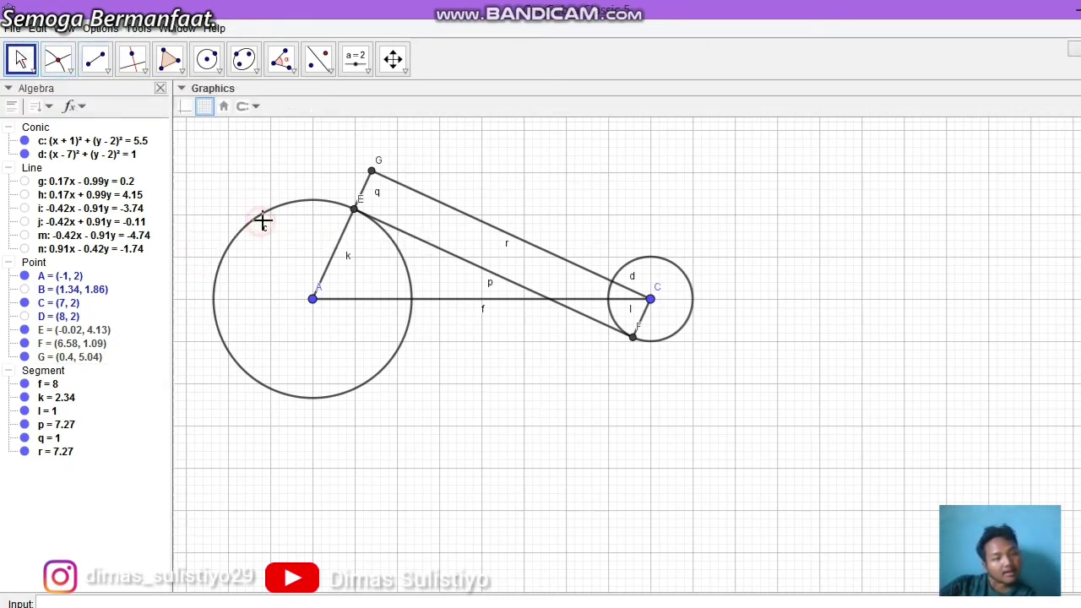
{"action": "left_click", "coordinate": [285, 210]}
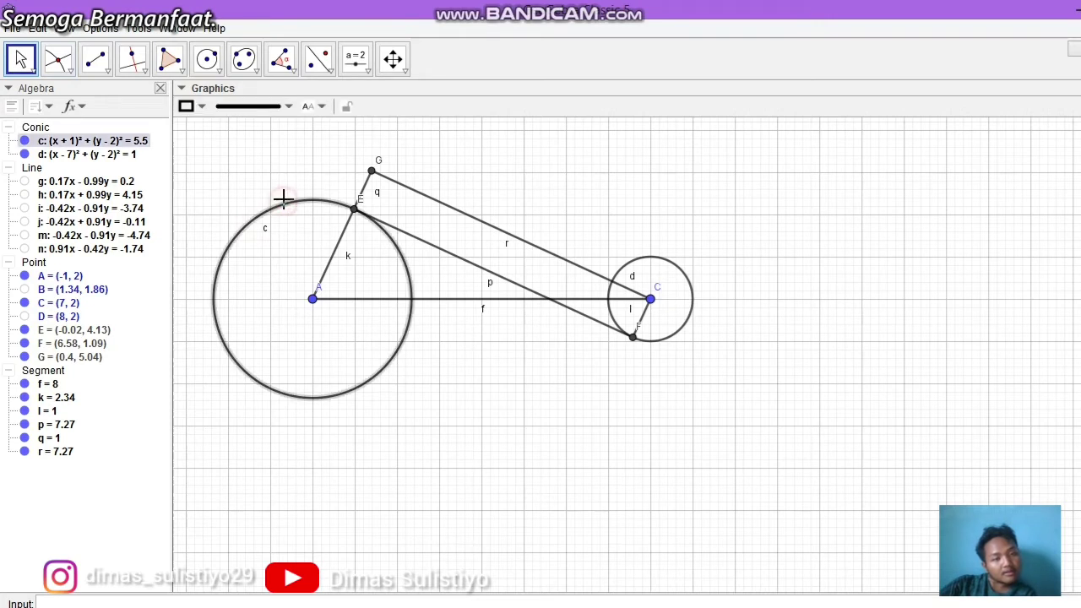
{"action": "left_click", "coordinate": [197, 108]}
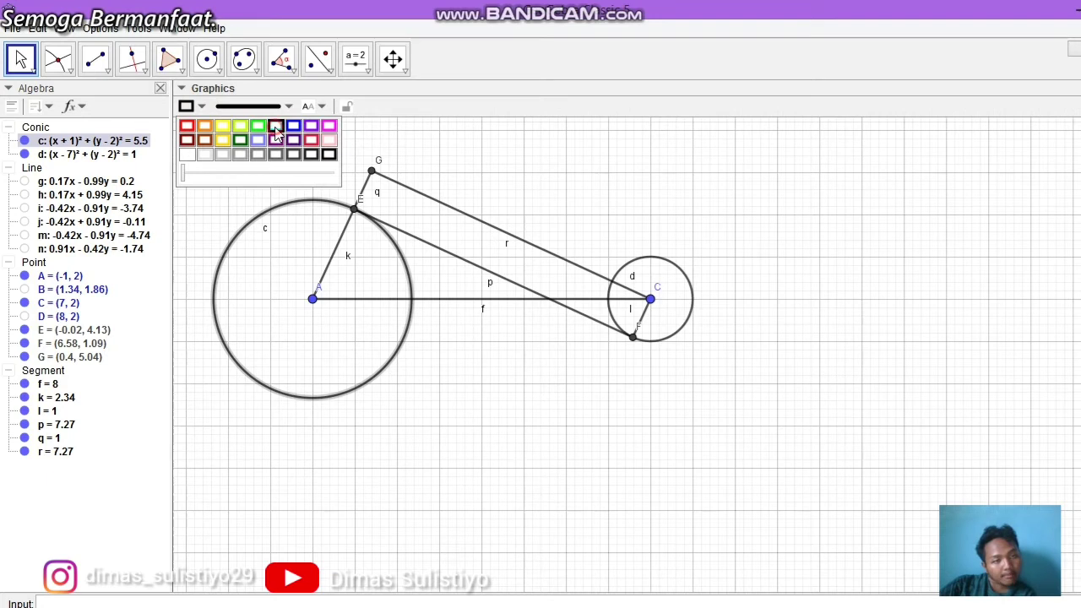
{"action": "left_click", "coordinate": [275, 127]}
{"action": "left_click_drag", "start_coordinate": [186, 174], "coordinate": [242, 174]}
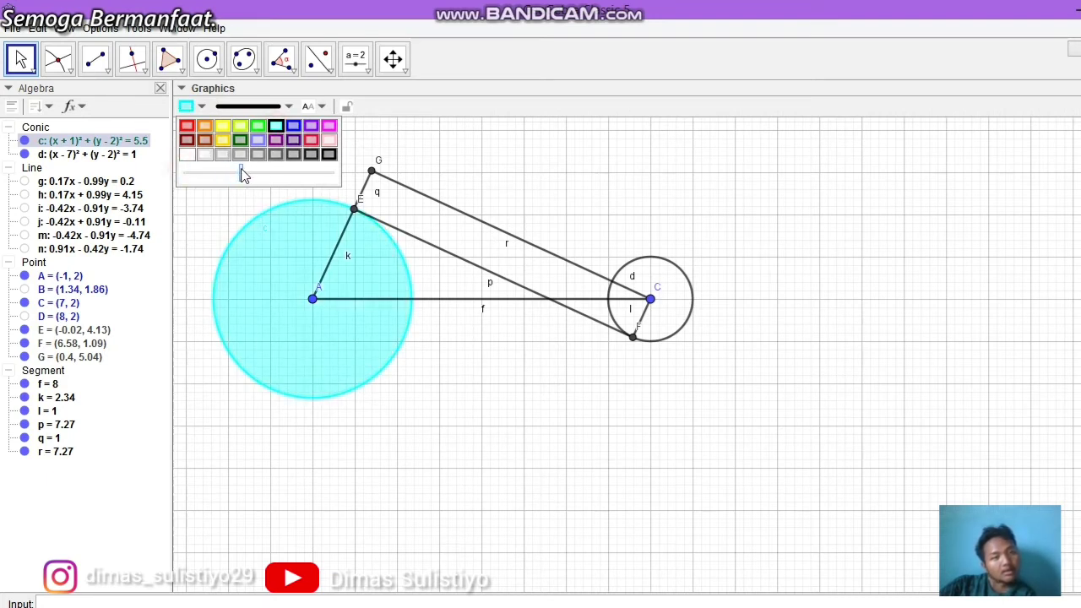
Colour the small circle d blue and give it a semi-transparent fill.
{"action": "left_click", "coordinate": [656, 265]}
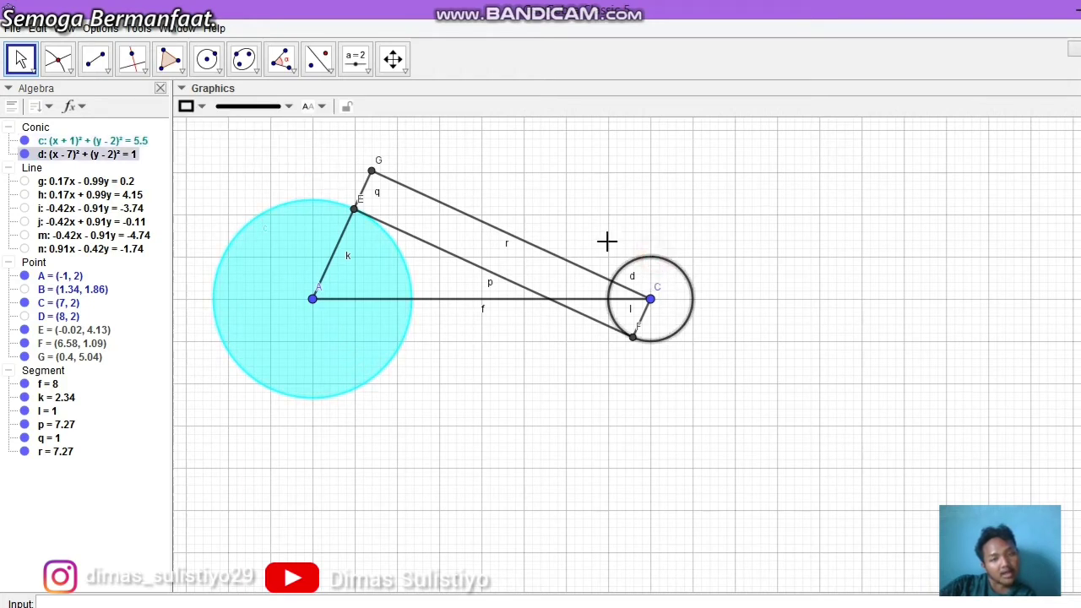
{"action": "left_click", "coordinate": [201, 107]}
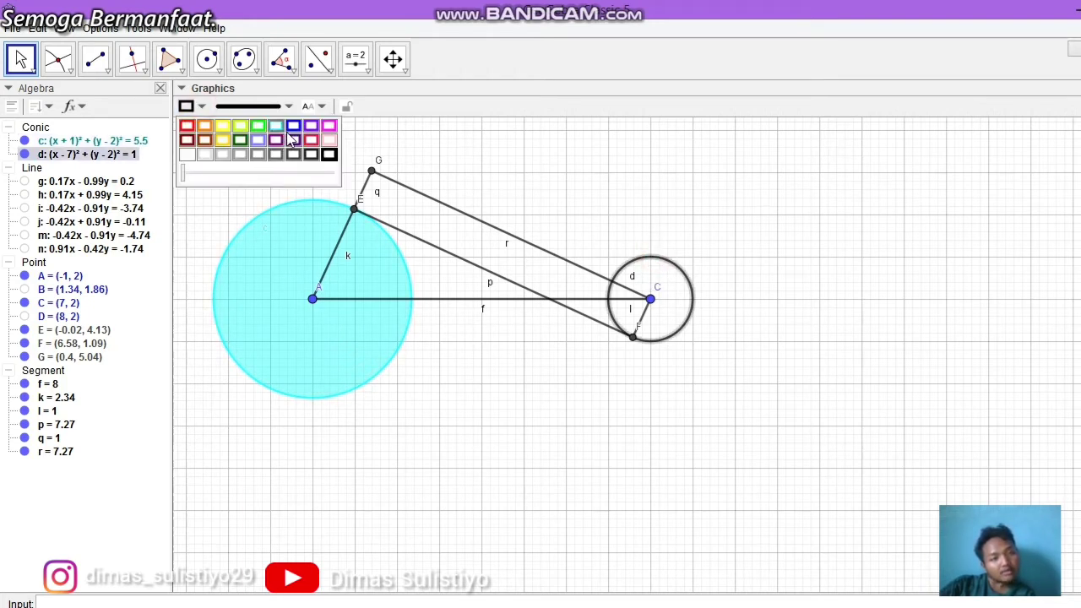
{"action": "left_click", "coordinate": [294, 126]}
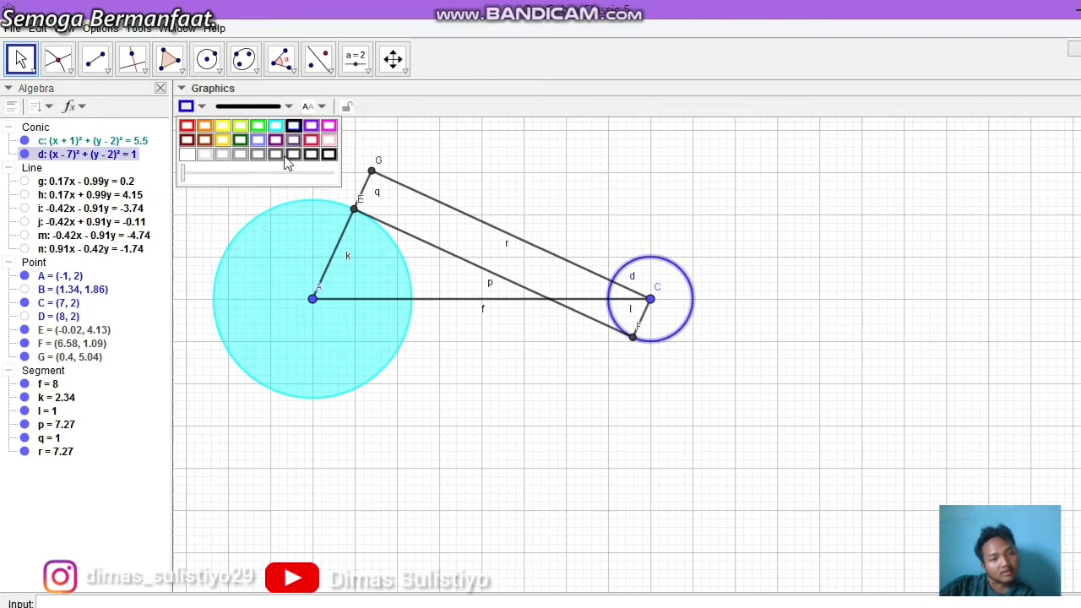
{"action": "left_click", "coordinate": [195, 174]}
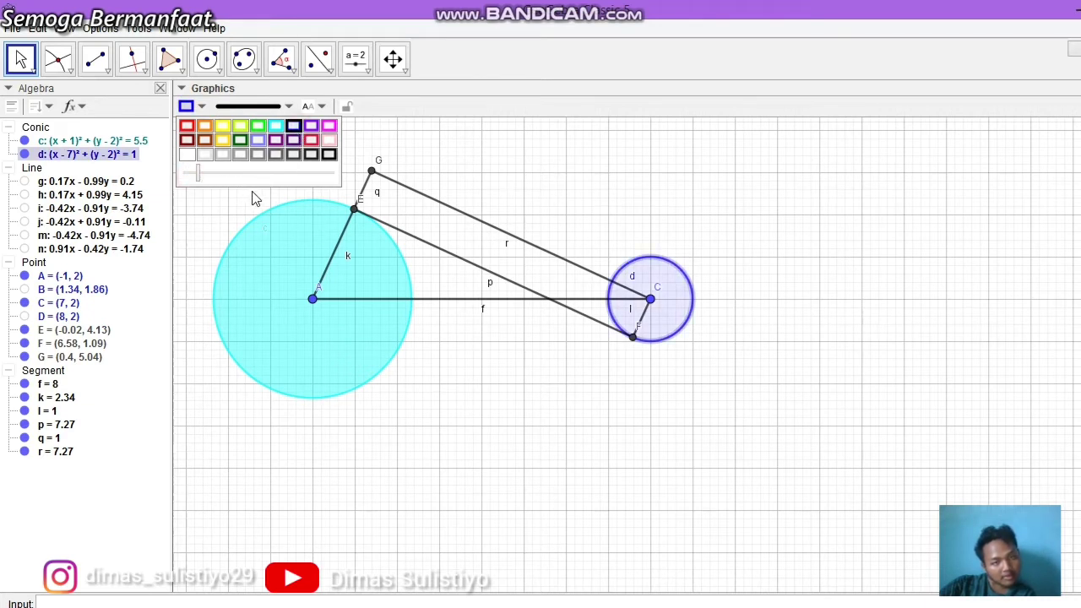
{"action": "left_click_drag", "start_coordinate": [197, 175], "coordinate": [239, 173]}
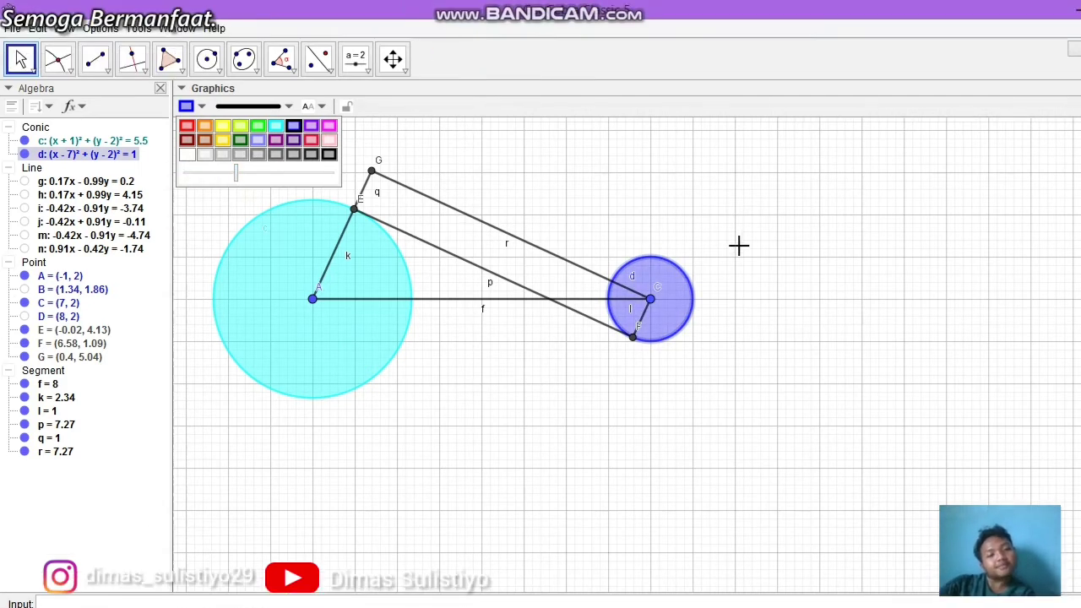
{"action": "left_click", "coordinate": [770, 121]}
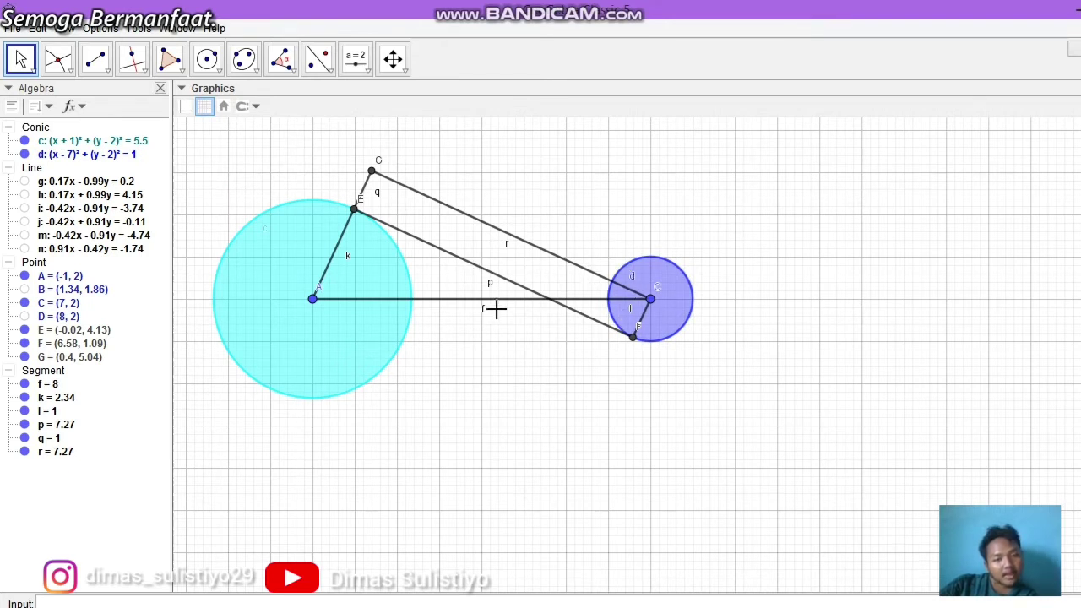
Colour the centre segment f between A and C red.
{"action": "double_click", "coordinate": [456, 307]}
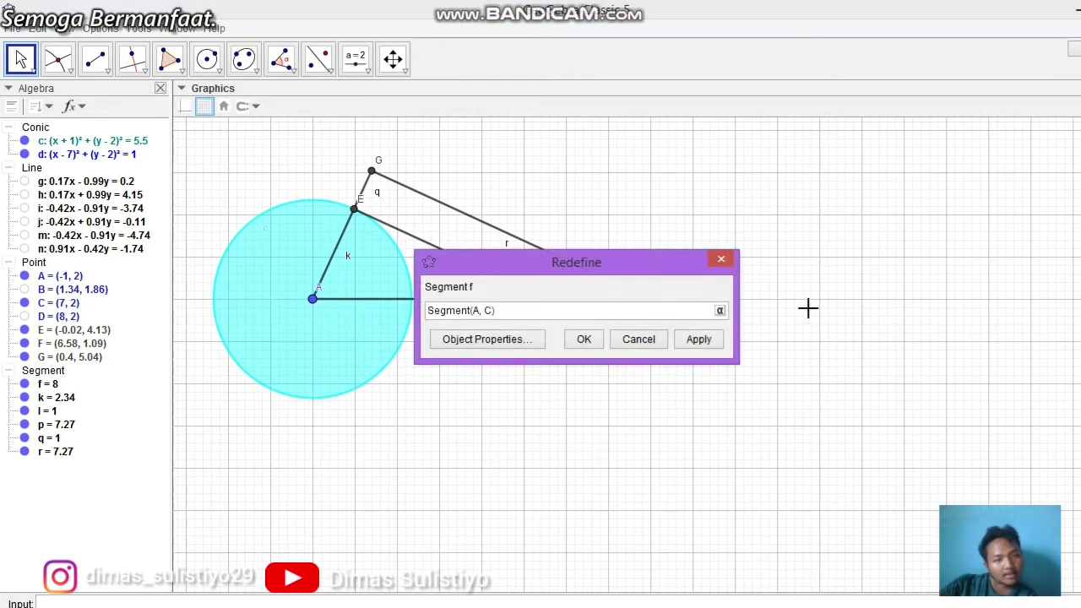
{"action": "left_click", "coordinate": [704, 262]}
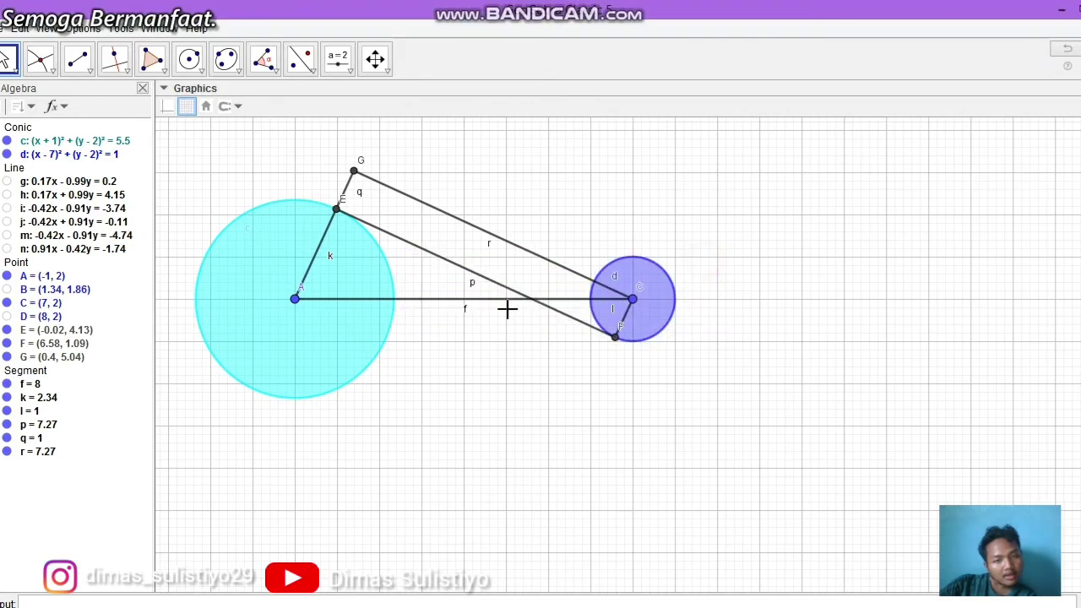
{"action": "left_click", "coordinate": [418, 307]}
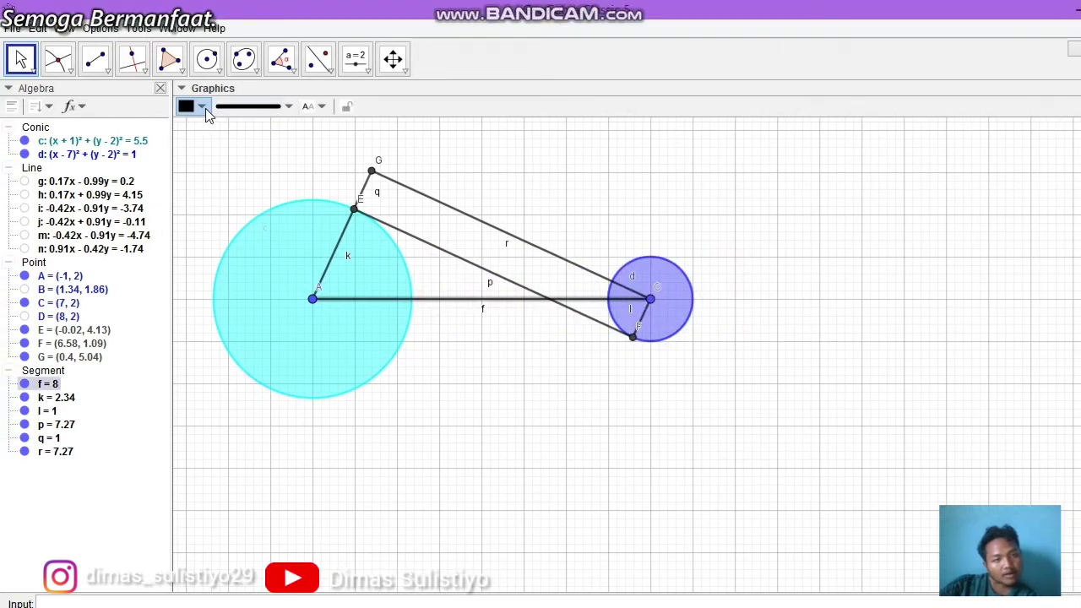
{"action": "left_click", "coordinate": [186, 106]}
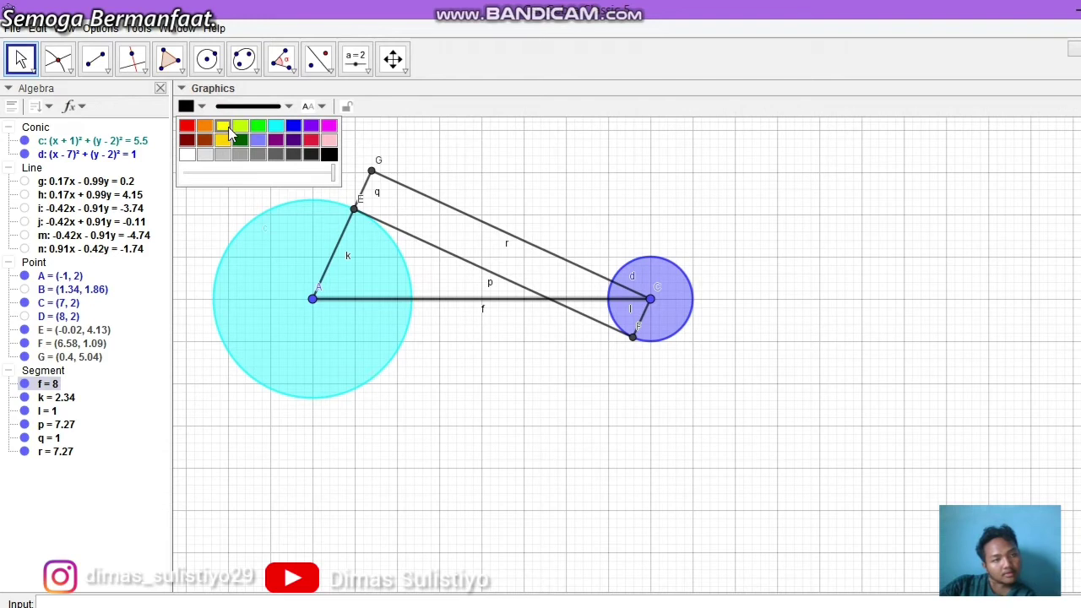
{"action": "left_click", "coordinate": [187, 126]}
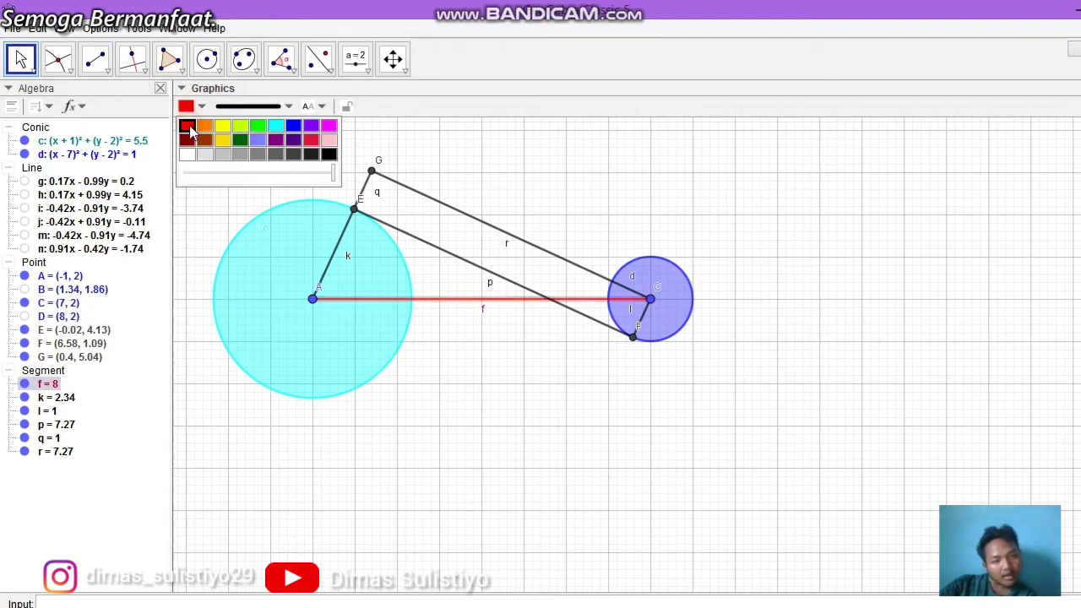
Colour the small circle's radius l magenta and the large circle's radius k green.
{"action": "left_click", "coordinate": [645, 319]}
{"action": "left_click", "coordinate": [191, 105]}
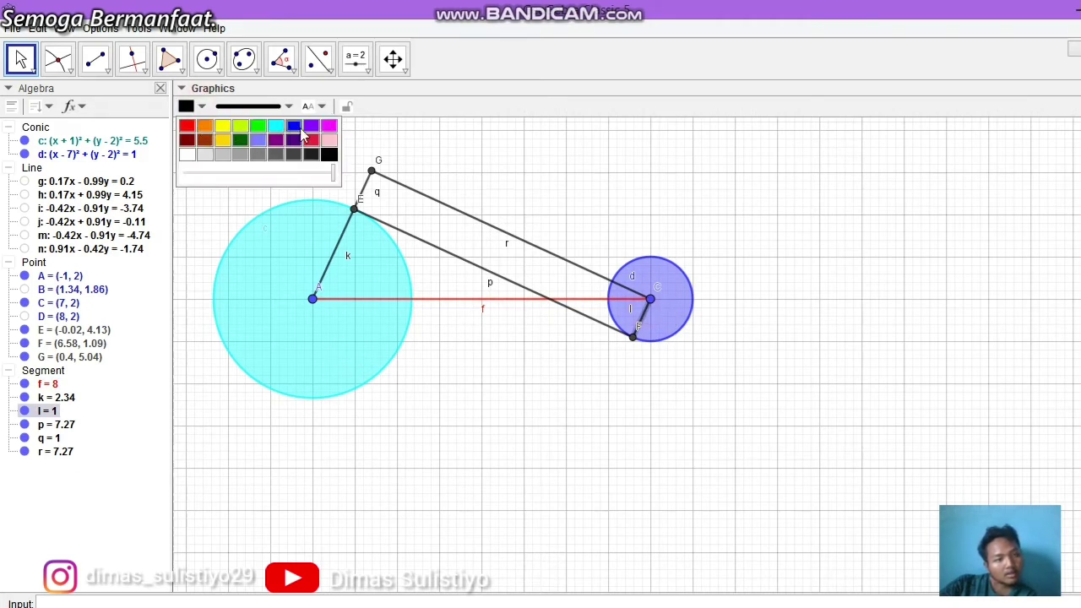
{"action": "left_click", "coordinate": [329, 126]}
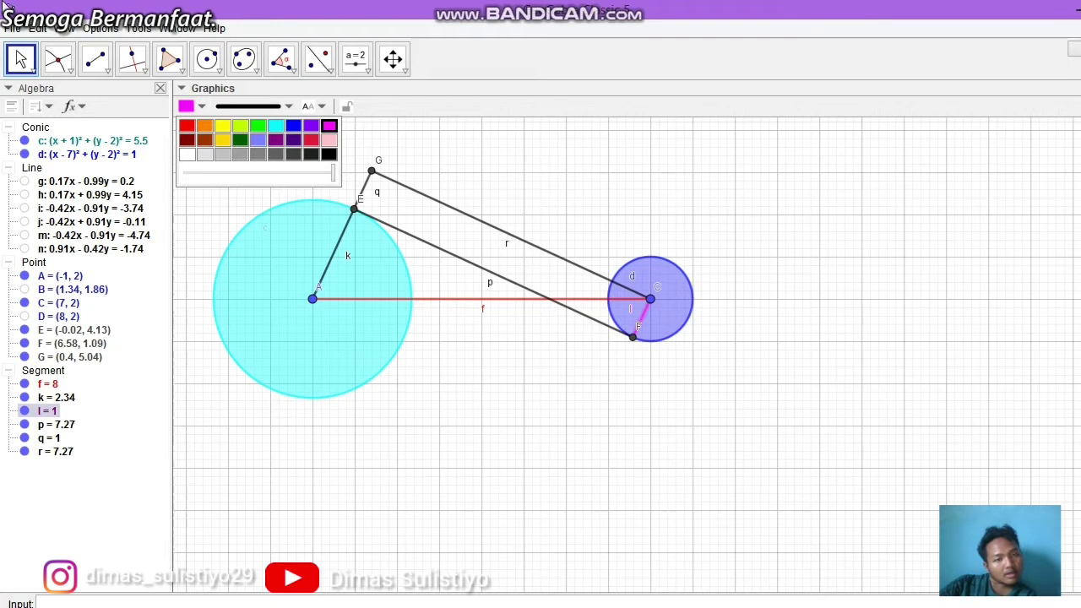
{"action": "left_click", "coordinate": [342, 242]}
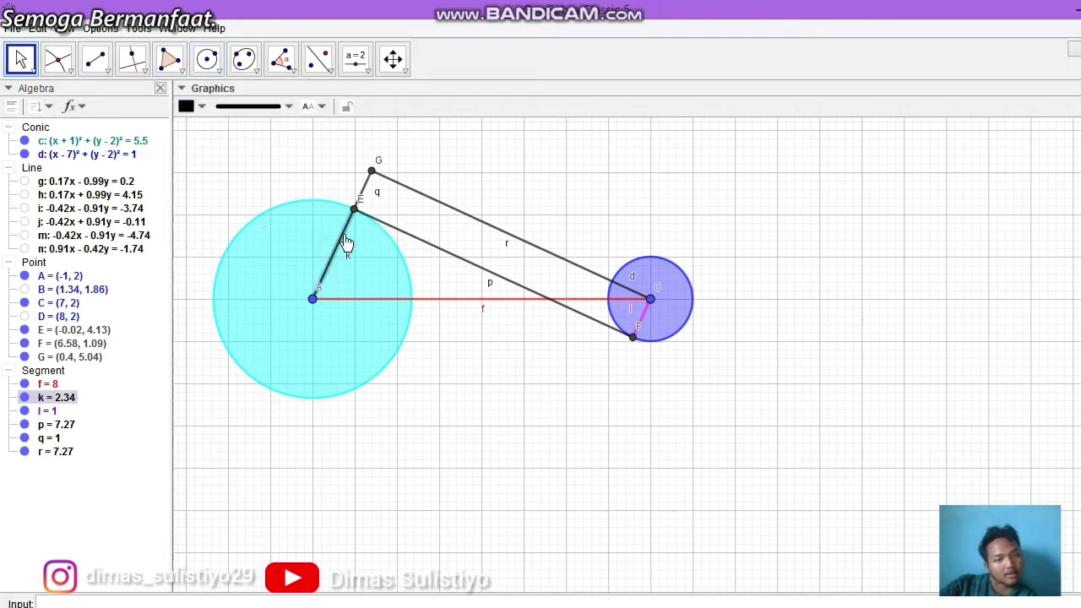
{"action": "left_click", "coordinate": [201, 107]}
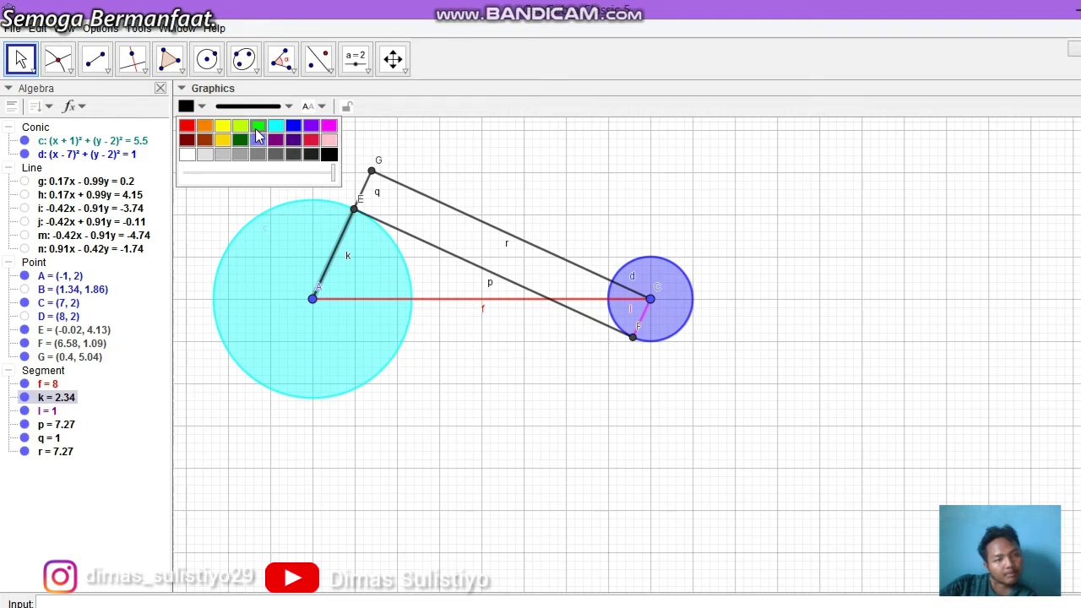
{"action": "left_click", "coordinate": [257, 126]}
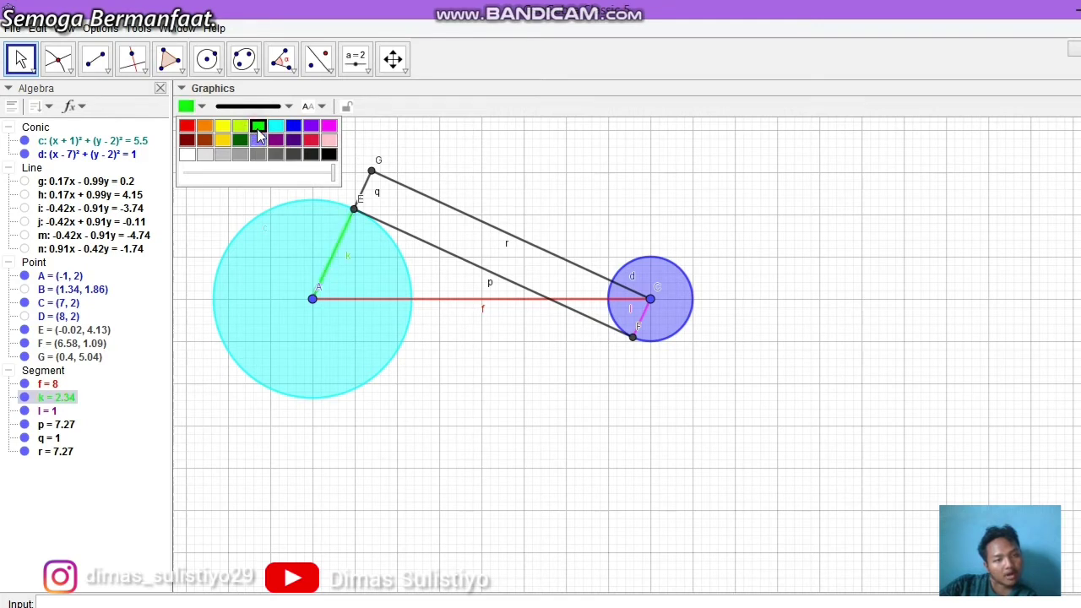
Colour segment q between E and G magenta to match the small circle's radius.
{"action": "left_click", "coordinate": [367, 190]}
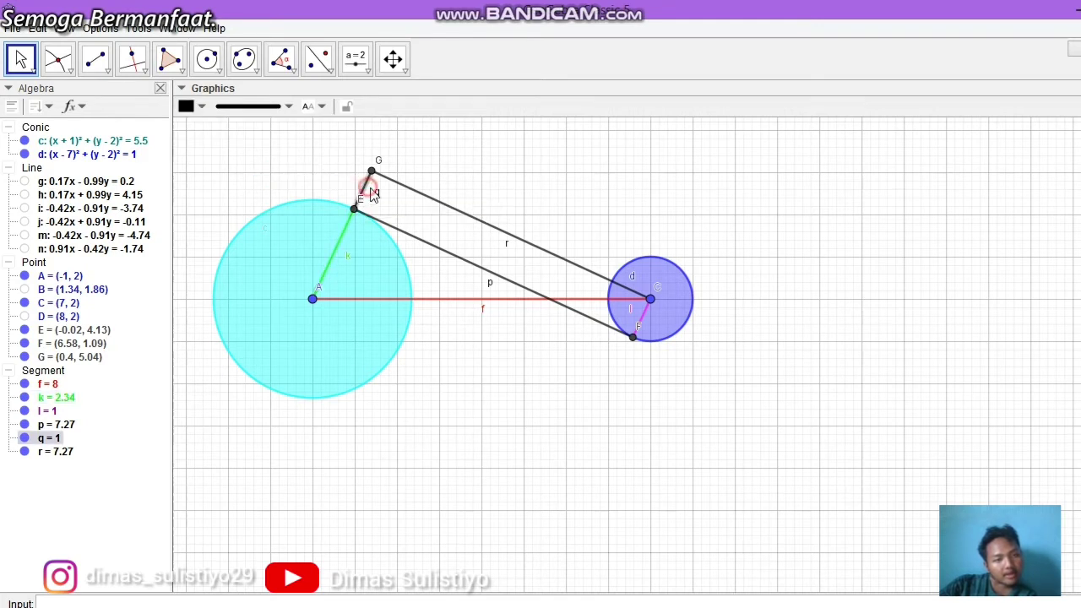
{"action": "left_click", "coordinate": [201, 106]}
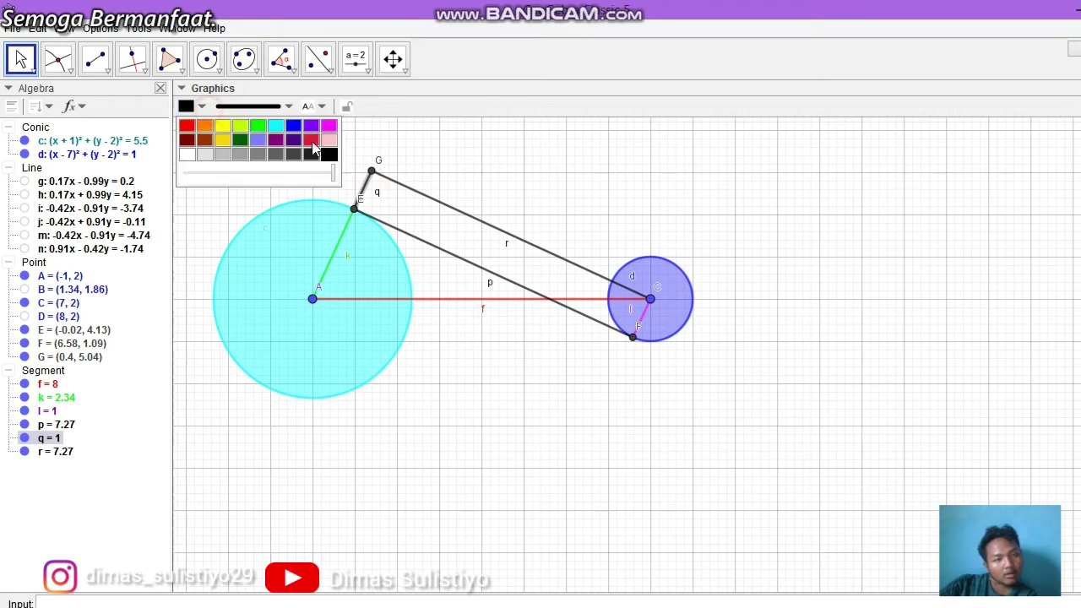
{"action": "left_click", "coordinate": [329, 126]}
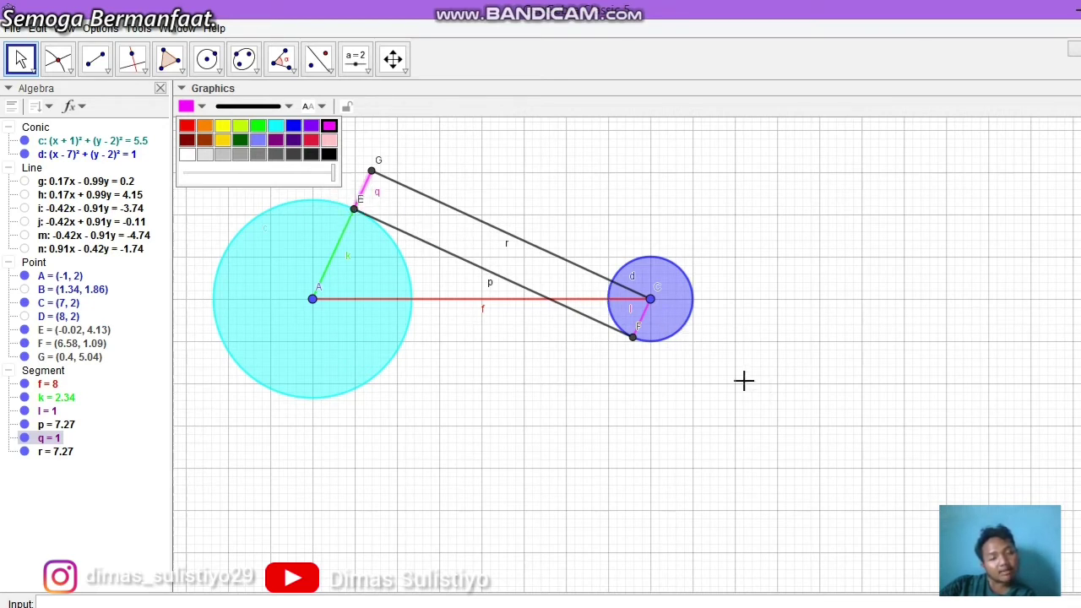
{"action": "left_click", "coordinate": [497, 185]}
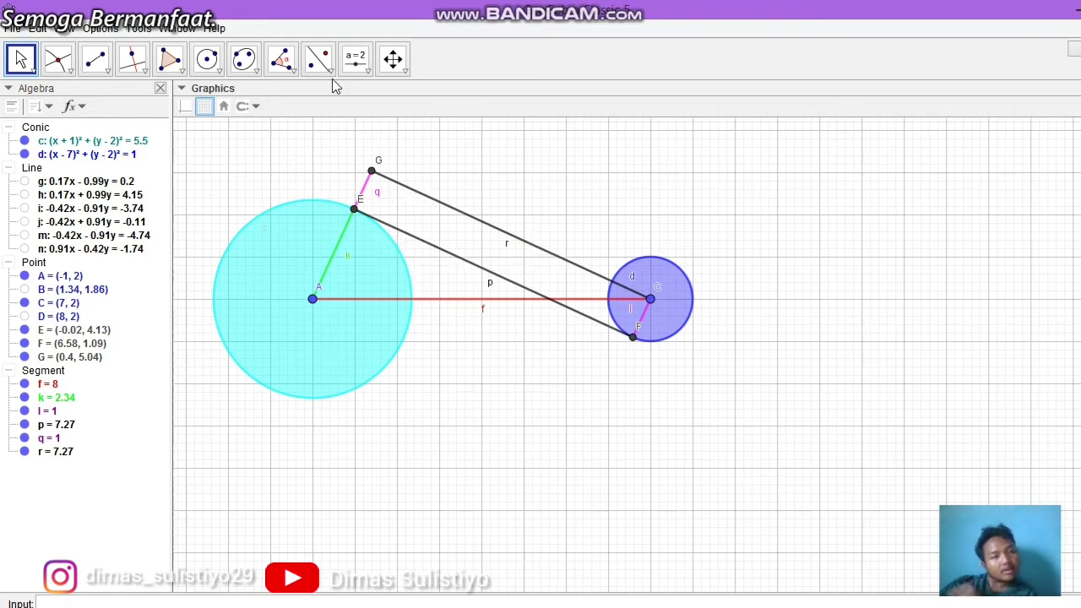
Add a text "q =" followed by the linked length of segment r, placed just above that segment.
{"action": "left_click", "coordinate": [395, 63]}
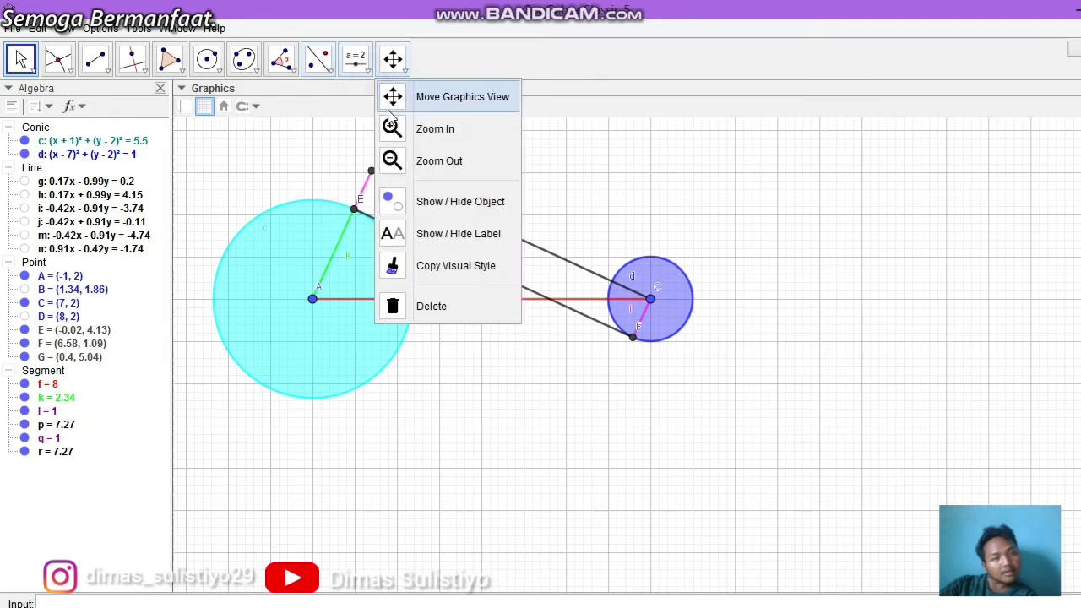
{"action": "left_click", "coordinate": [367, 72]}
{"action": "left_click", "coordinate": [381, 128]}
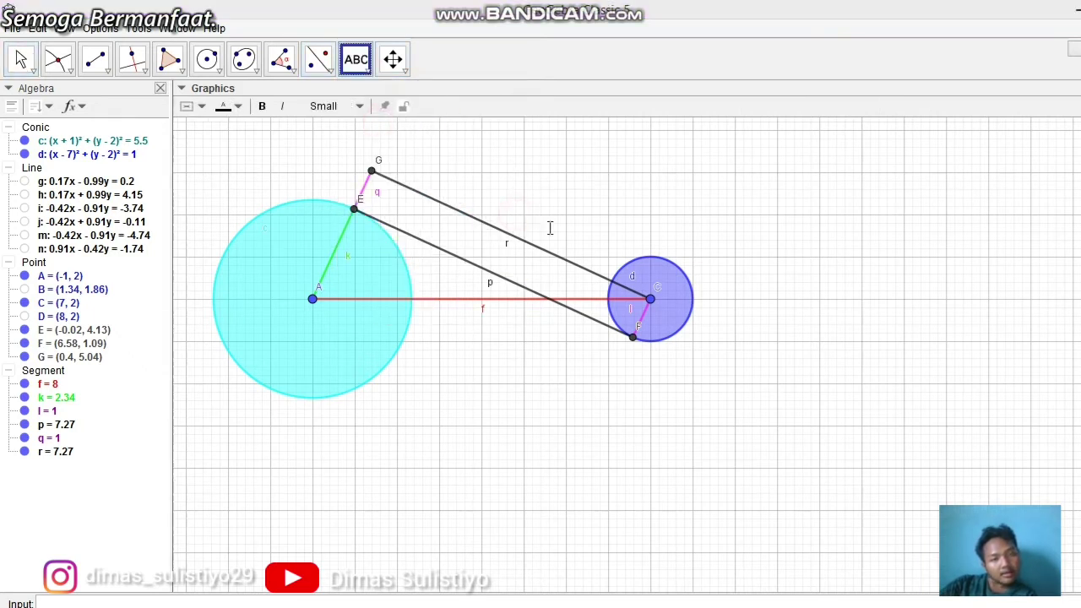
{"action": "left_click", "coordinate": [515, 214]}
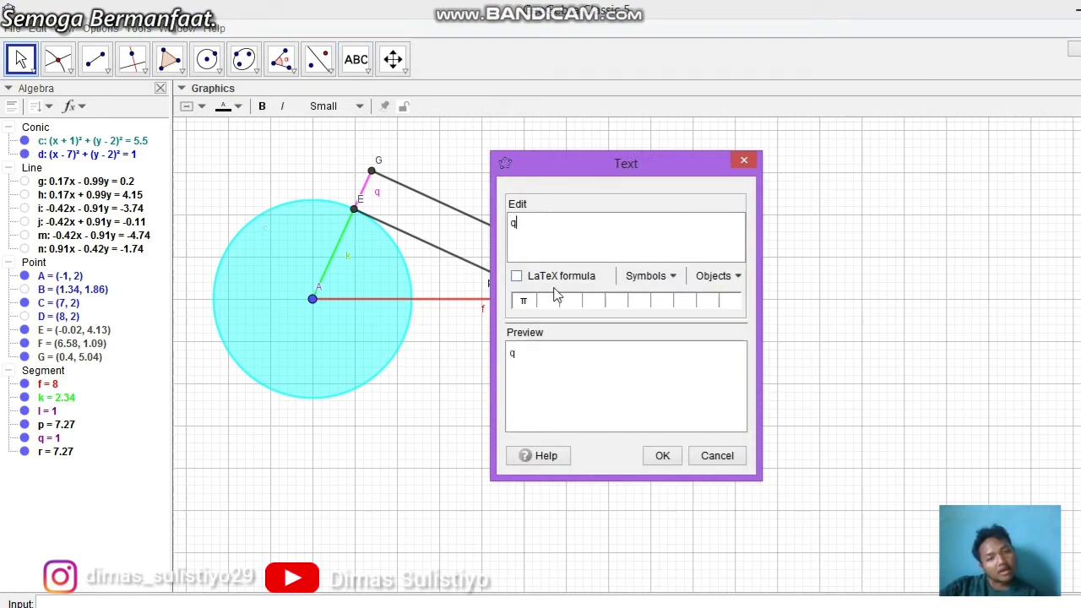
{"action": "type", "text": "q="}
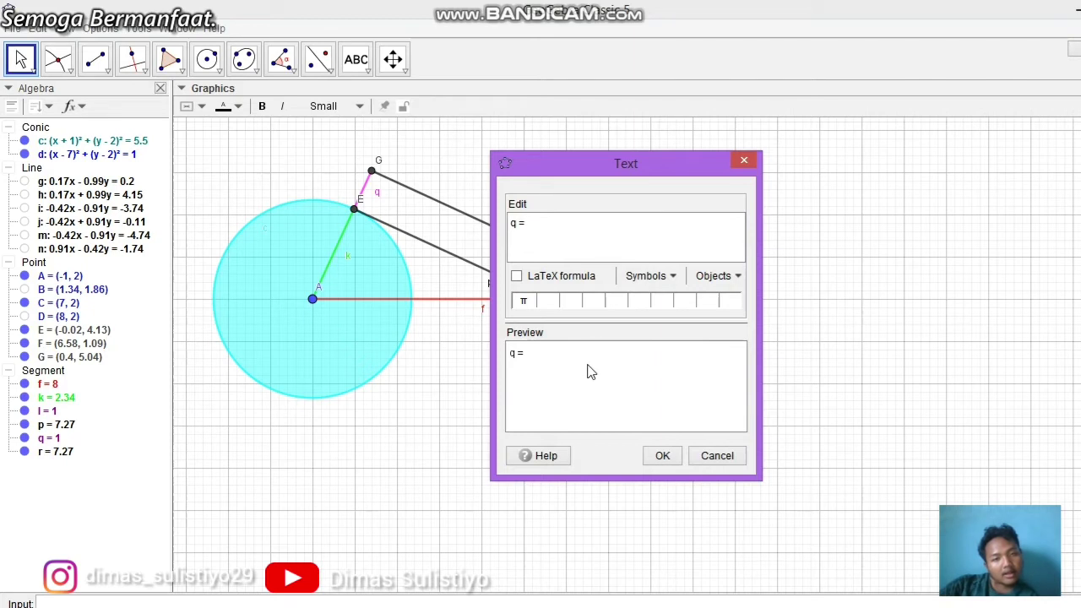
{"action": "left_click_drag", "start_coordinate": [615, 167], "coordinate": [739, 198]}
{"action": "left_click", "coordinate": [550, 252]}
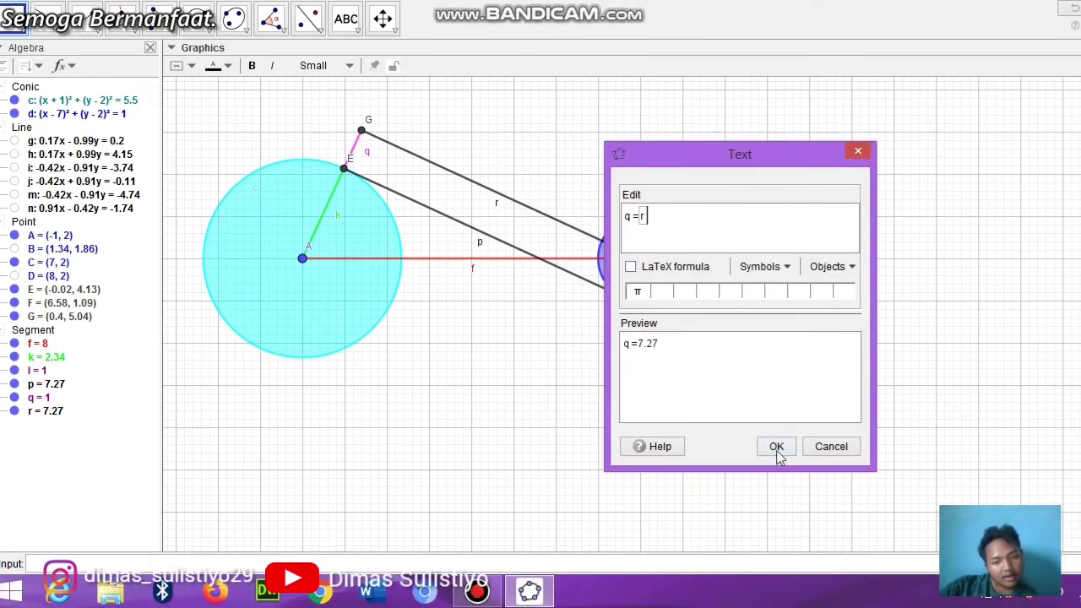
{"action": "left_click", "coordinate": [777, 448]}
{"action": "left_click", "coordinate": [519, 164]}
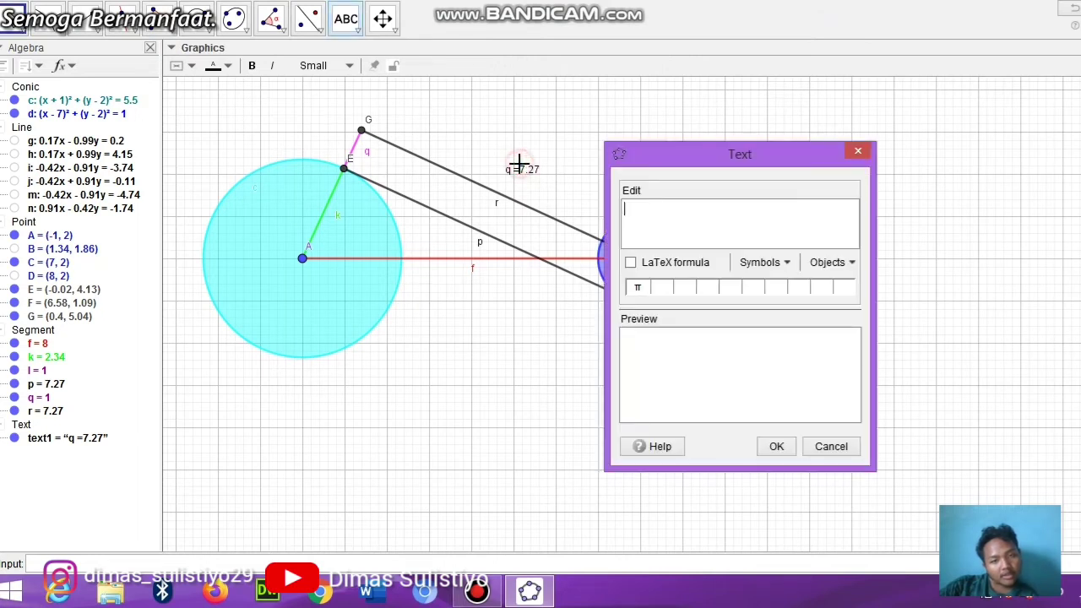
{"action": "left_click", "coordinate": [858, 150]}
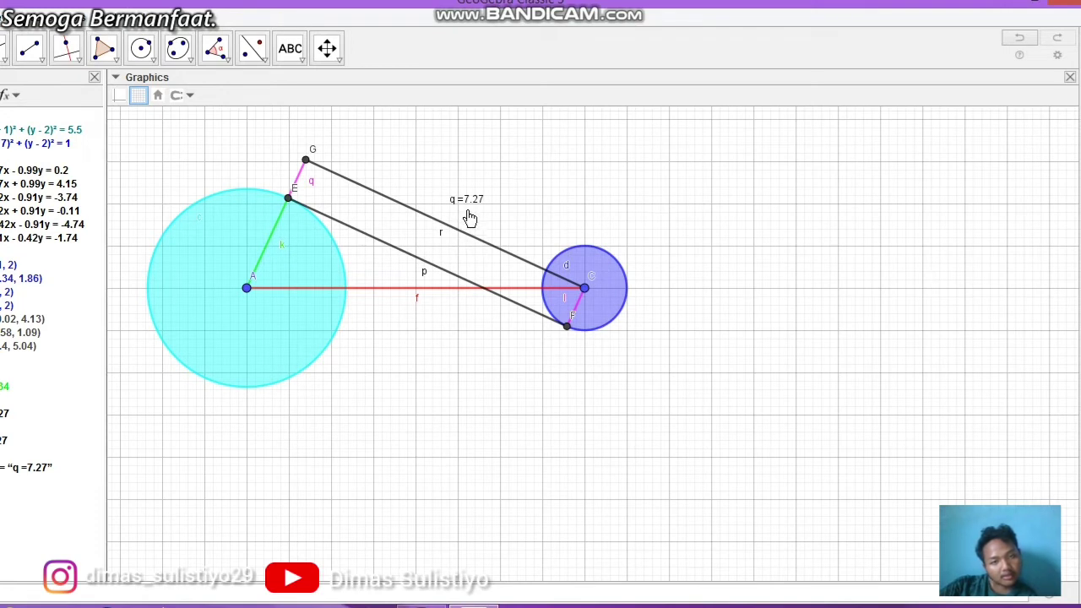
Make the "q =" length text bold and move it slightly closer to segment r.
{"action": "left_click", "coordinate": [472, 206]}
{"action": "left_click", "coordinate": [262, 106]}
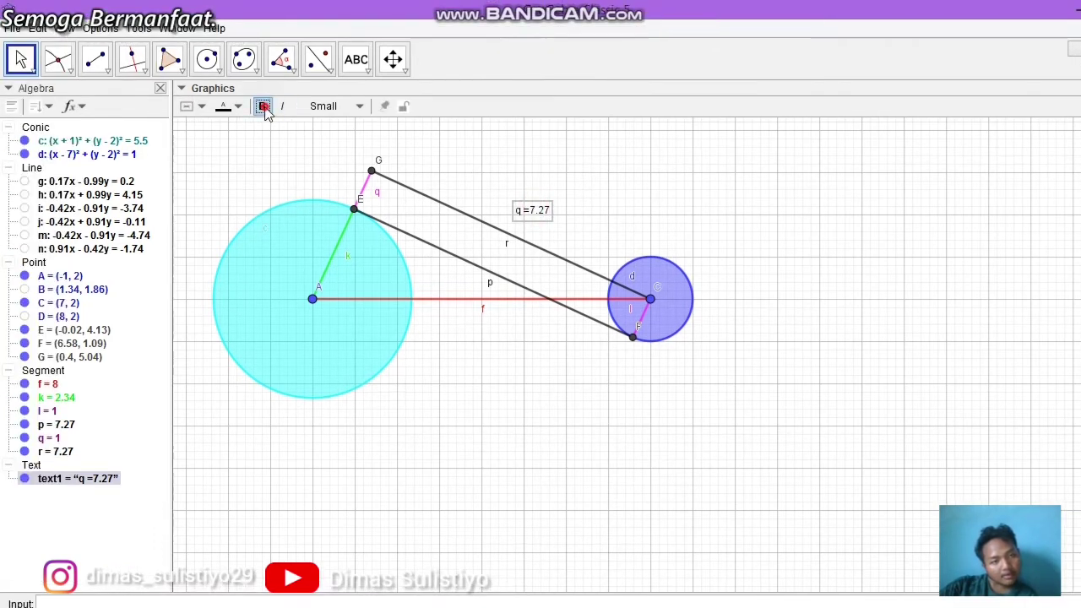
{"action": "left_click_drag", "start_coordinate": [536, 206], "coordinate": [535, 216]}
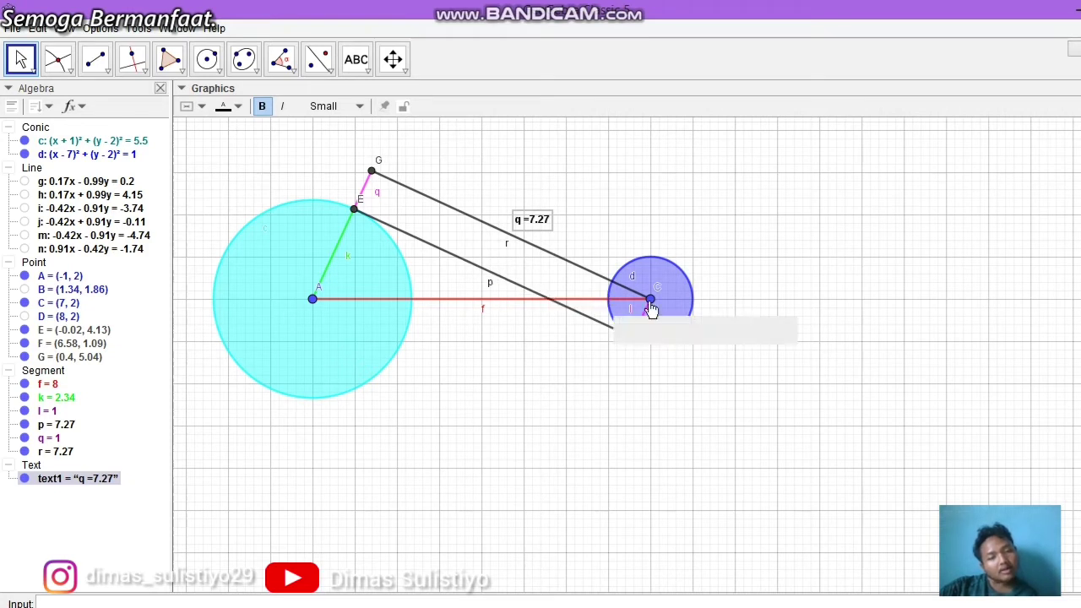
Add a text "GSP =" followed by the linked length of segment p, placed just above that segment.
{"action": "left_click", "coordinate": [492, 275]}
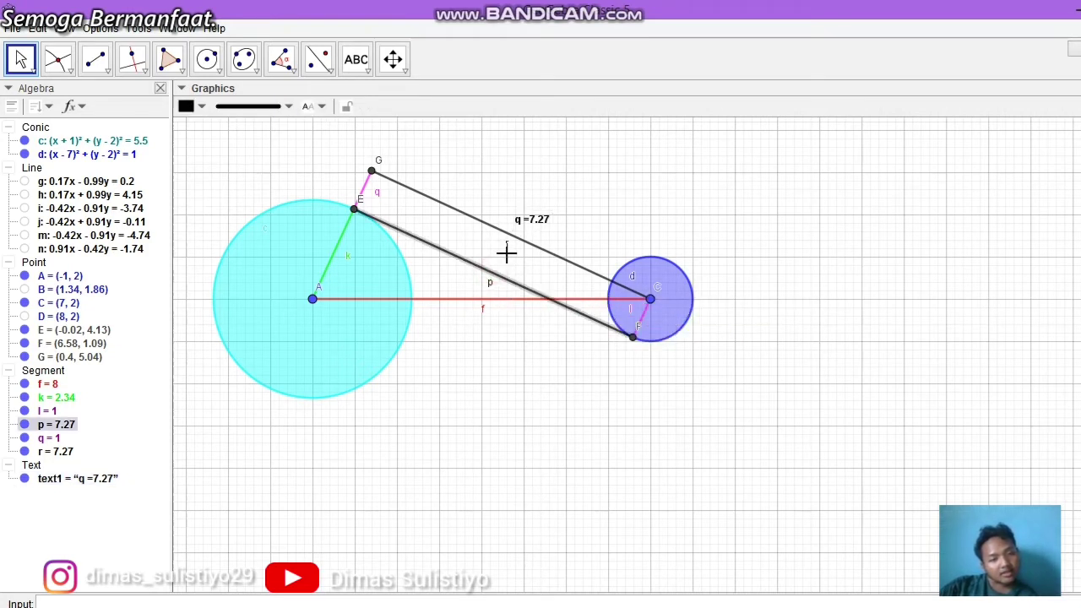
{"action": "left_click", "coordinate": [356, 60]}
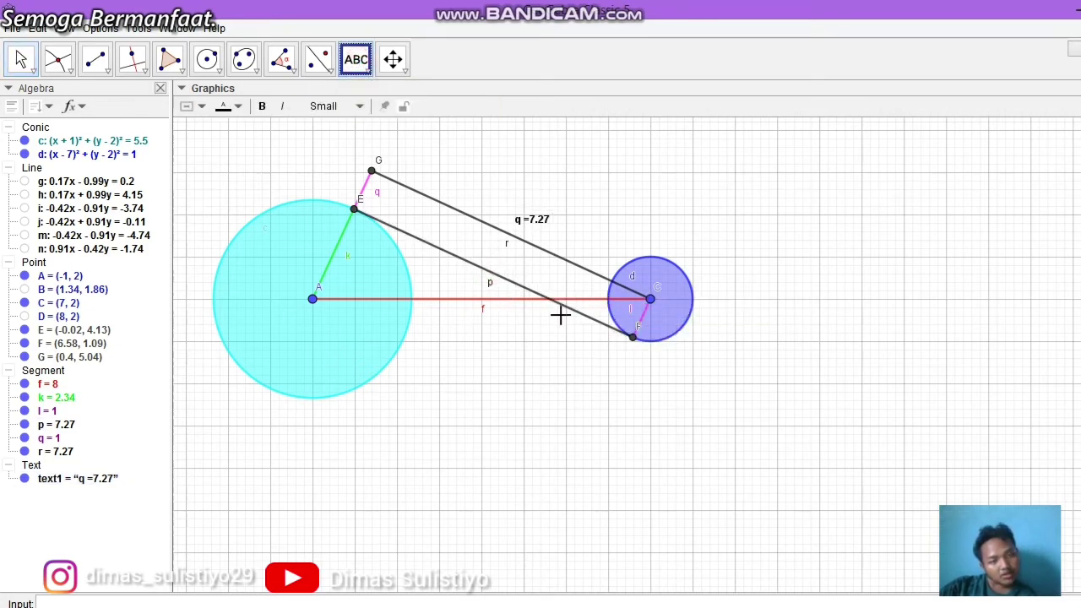
{"action": "left_click", "coordinate": [504, 269]}
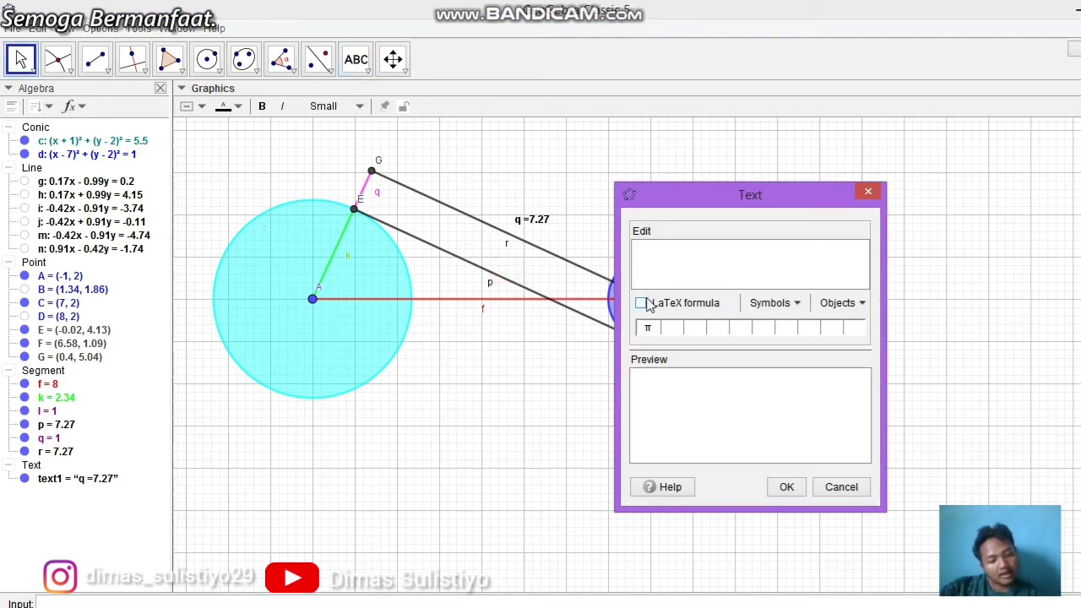
{"action": "type", "text": "GSP ="}
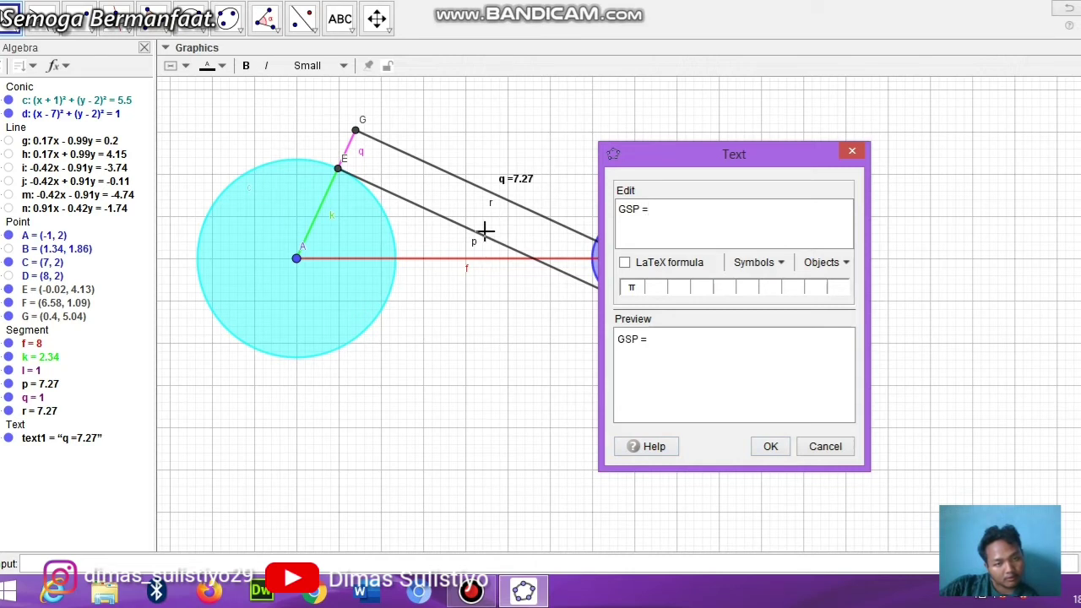
{"action": "left_click", "coordinate": [486, 236]}
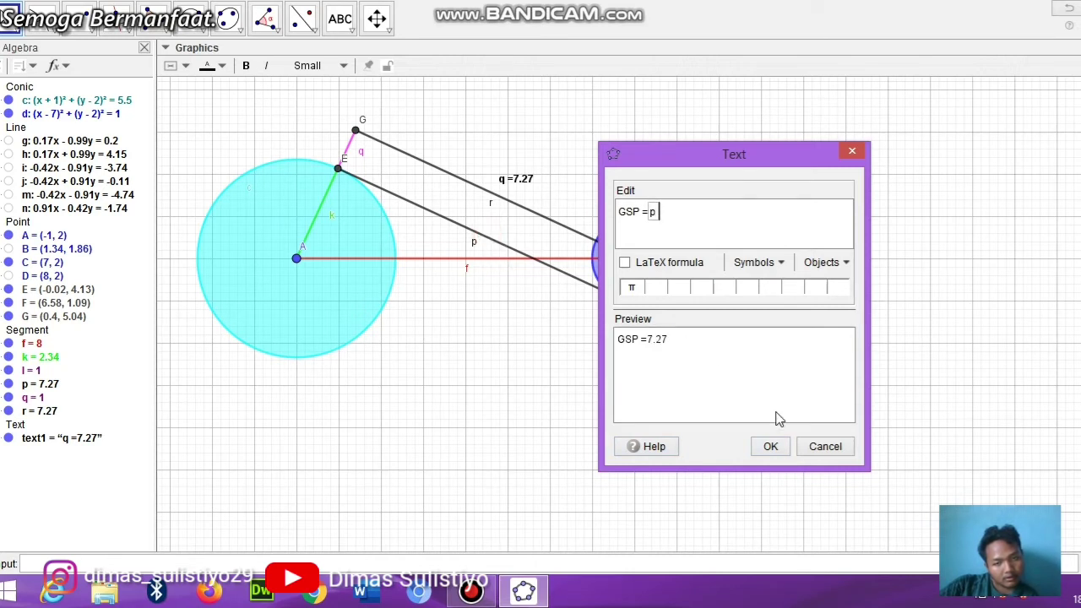
{"action": "left_click", "coordinate": [769, 448]}
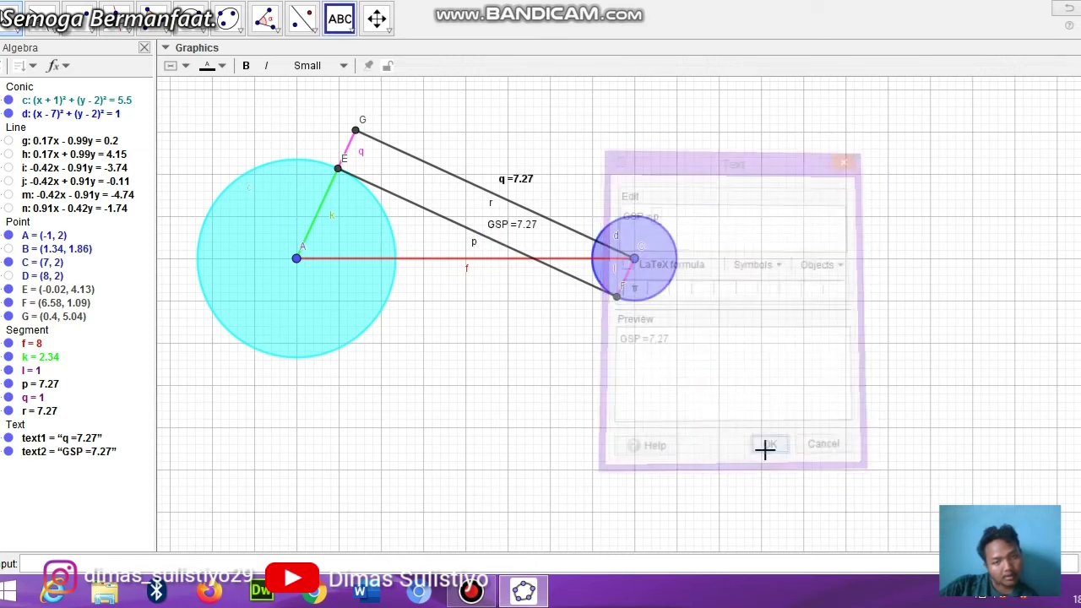
Make the "GSP =" length text bold and move it slightly closer to segment p.
{"action": "left_click", "coordinate": [526, 236]}
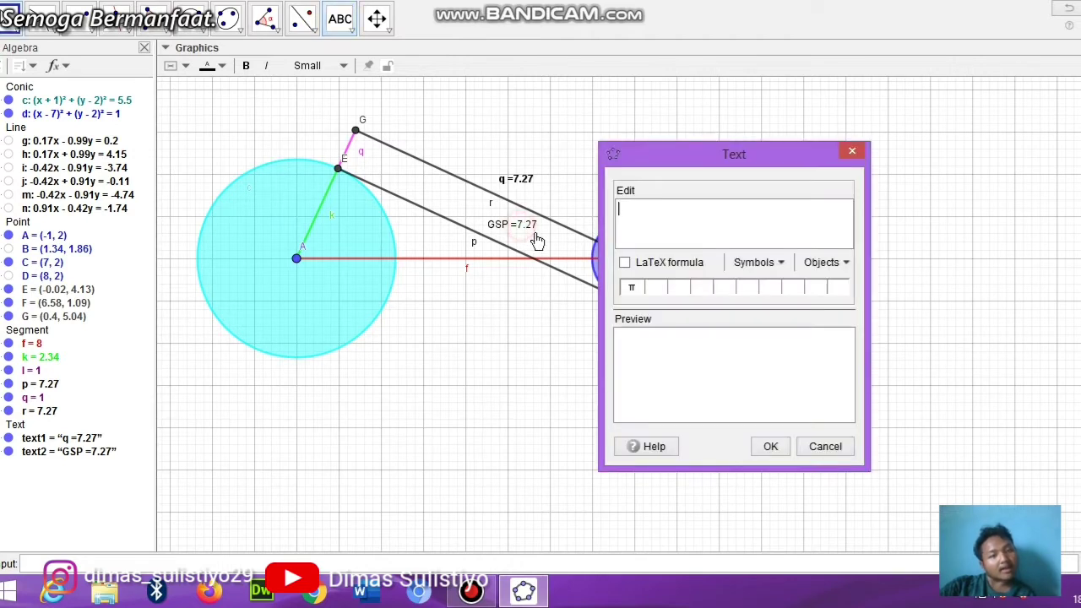
{"action": "left_click", "coordinate": [796, 192]}
{"action": "left_click", "coordinate": [439, 268]}
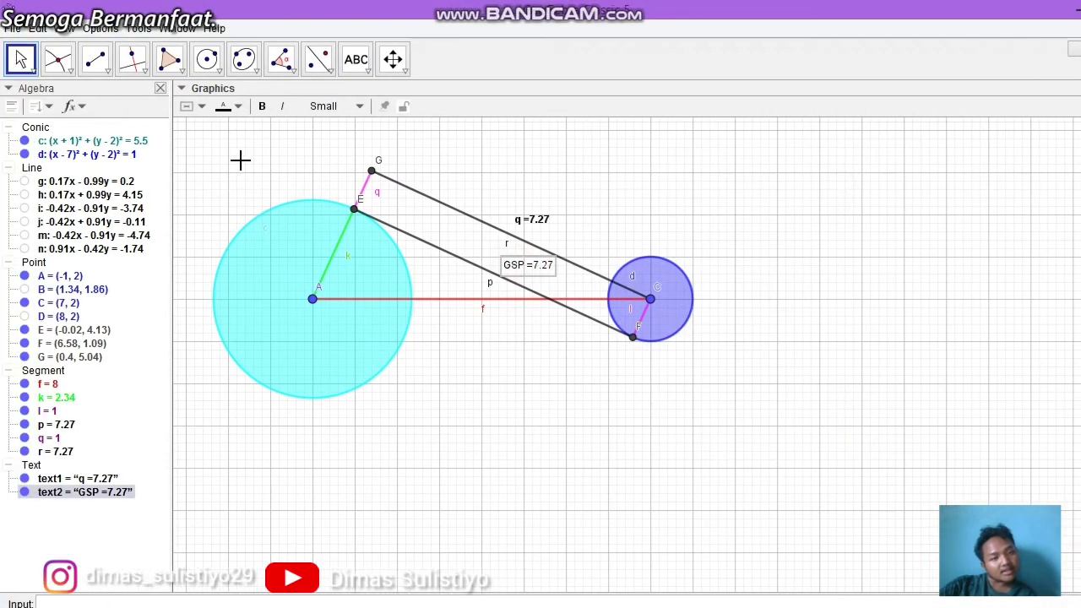
{"action": "left_click", "coordinate": [262, 106]}
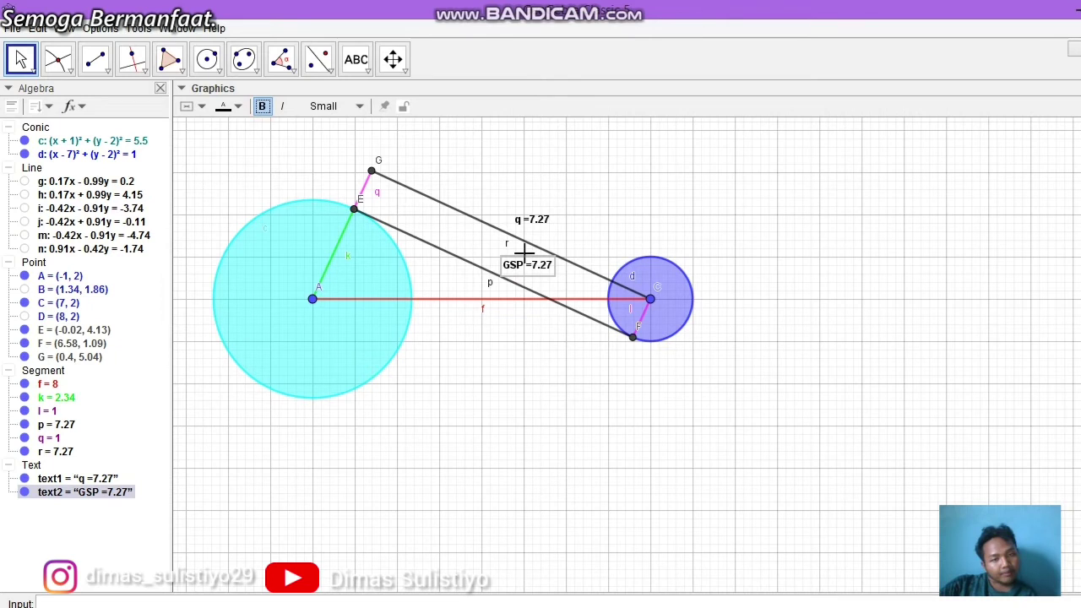
{"action": "left_click_drag", "start_coordinate": [542, 271], "coordinate": [535, 273]}
{"action": "left_click", "coordinate": [578, 230]}
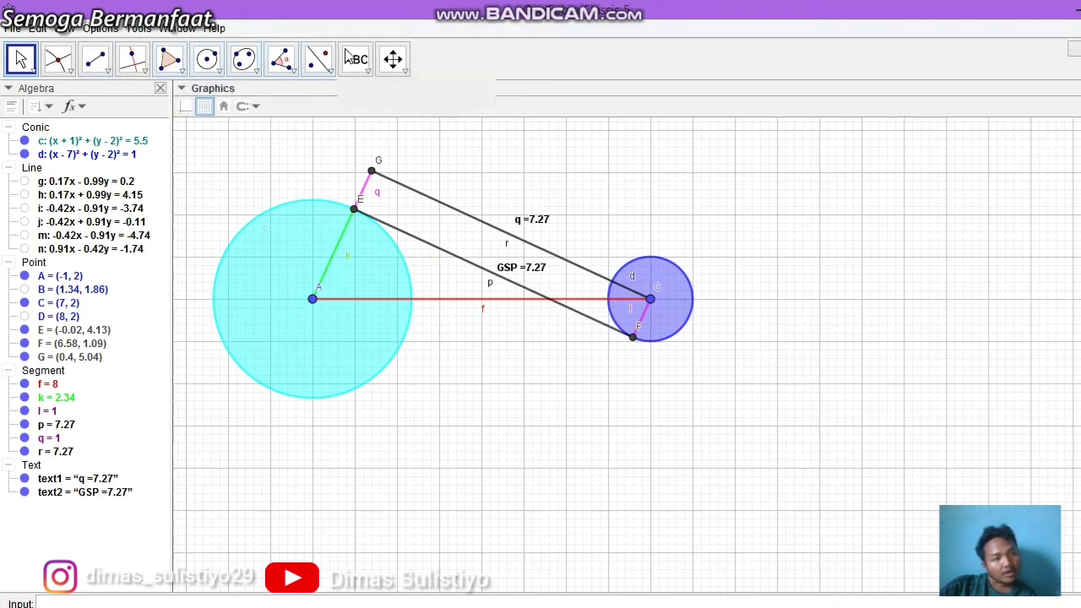
Add a text "d =" followed by the linked length of segment f, placed just below that segment.
{"action": "left_click", "coordinate": [369, 72]}
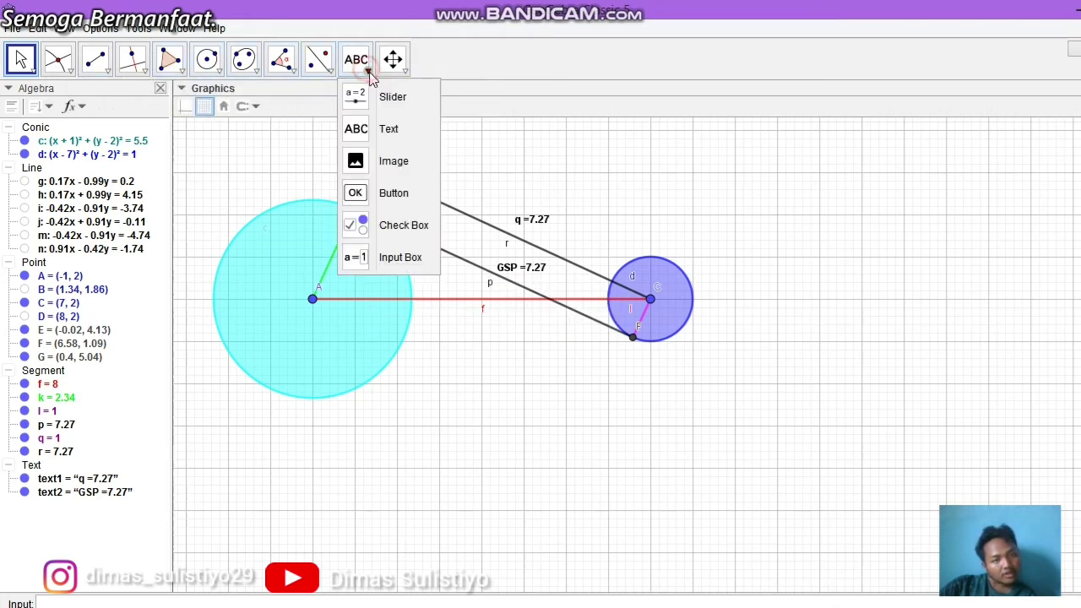
{"action": "left_click", "coordinate": [378, 129]}
{"action": "left_click", "coordinate": [518, 320]}
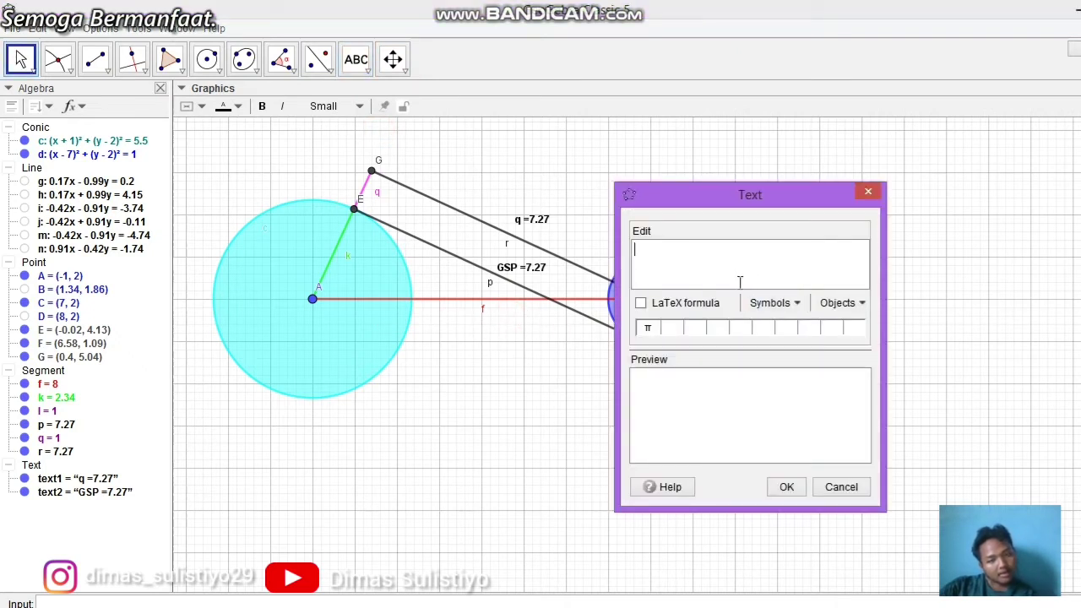
{"action": "type", "text": "d ="}
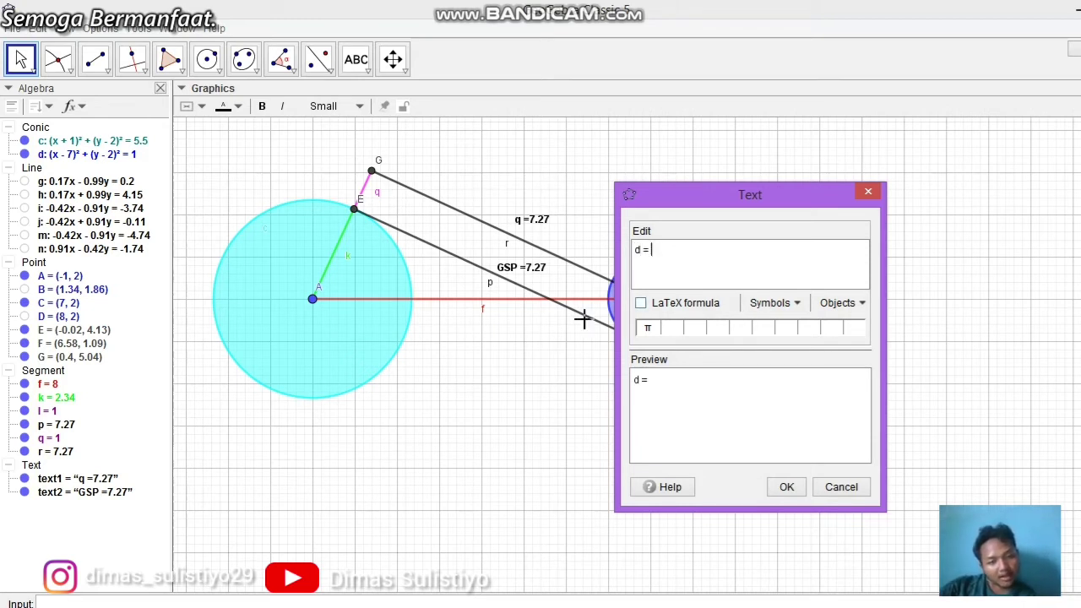
{"action": "left_click", "coordinate": [518, 299]}
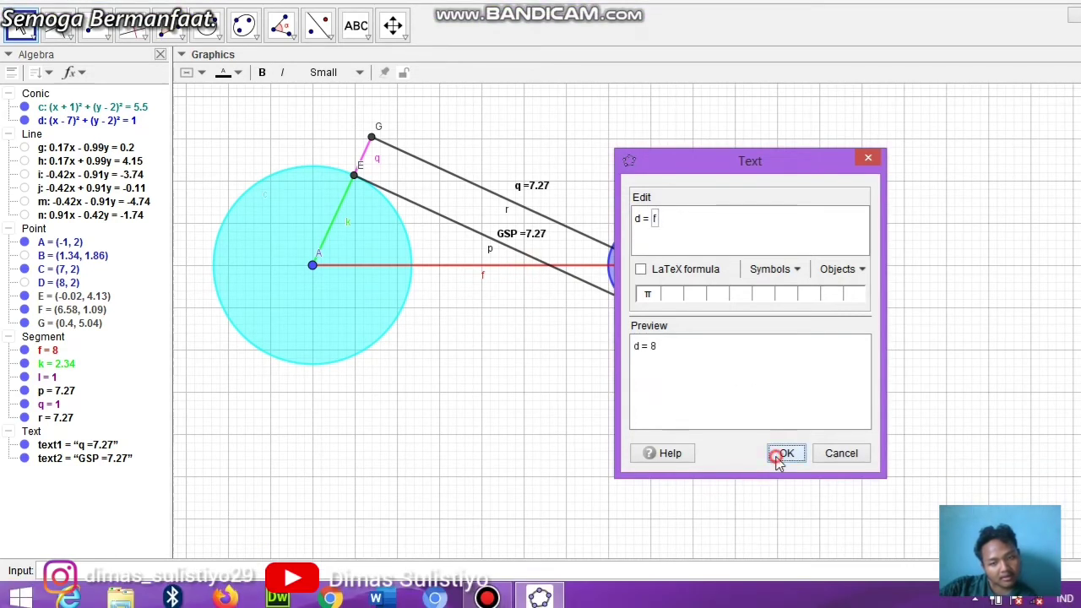
{"action": "left_click", "coordinate": [787, 487]}
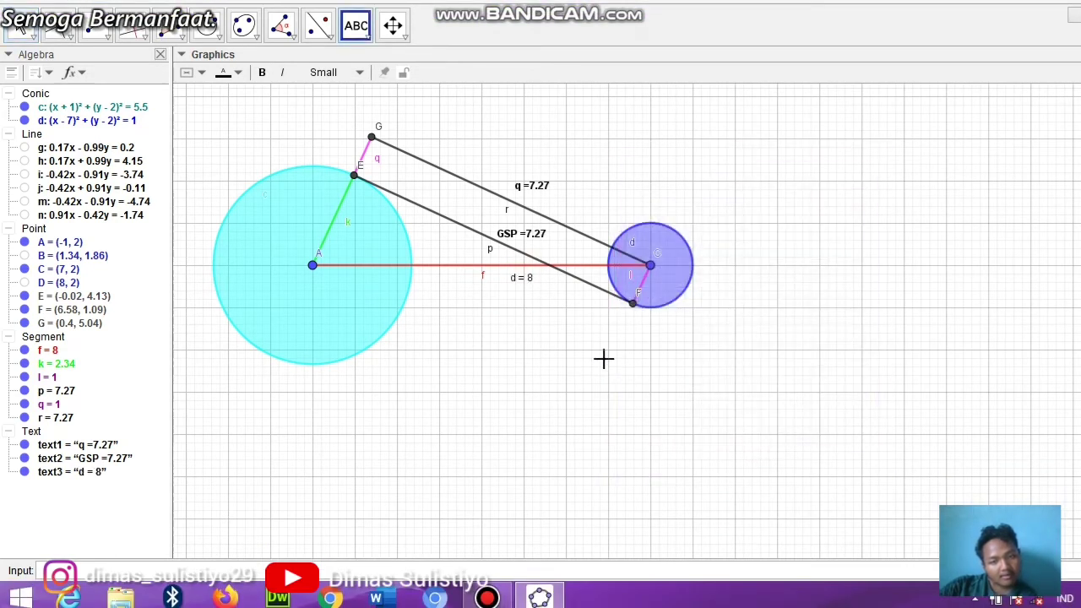
Make the "d =" length text below segment f bold.
{"action": "left_click", "coordinate": [519, 280]}
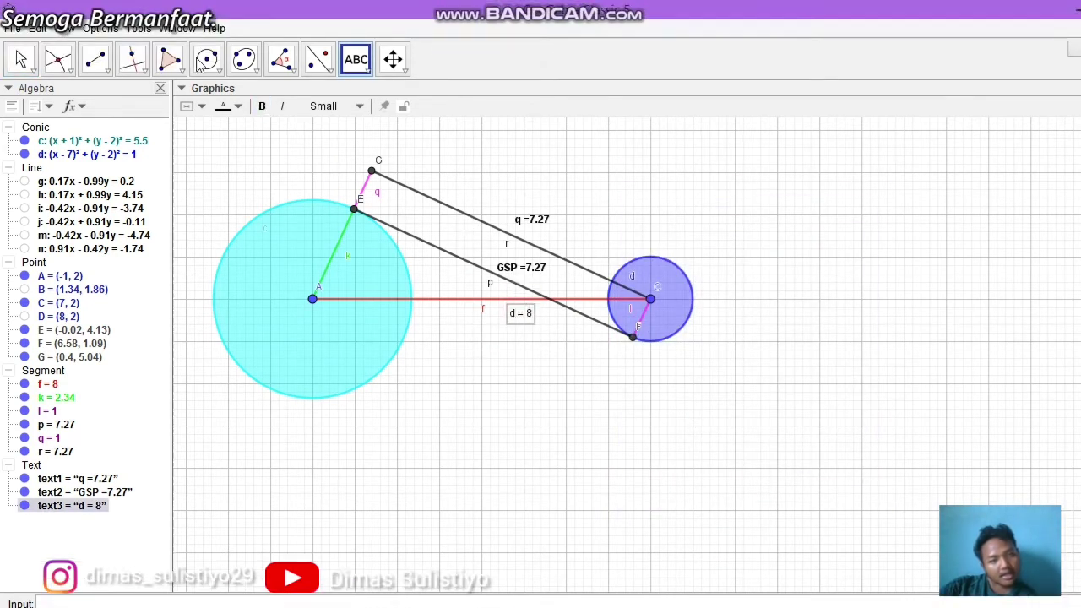
{"action": "left_click", "coordinate": [262, 105]}
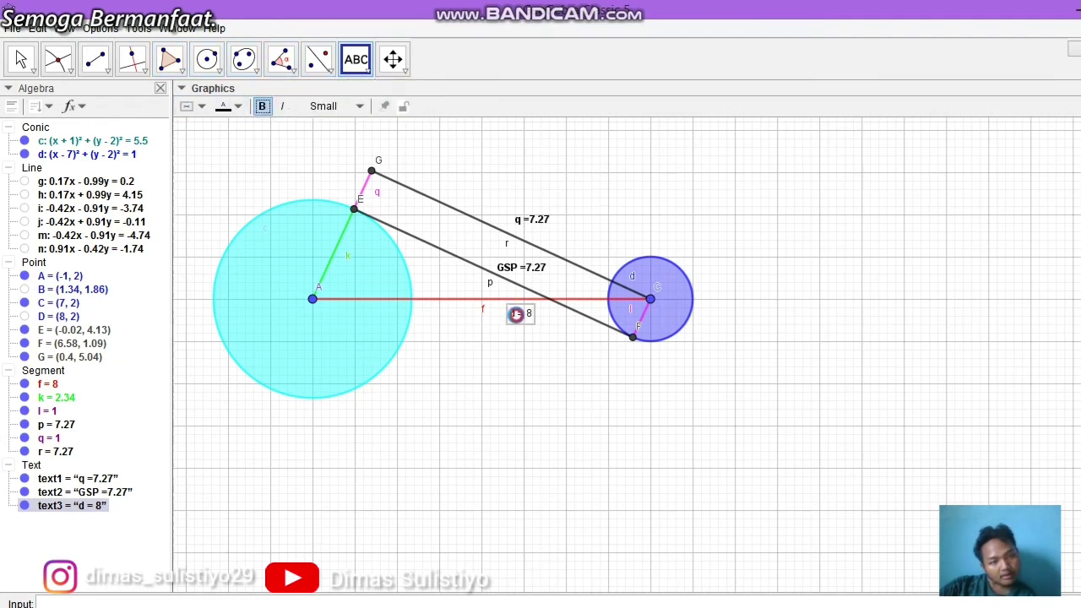
{"action": "left_click", "coordinate": [519, 320]}
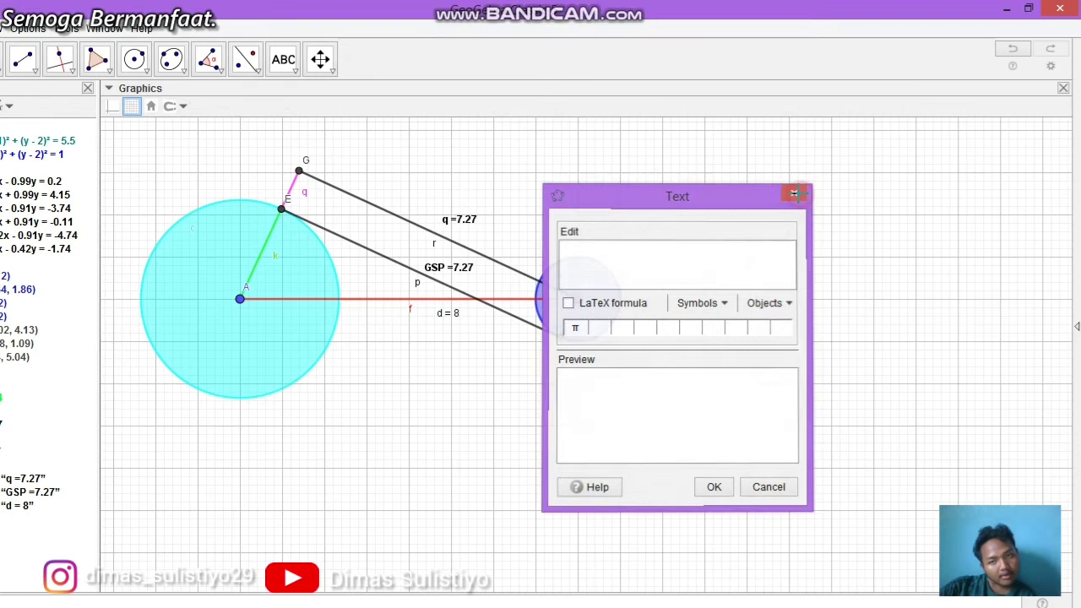
{"action": "left_click", "coordinate": [796, 193]}
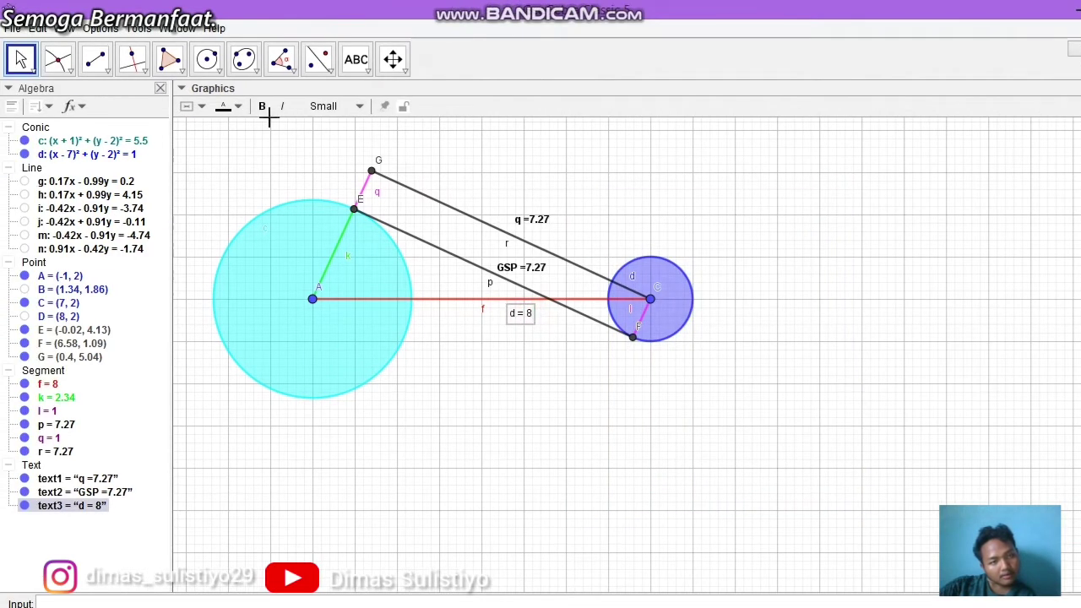
{"action": "left_click", "coordinate": [262, 107]}
{"action": "left_click", "coordinate": [544, 381]}
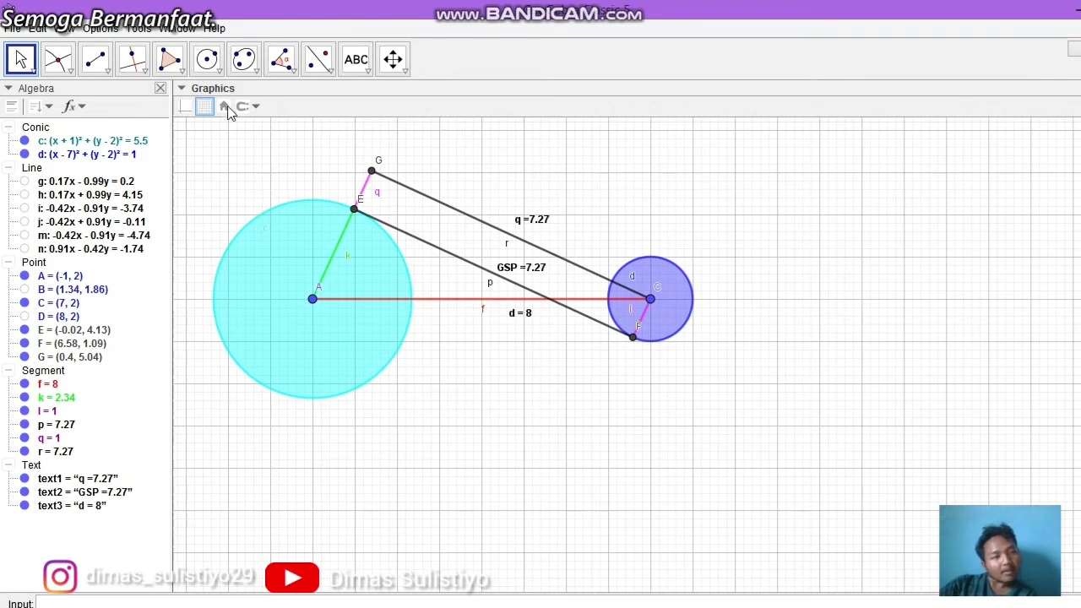
Add a text "r_1 =" followed by the linked length of radius segment k inside the large circle.
{"action": "left_click", "coordinate": [356, 59]}
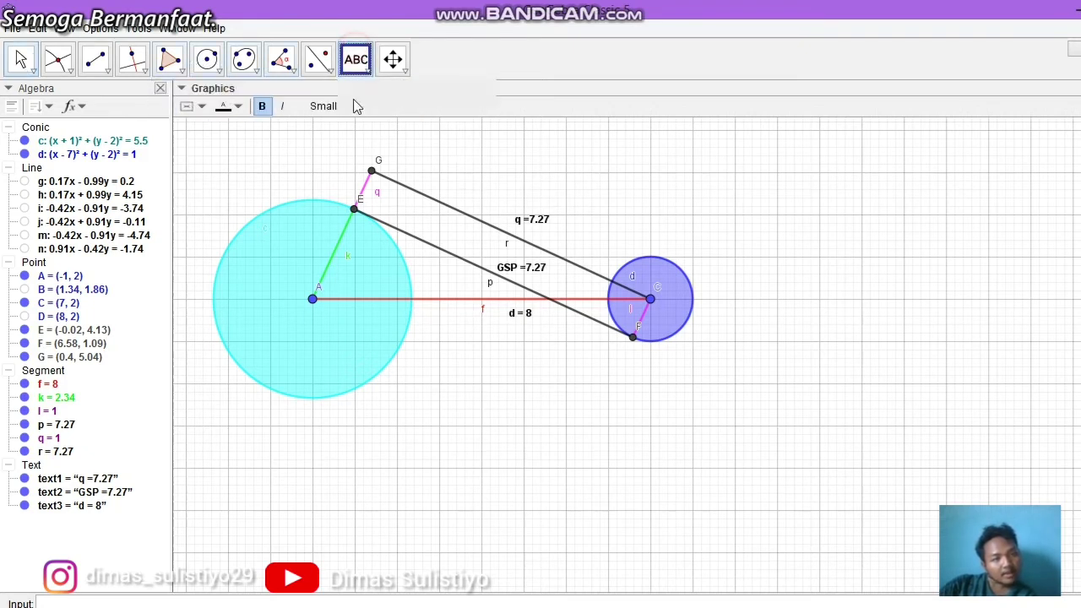
{"action": "left_click", "coordinate": [305, 254]}
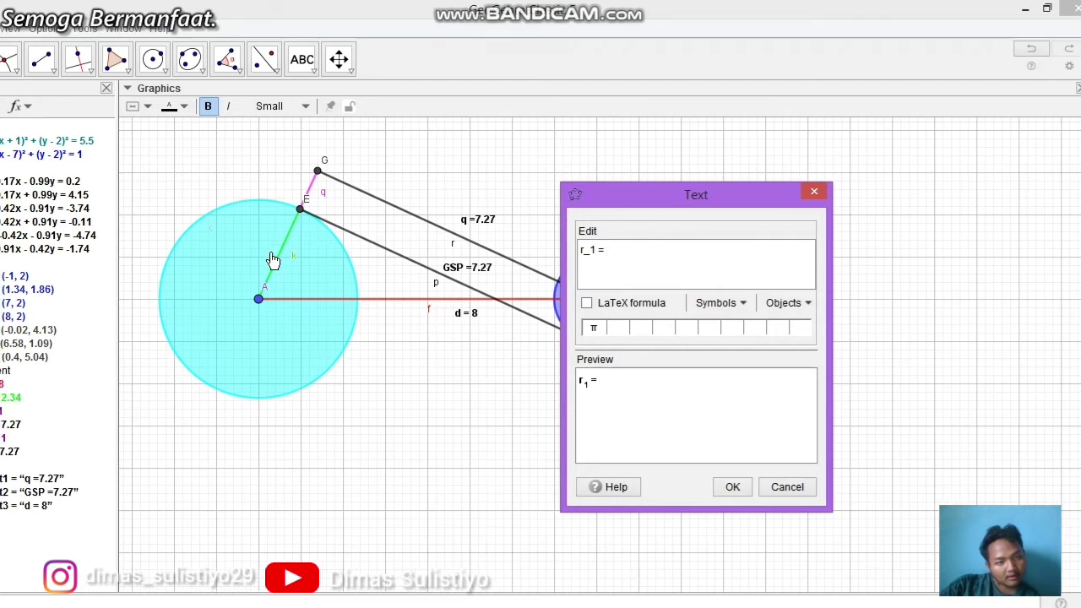
{"action": "left_click", "coordinate": [283, 258]}
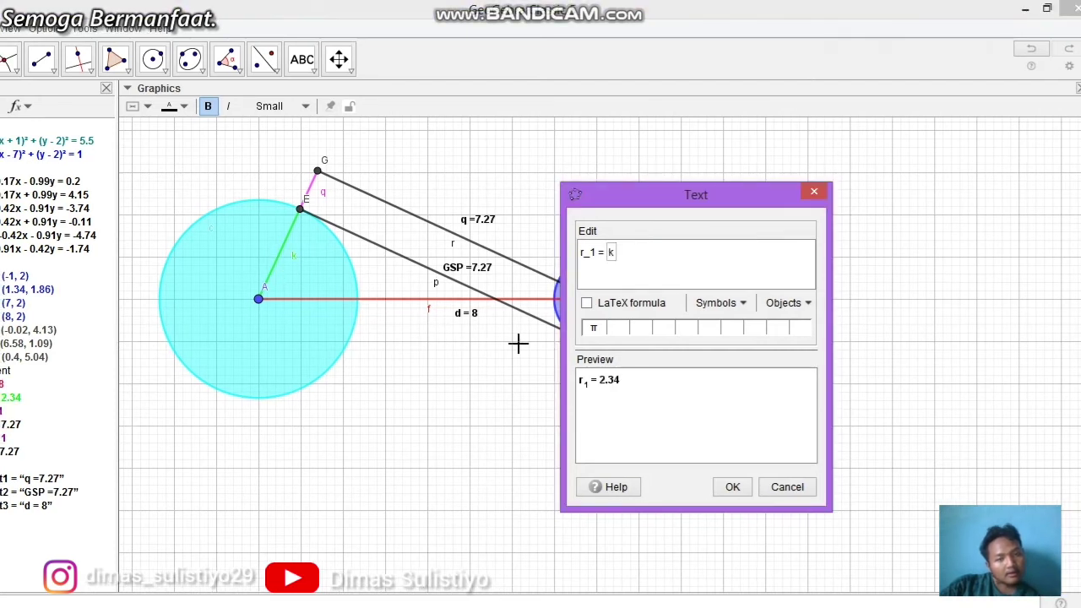
{"action": "left_click", "coordinate": [726, 480]}
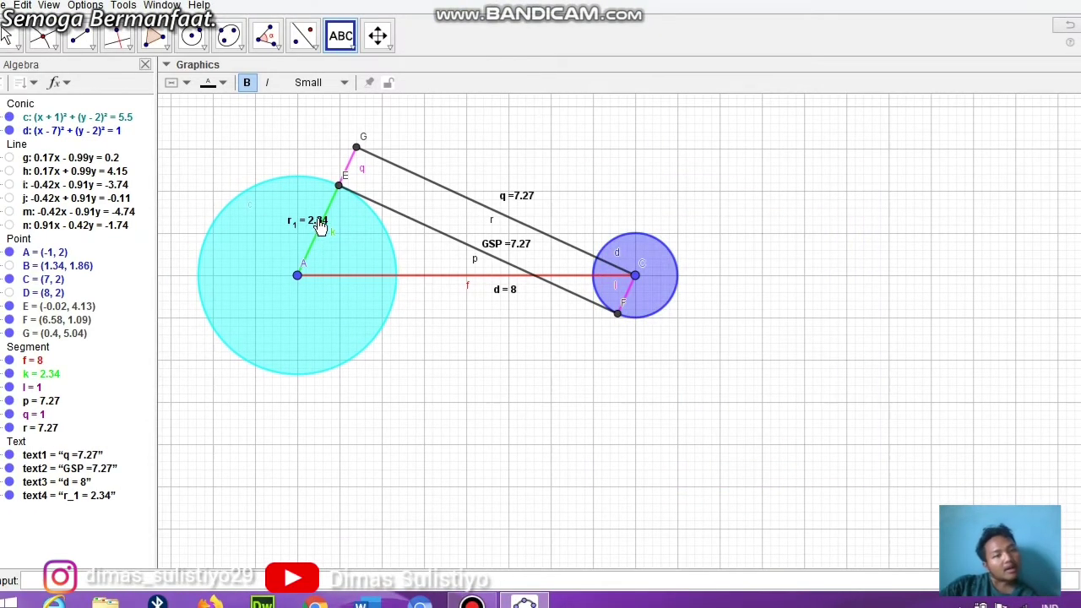
Move the "r_1 =" text off segment k so it sits beside the large circle's radius.
{"action": "left_click", "coordinate": [283, 231]}
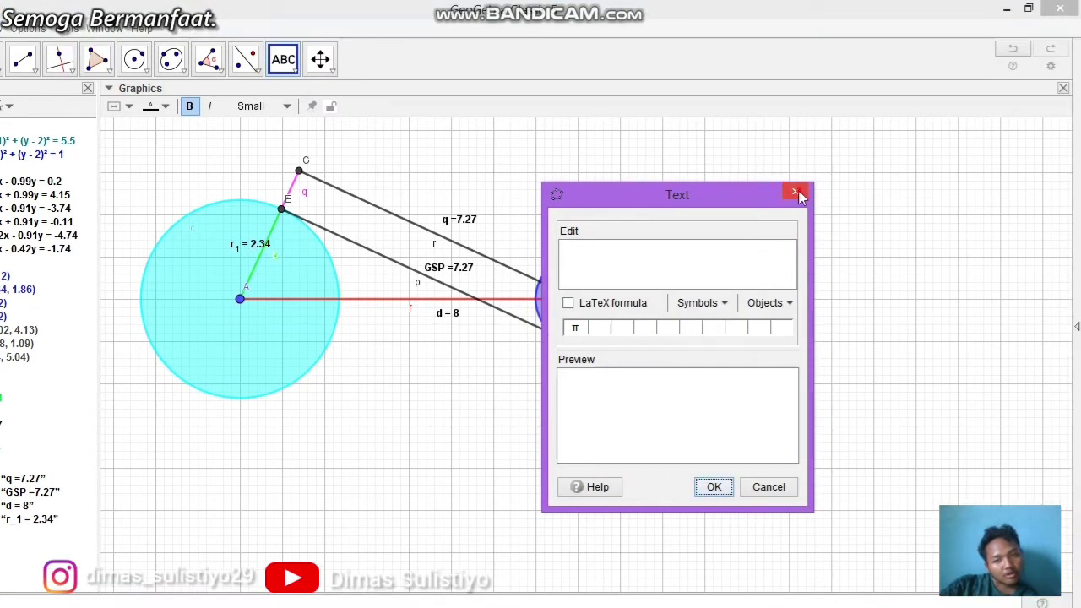
{"action": "left_click", "coordinate": [798, 194]}
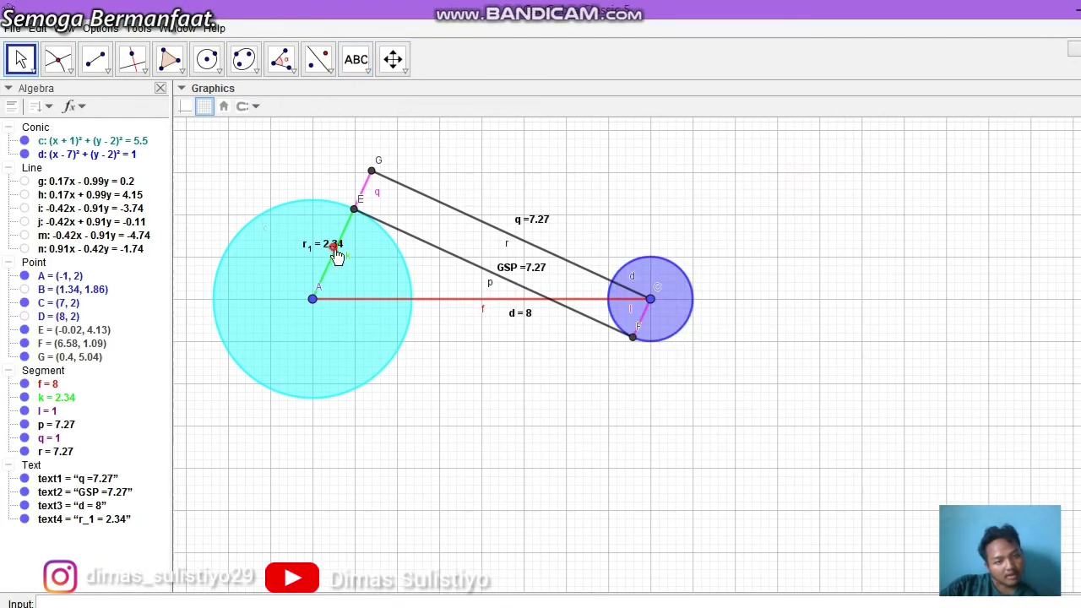
{"action": "left_click_drag", "start_coordinate": [336, 256], "coordinate": [313, 253]}
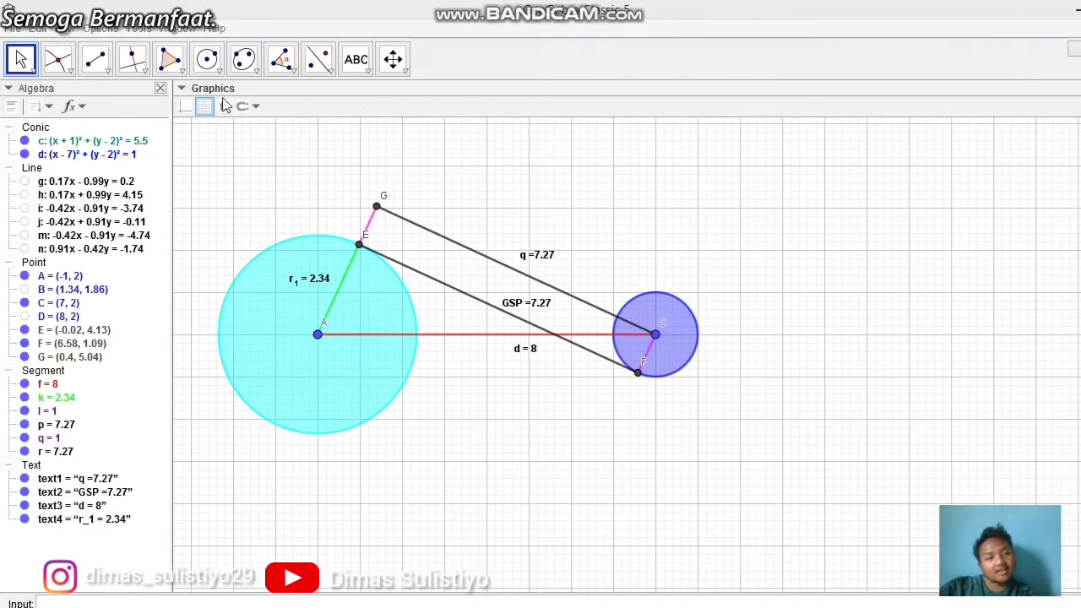
Add a text "r_2 =" followed by the linked length of radius segment l inside the small circle.
{"action": "left_click", "coordinate": [356, 66]}
{"action": "left_click", "coordinate": [378, 129]}
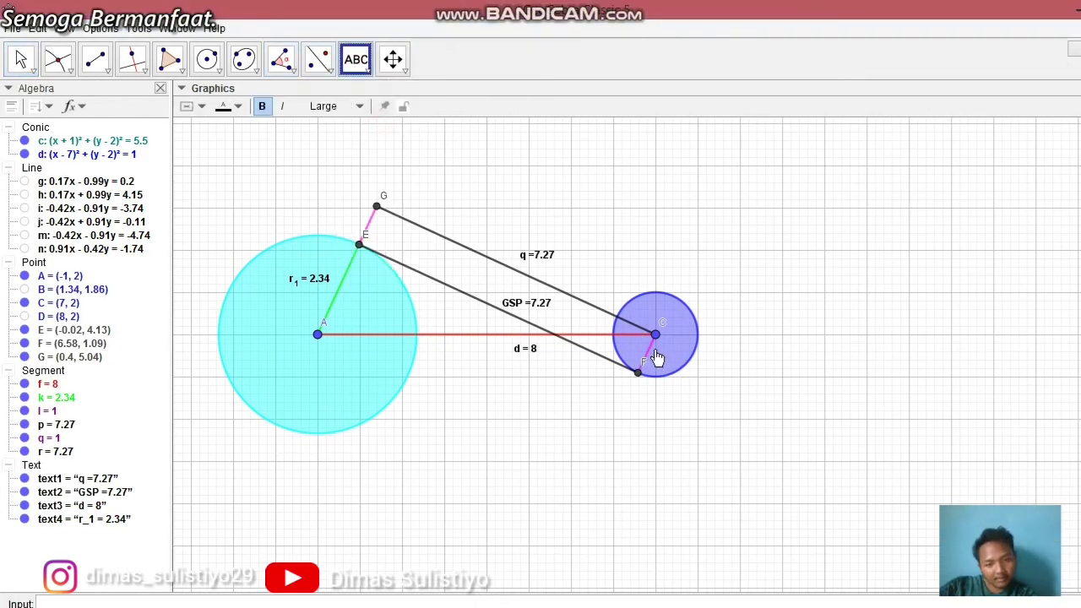
{"action": "left_click", "coordinate": [653, 340]}
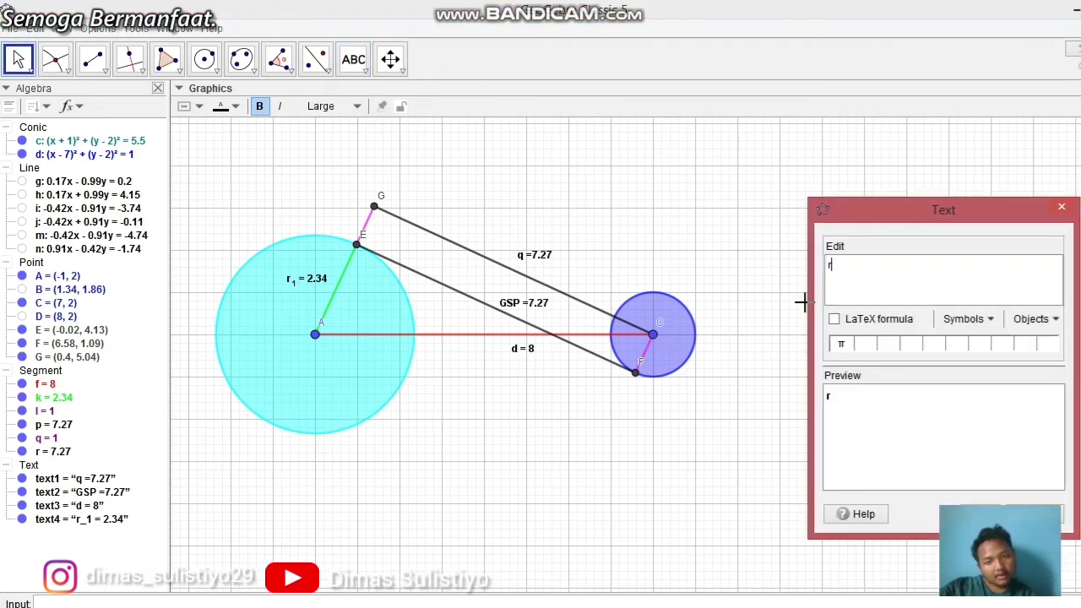
{"action": "type", "text": "r_2 ="}
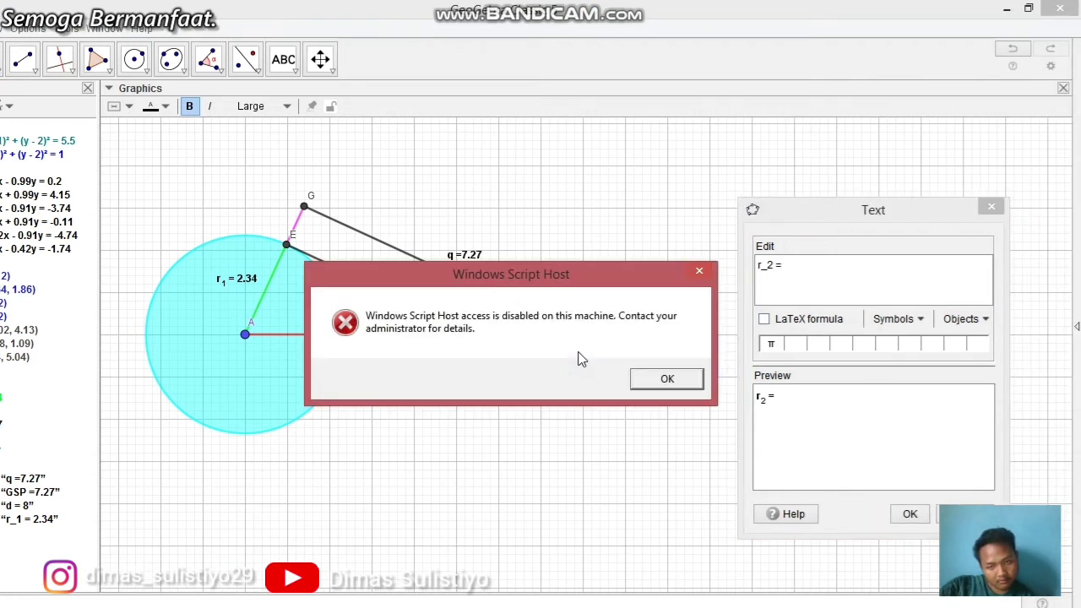
{"action": "left_click", "coordinate": [698, 277]}
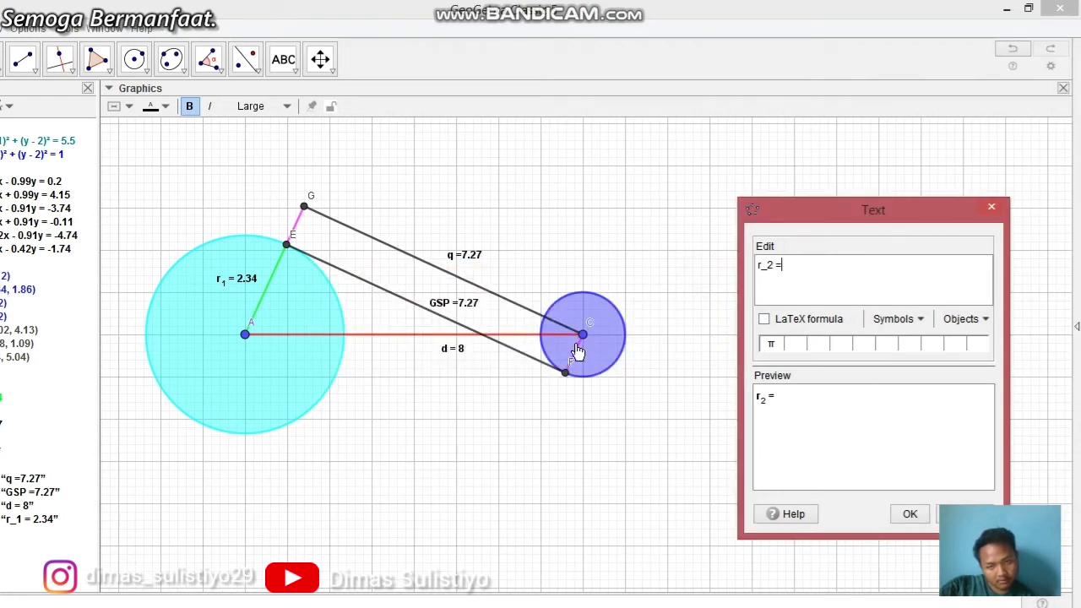
{"action": "type", "text": "1"}
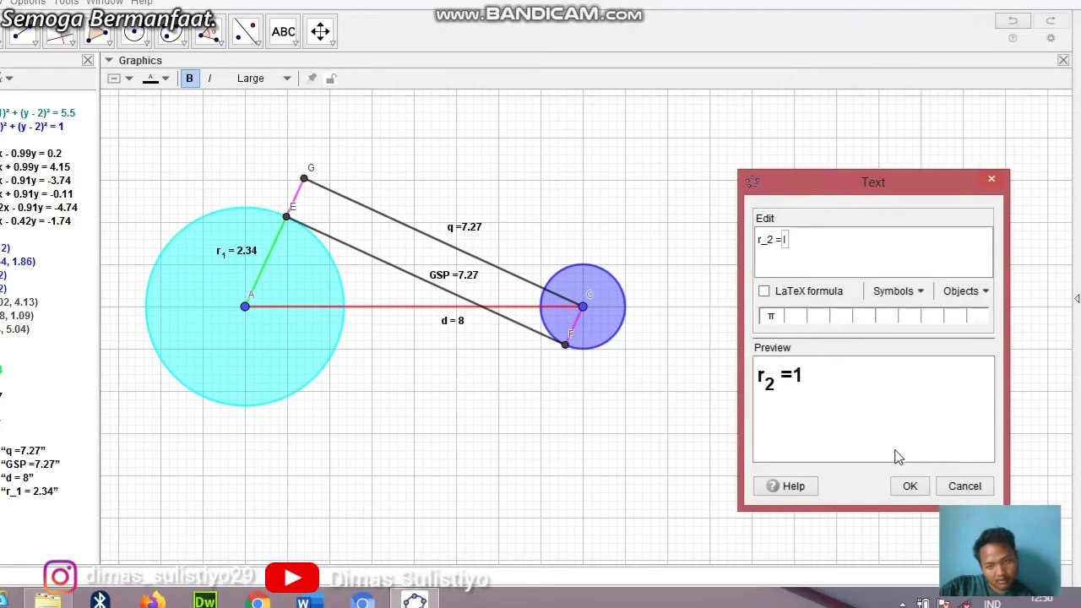
{"action": "left_click", "coordinate": [909, 476]}
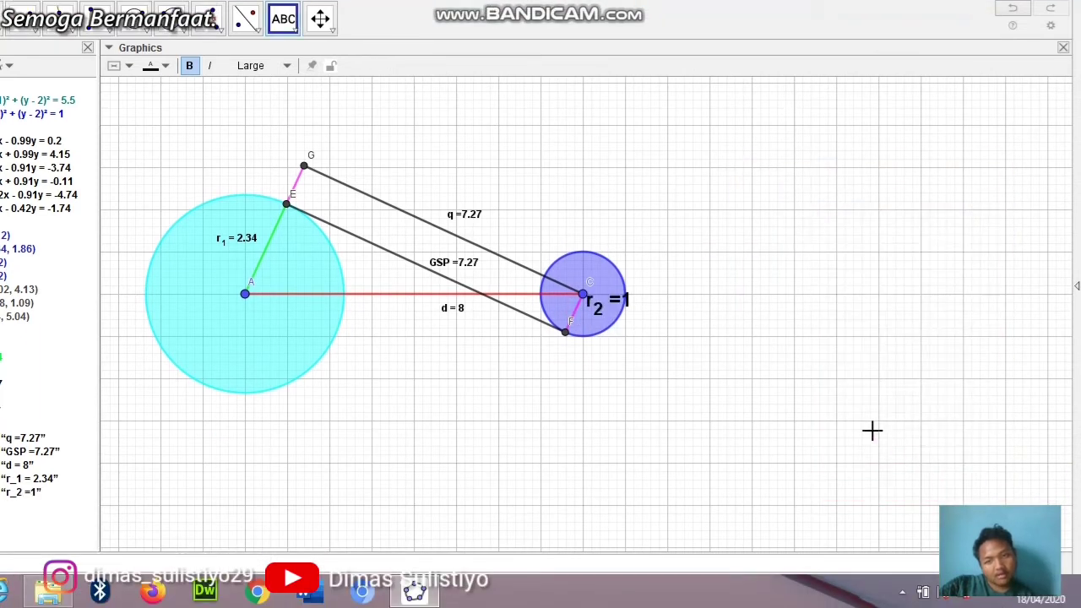
Set the font size of the "r_2 =" text in the small circle to Small.
{"action": "left_click", "coordinate": [623, 308]}
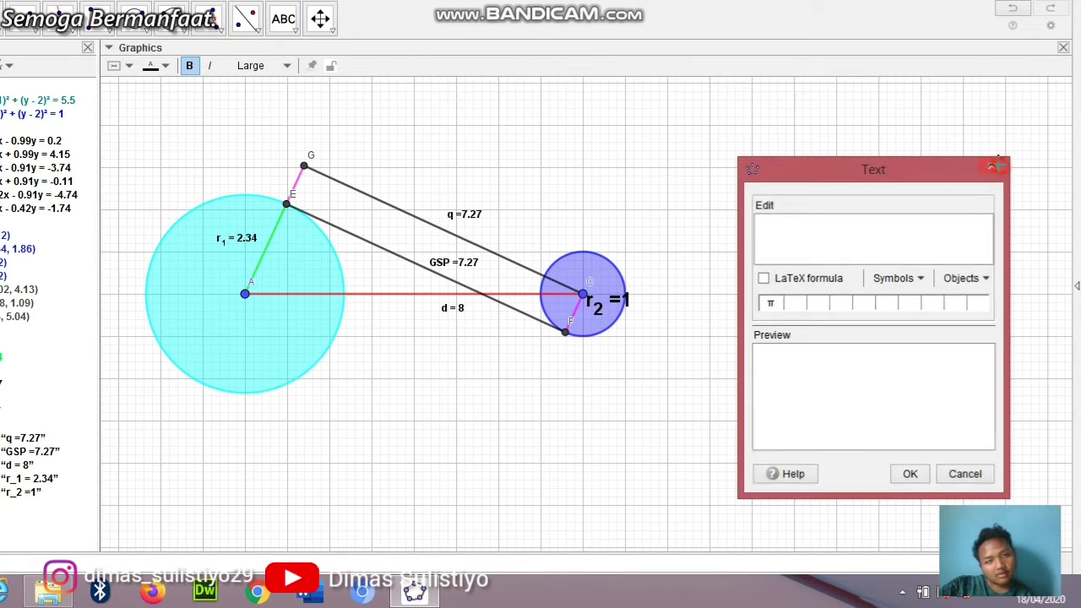
{"action": "left_click", "coordinate": [992, 167]}
{"action": "left_click", "coordinate": [630, 316]}
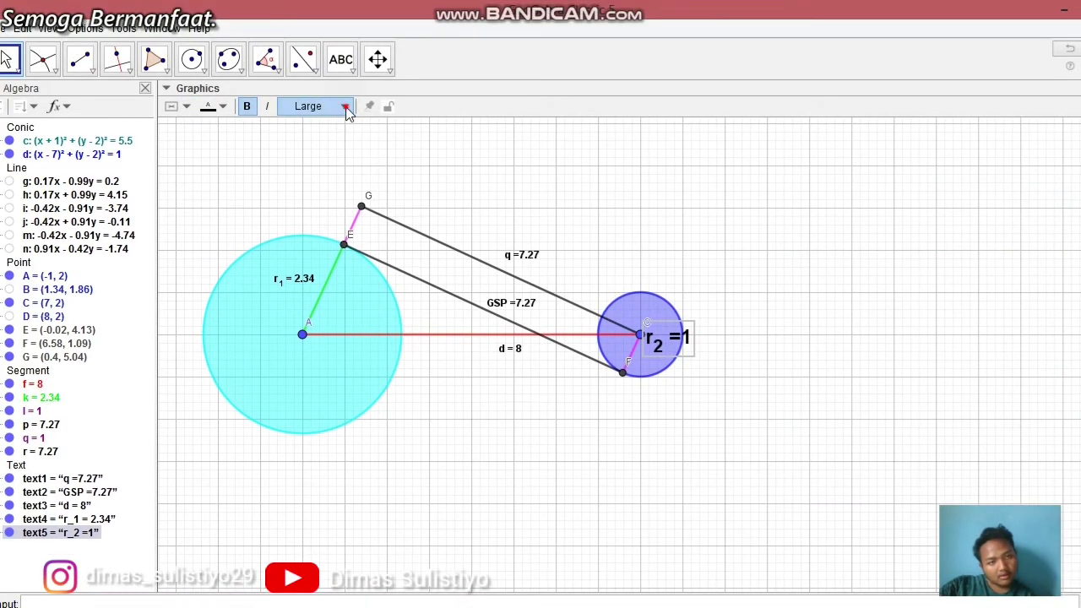
{"action": "left_click", "coordinate": [347, 108]}
{"action": "left_click", "coordinate": [311, 166]}
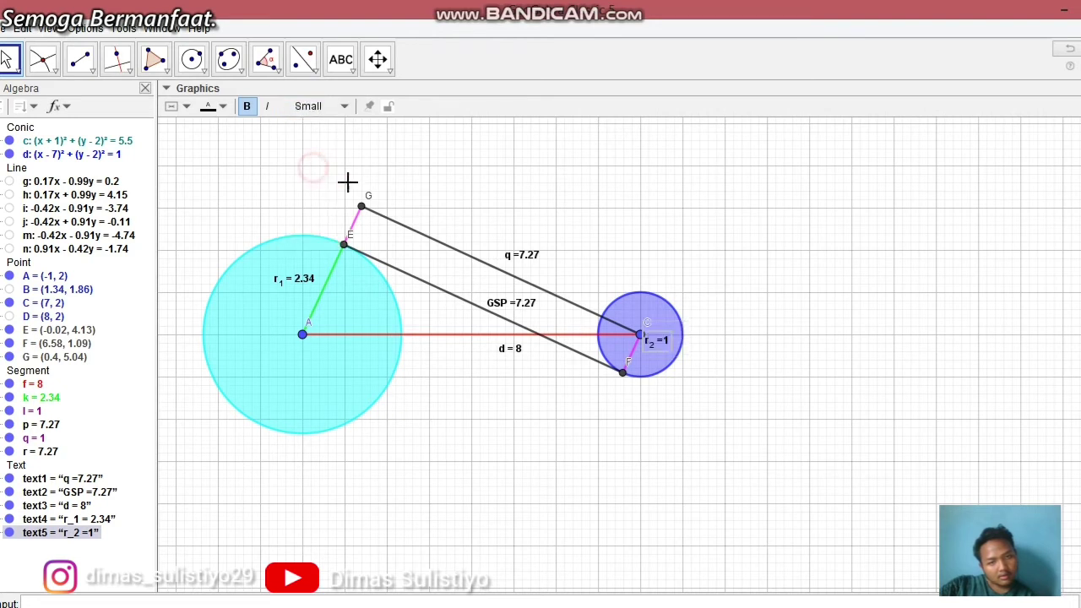
{"action": "left_click", "coordinate": [707, 309]}
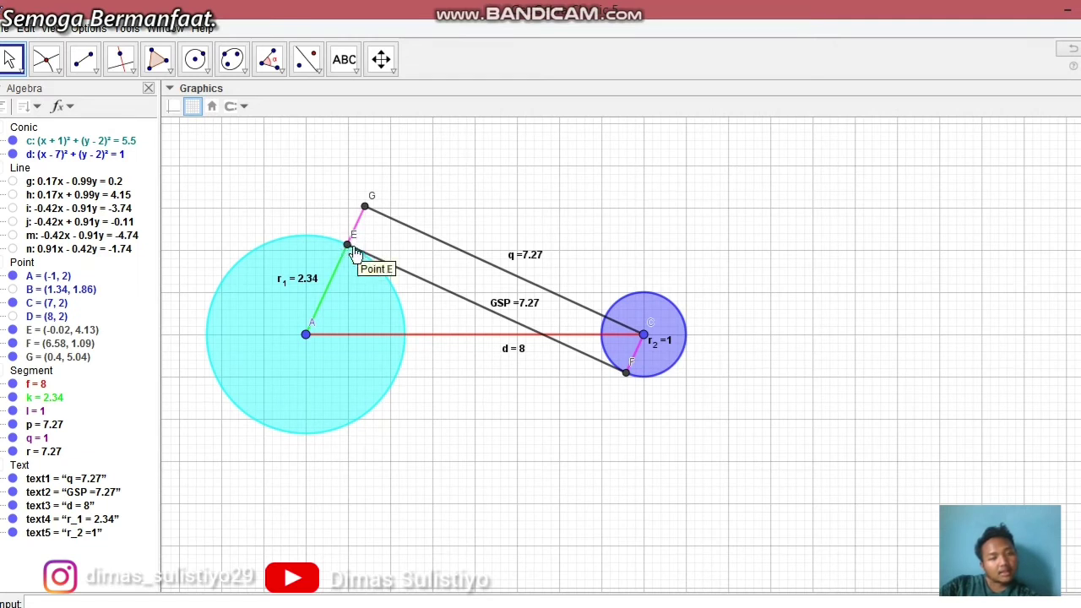
Add a text "s =" followed by the linked length of segment q and place it beside the segment between E and G.
{"action": "left_click", "coordinate": [343, 73]}
{"action": "left_click", "coordinate": [348, 68]}
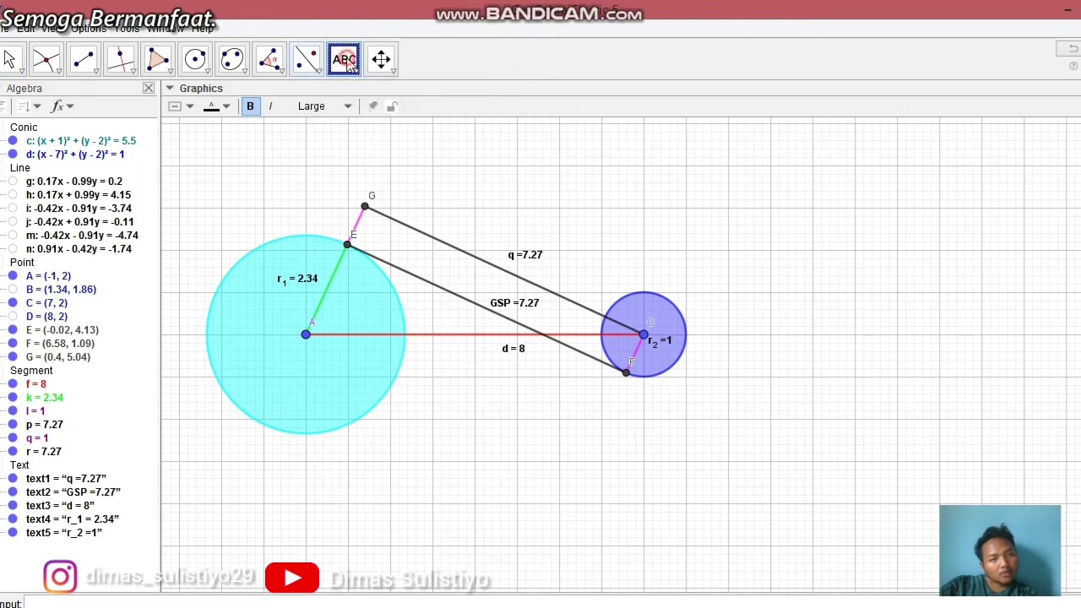
{"action": "left_click", "coordinate": [351, 69]}
{"action": "left_click", "coordinate": [361, 129]}
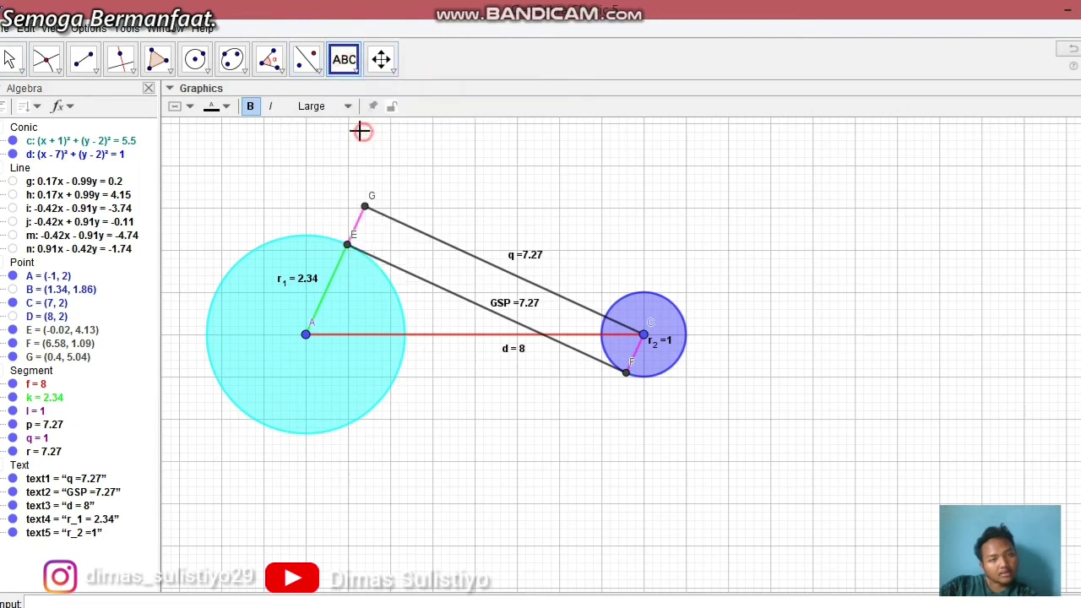
{"action": "left_click", "coordinate": [327, 211]}
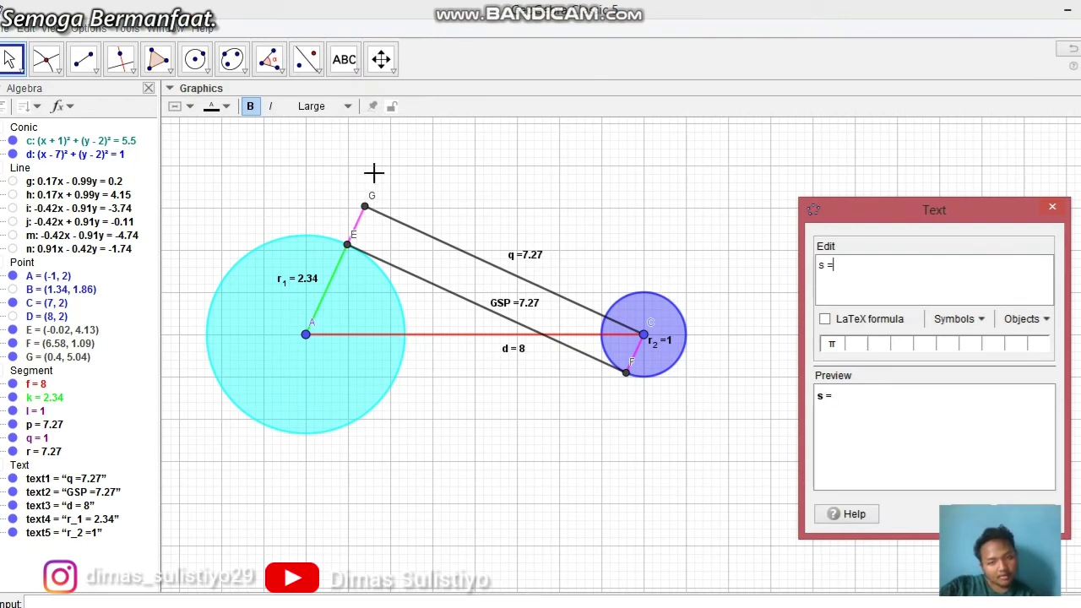
{"action": "left_click", "coordinate": [356, 225]}
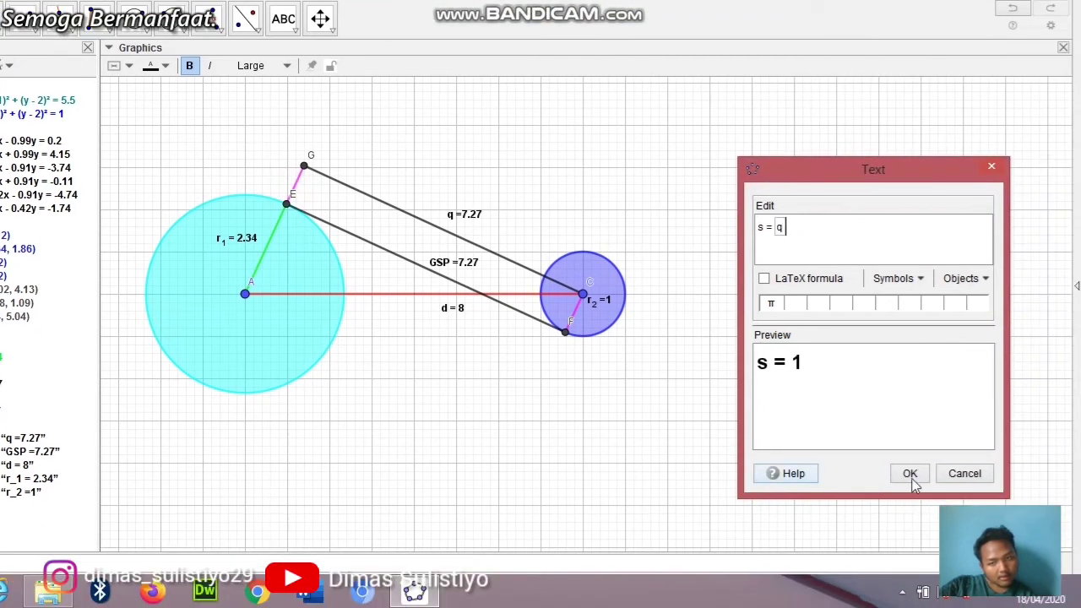
{"action": "left_click", "coordinate": [909, 474]}
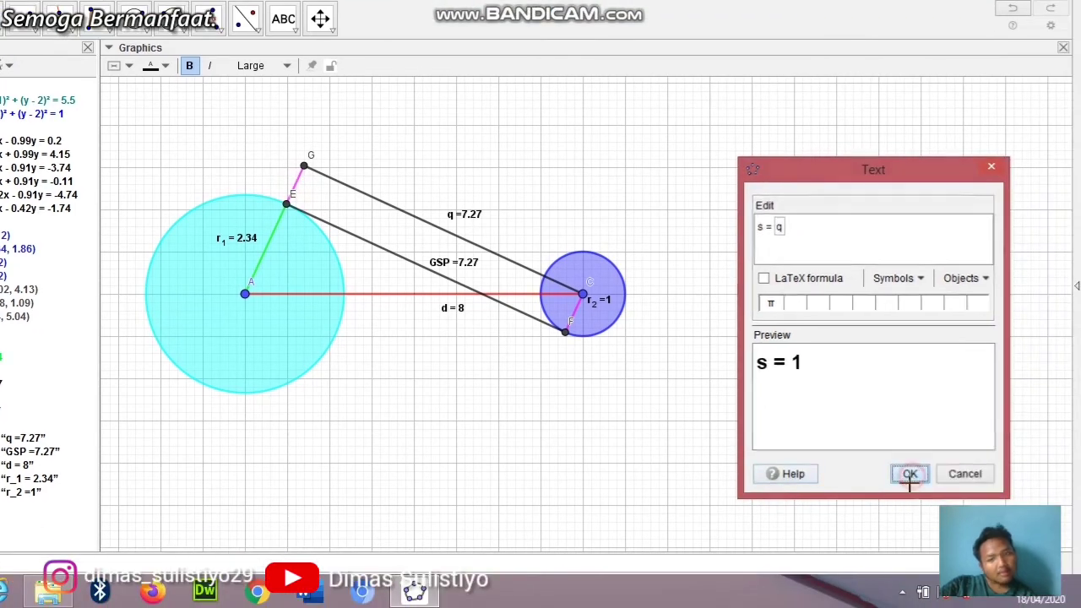
{"action": "left_click_drag", "start_coordinate": [300, 193], "coordinate": [287, 196]}
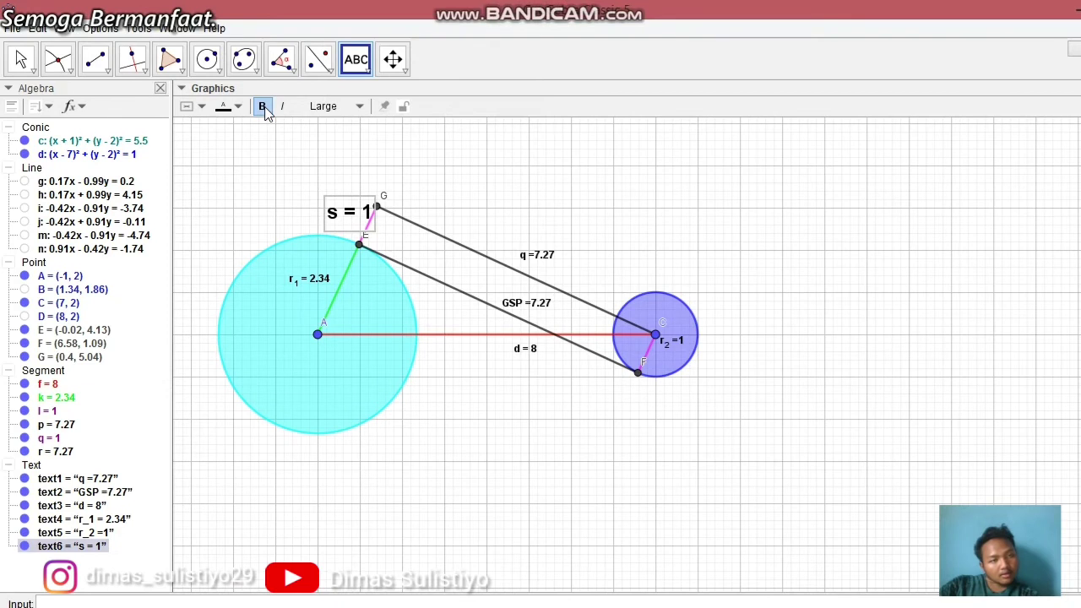
Set the font size of the "s =" text beside segment EG to Small.
{"action": "left_click", "coordinate": [336, 108]}
{"action": "left_click", "coordinate": [329, 166]}
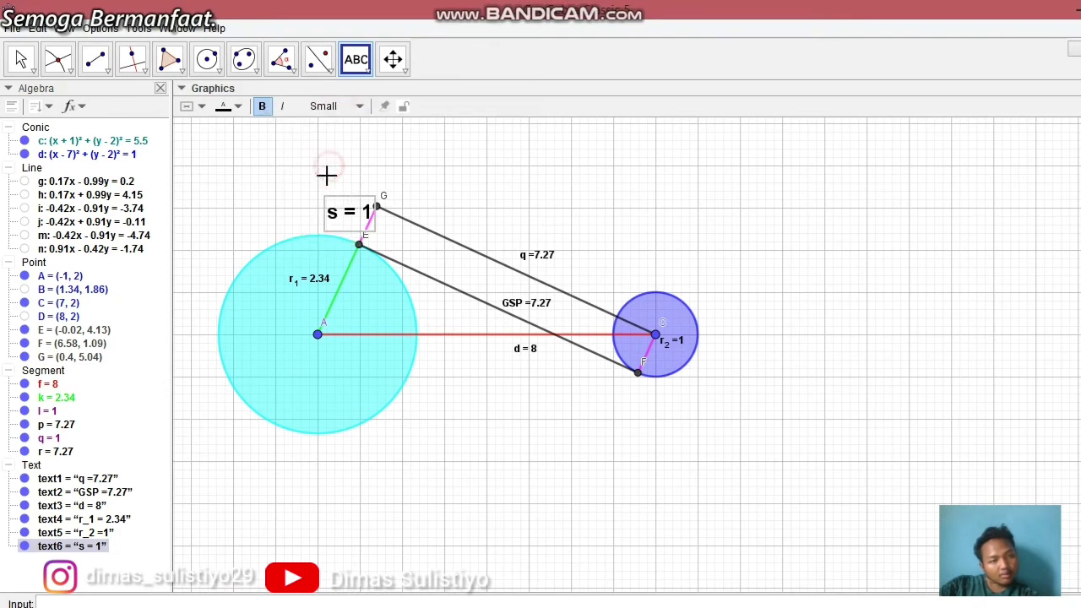
{"action": "left_click", "coordinate": [326, 109]}
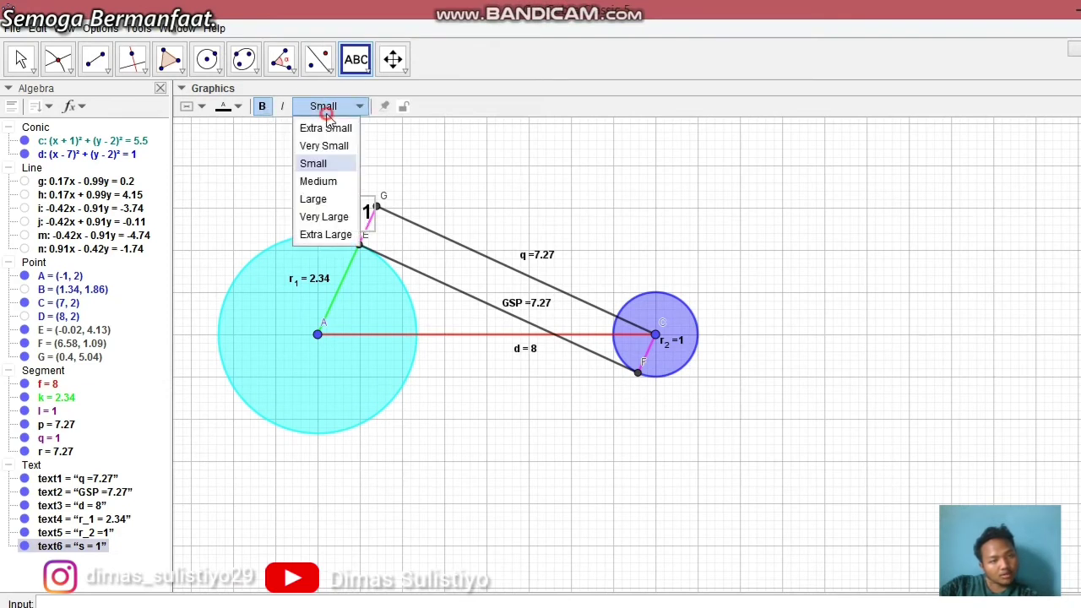
{"action": "left_click", "coordinate": [326, 163]}
{"action": "left_click", "coordinate": [338, 209]}
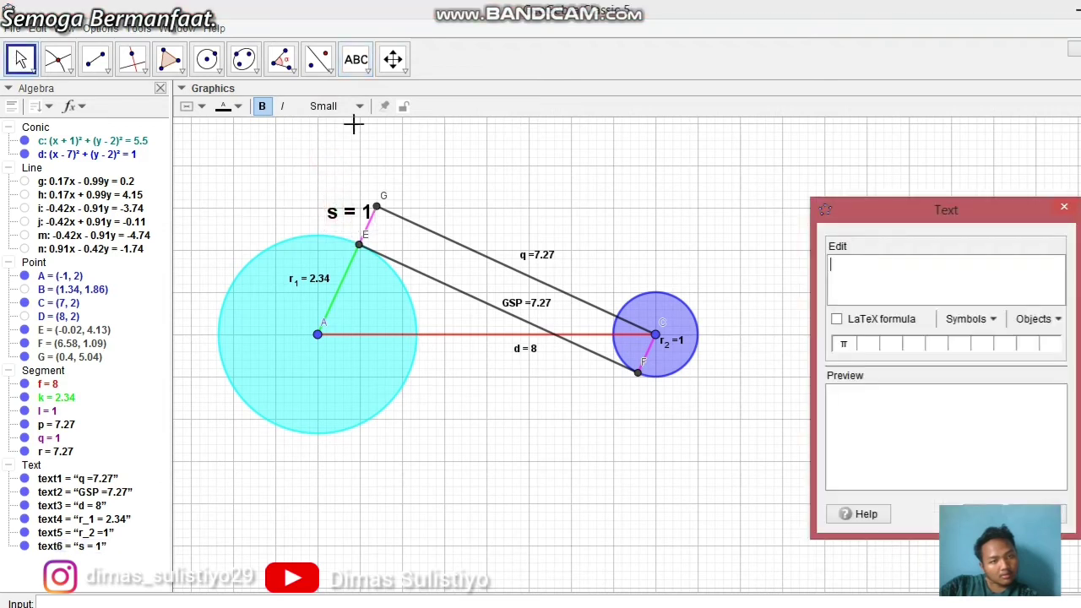
{"action": "left_click", "coordinate": [990, 206]}
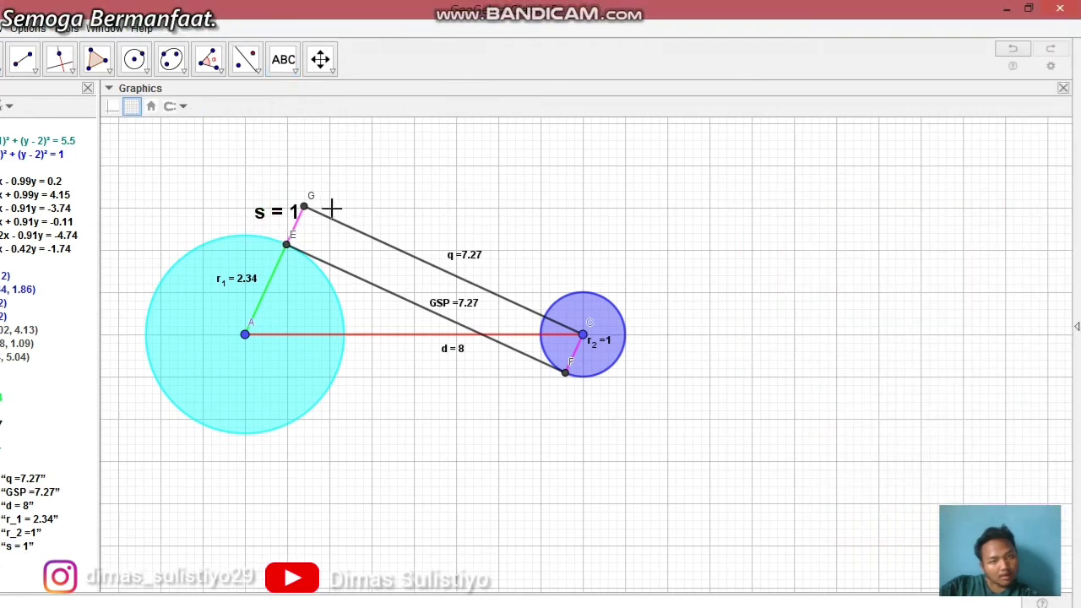
{"action": "left_click", "coordinate": [280, 212]}
{"action": "left_click", "coordinate": [302, 106]}
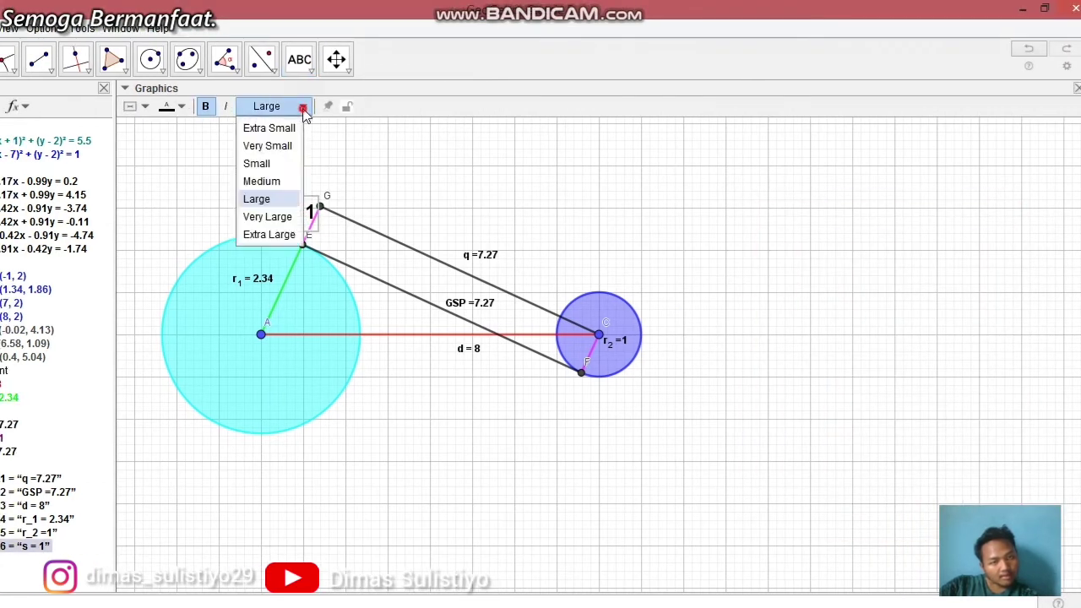
{"action": "left_click", "coordinate": [280, 166]}
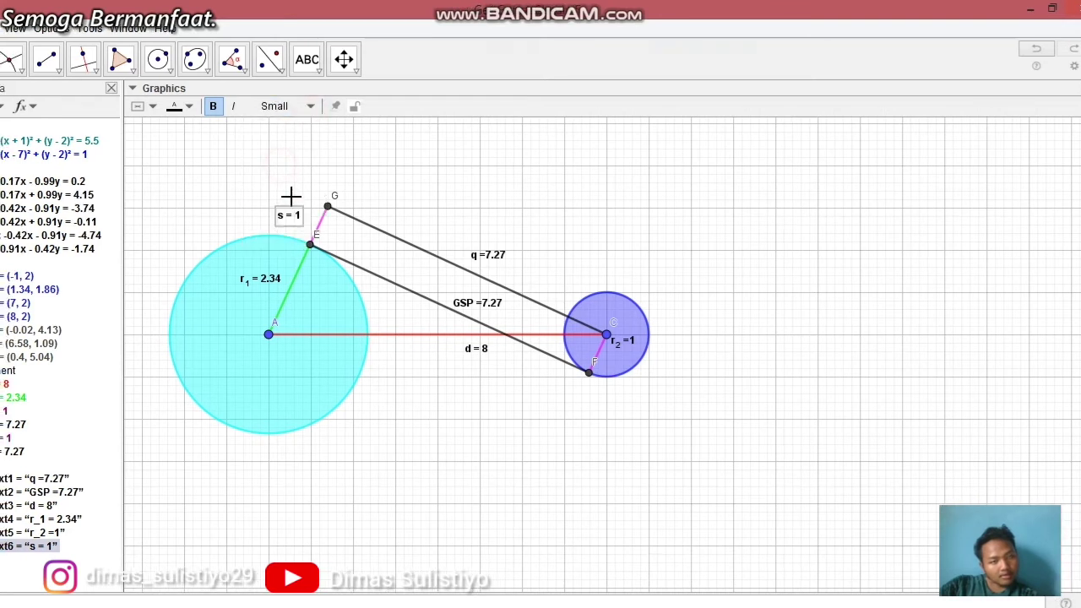
{"action": "left_click", "coordinate": [546, 229]}
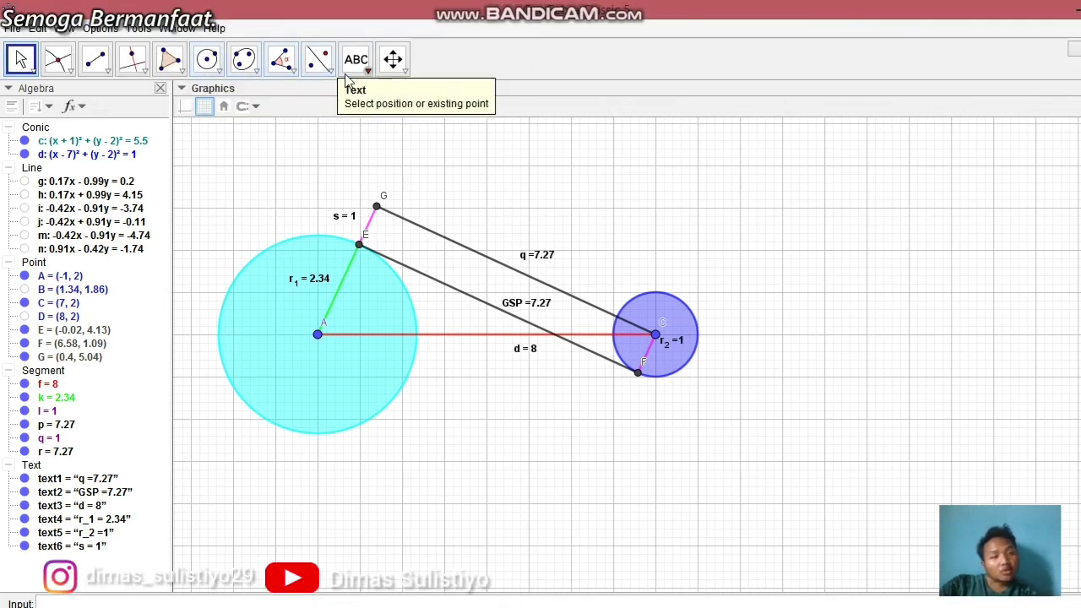
Add a title text "GARIS SINGGUNG PERSEKUTUAN DALAM" above the circles.
{"action": "left_click", "coordinate": [364, 23]}
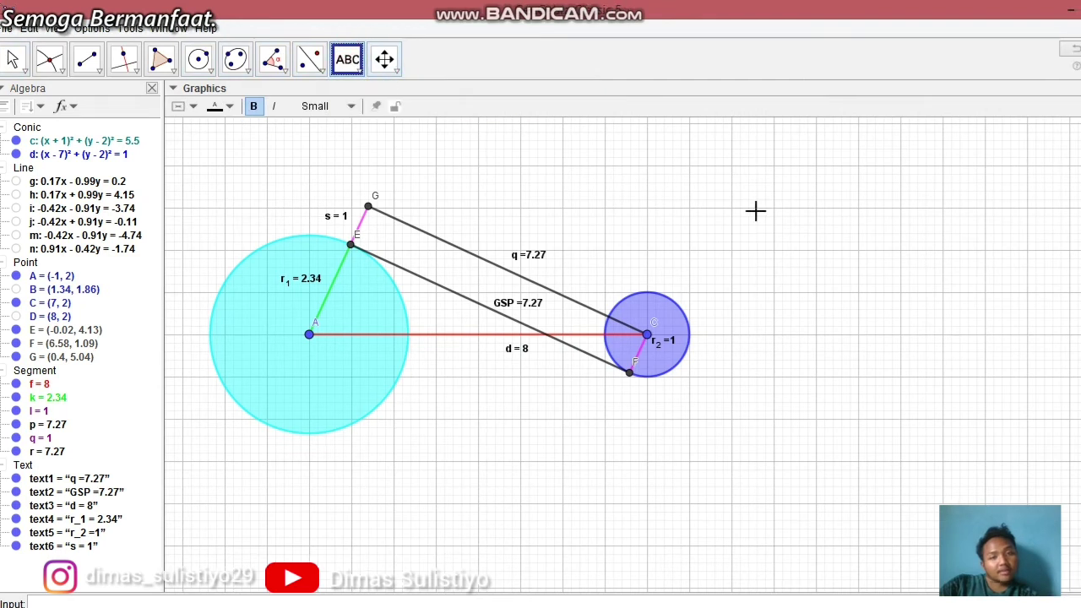
{"action": "left_click", "coordinate": [798, 200]}
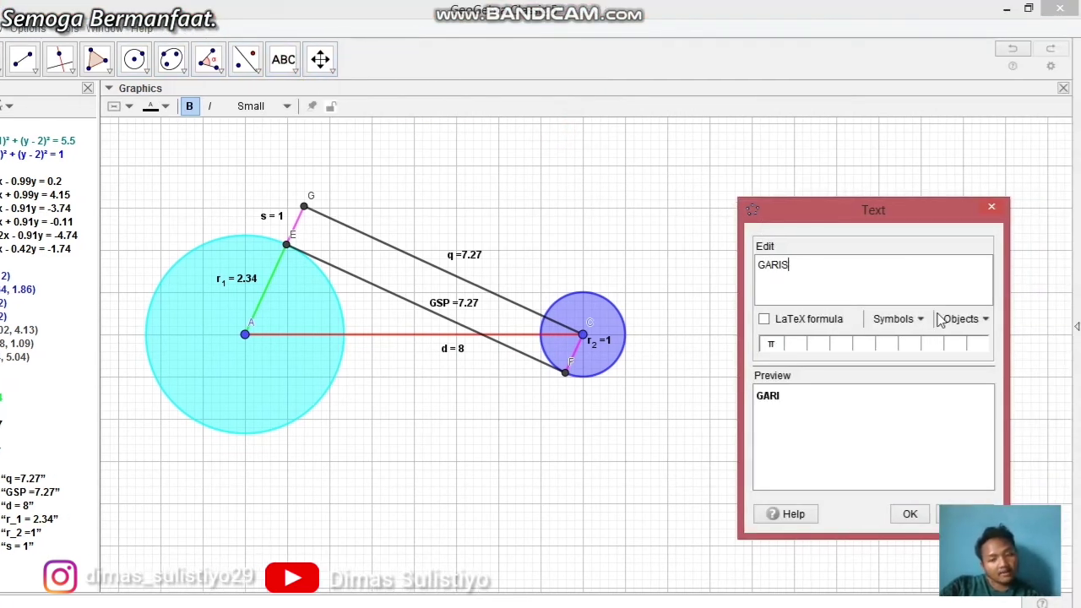
{"action": "type", "text": "GARIS SINGGUNG"}
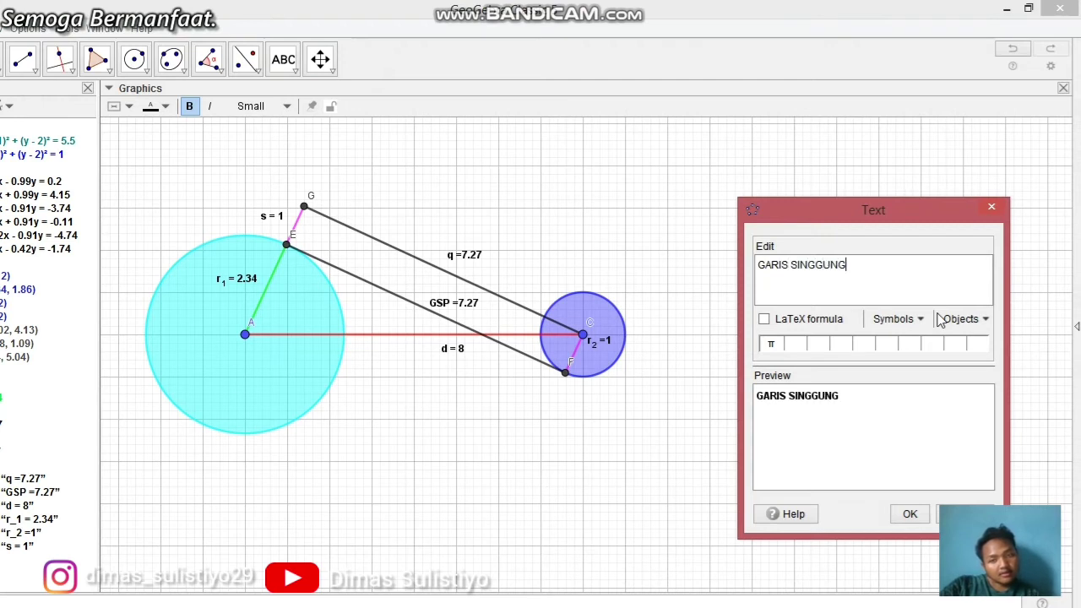
{"action": "type", "text": " PERSEKUTUAN"}
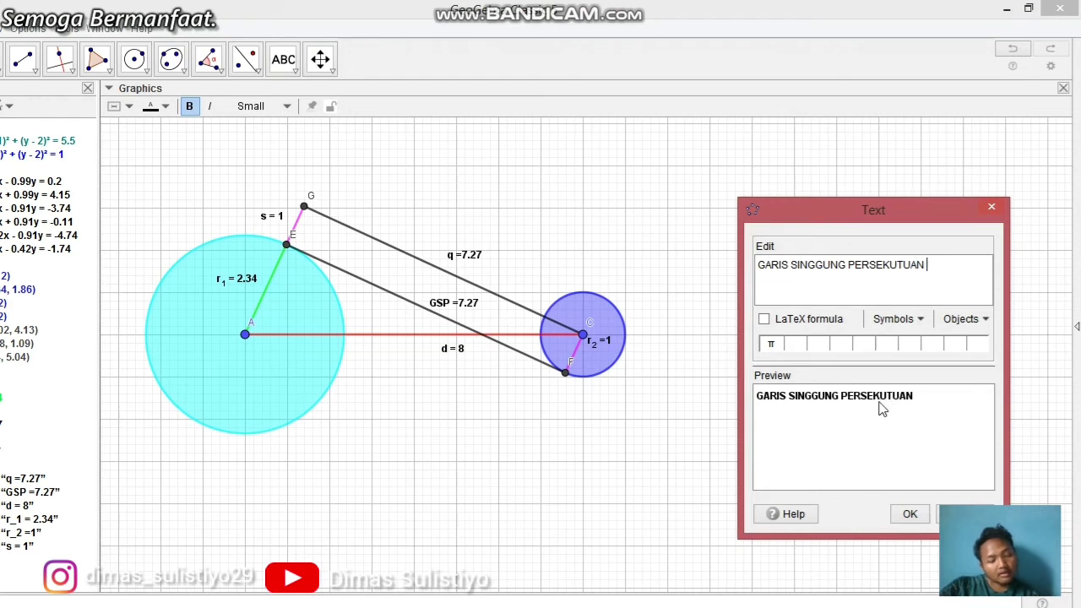
{"action": "type", "text": " DALAM"}
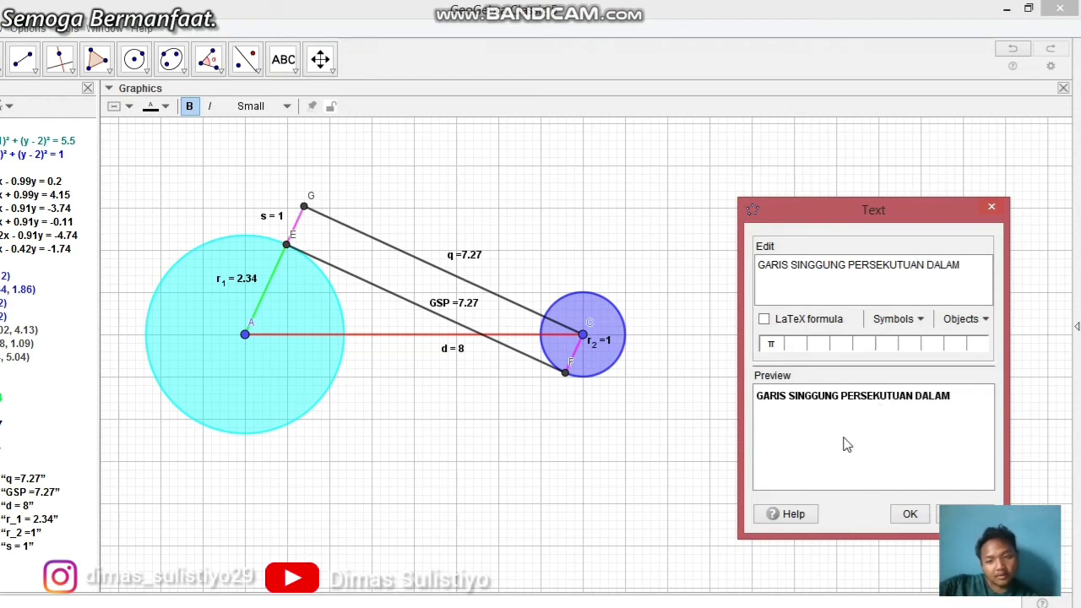
{"action": "left_click", "coordinate": [905, 513]}
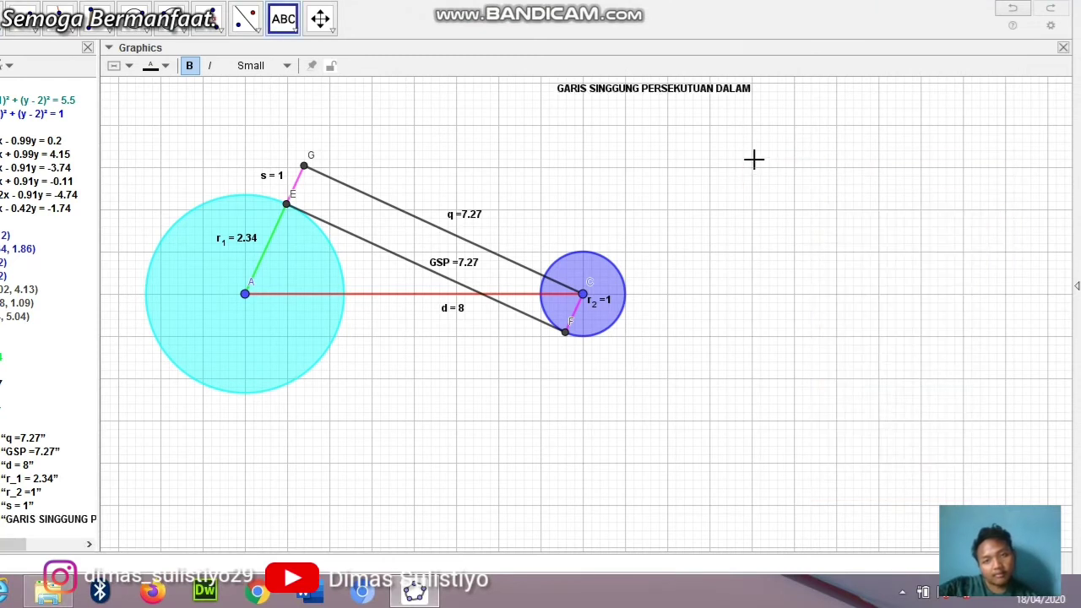
{"action": "left_click", "coordinate": [755, 95]}
{"action": "left_click", "coordinate": [755, 95]}
{"action": "left_click", "coordinate": [741, 91]}
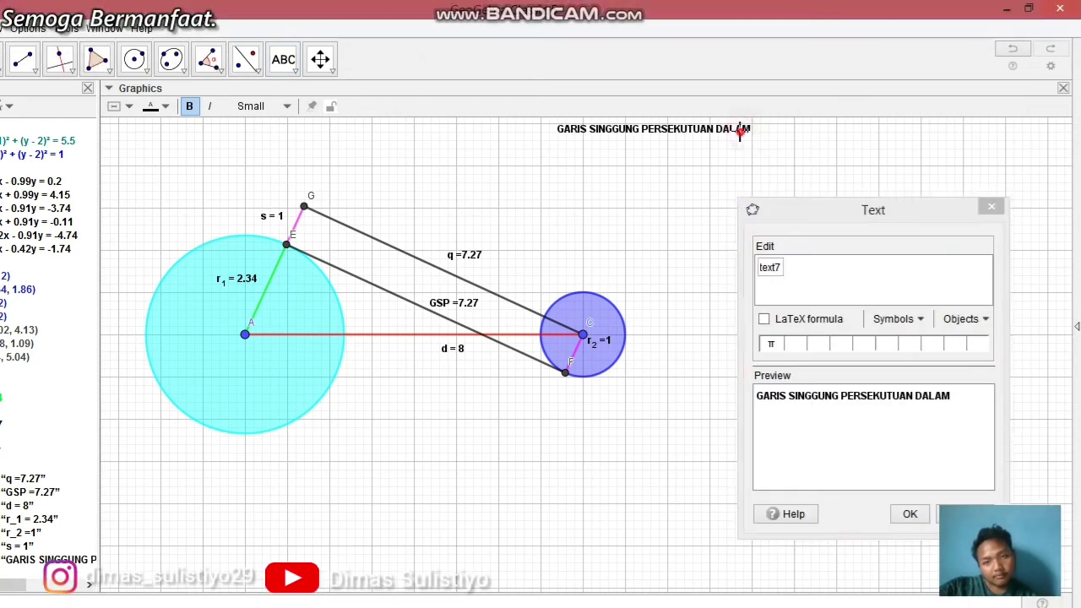
{"action": "left_click", "coordinate": [740, 91]}
{"action": "left_click", "coordinate": [992, 206]}
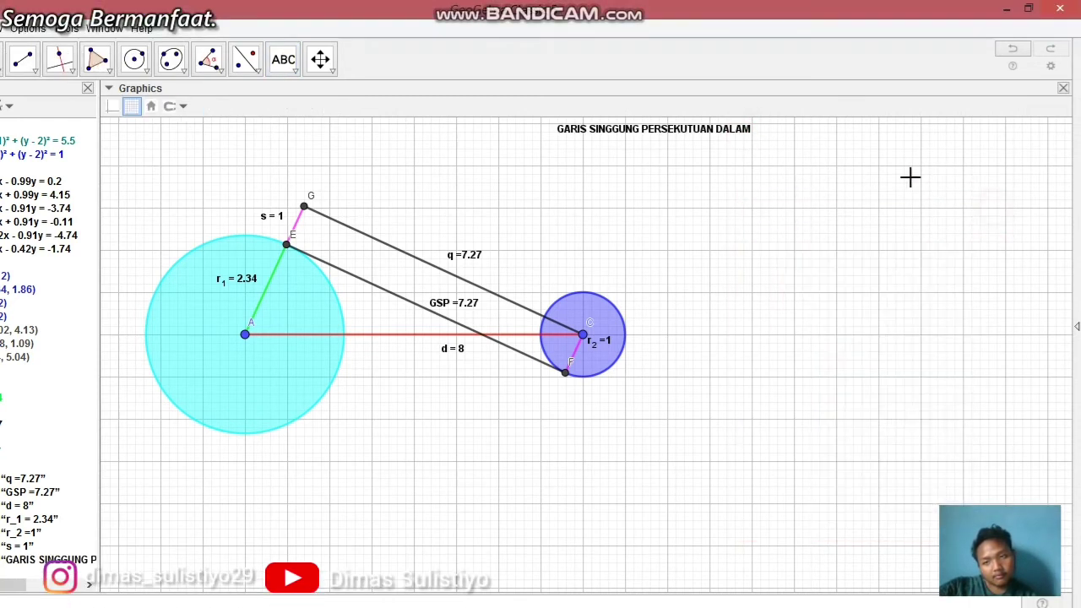
Append "(GSPD)" to the title text so it reads "GARIS SINGGUNG PERSEKUTUAN DALAM (GSPD)".
{"action": "left_click", "coordinate": [700, 131]}
{"action": "left_click", "coordinate": [969, 276]}
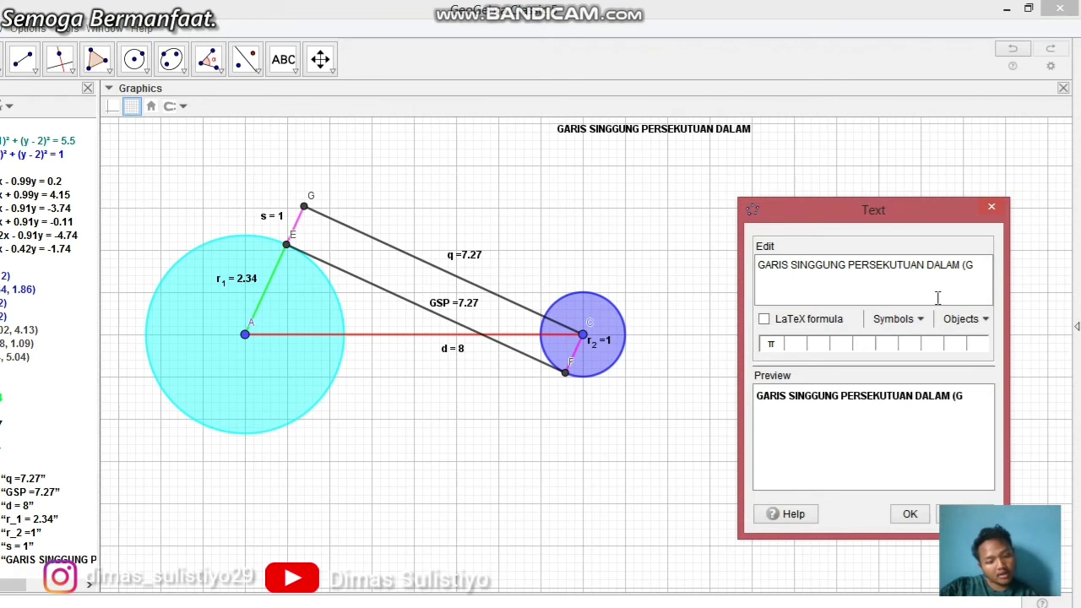
{"action": "type", "text": "(GSPD"}
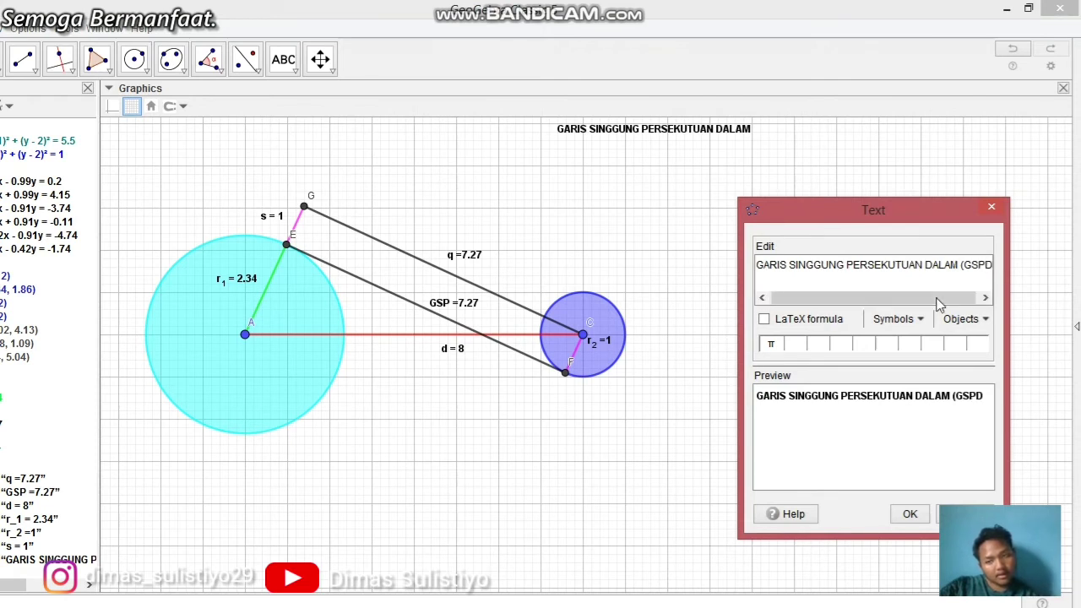
{"action": "type", "text": ")"}
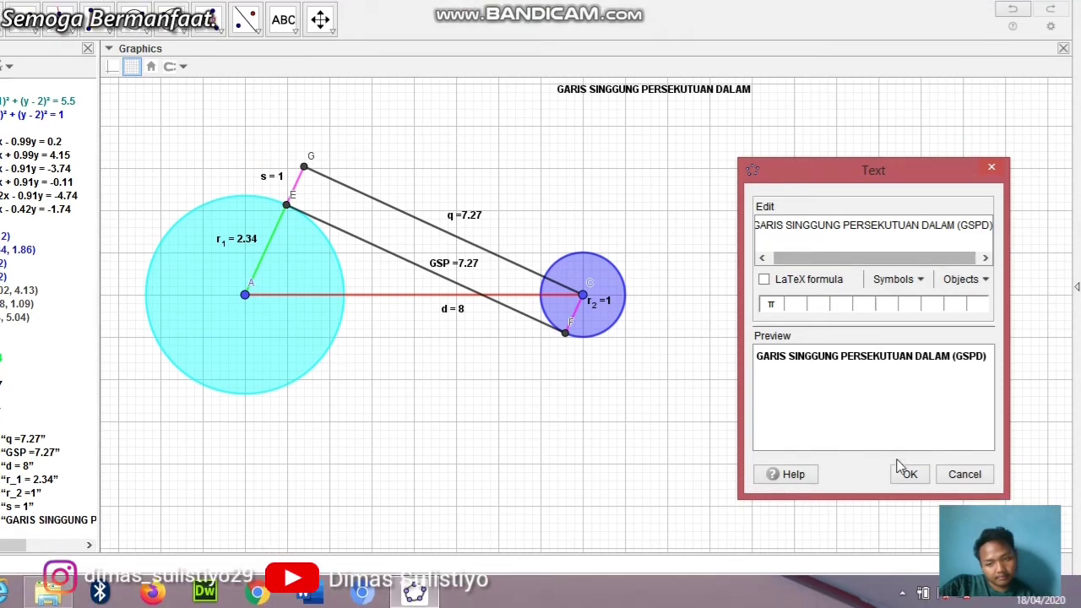
{"action": "left_click", "coordinate": [909, 514]}
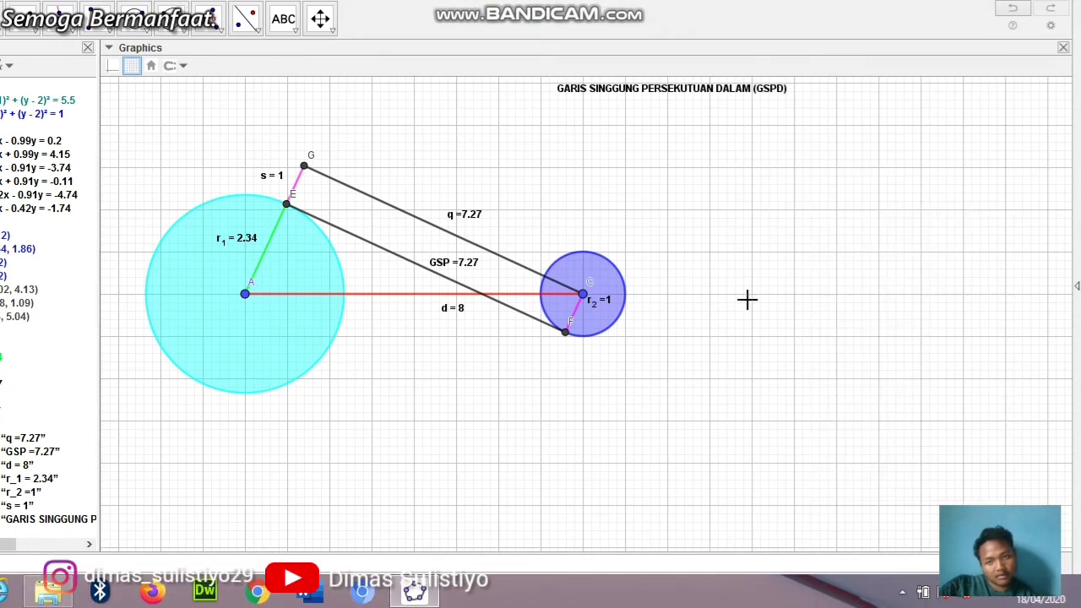
Set the title's font size to Large and reposition the title above the diagram.
{"action": "left_click", "coordinate": [584, 99]}
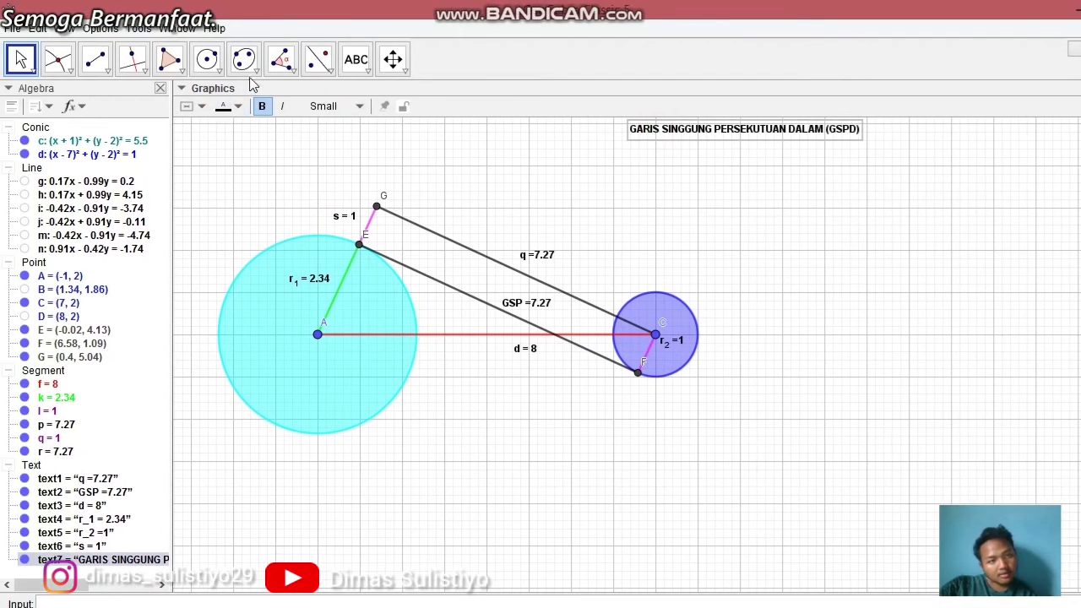
{"action": "left_click", "coordinate": [362, 113]}
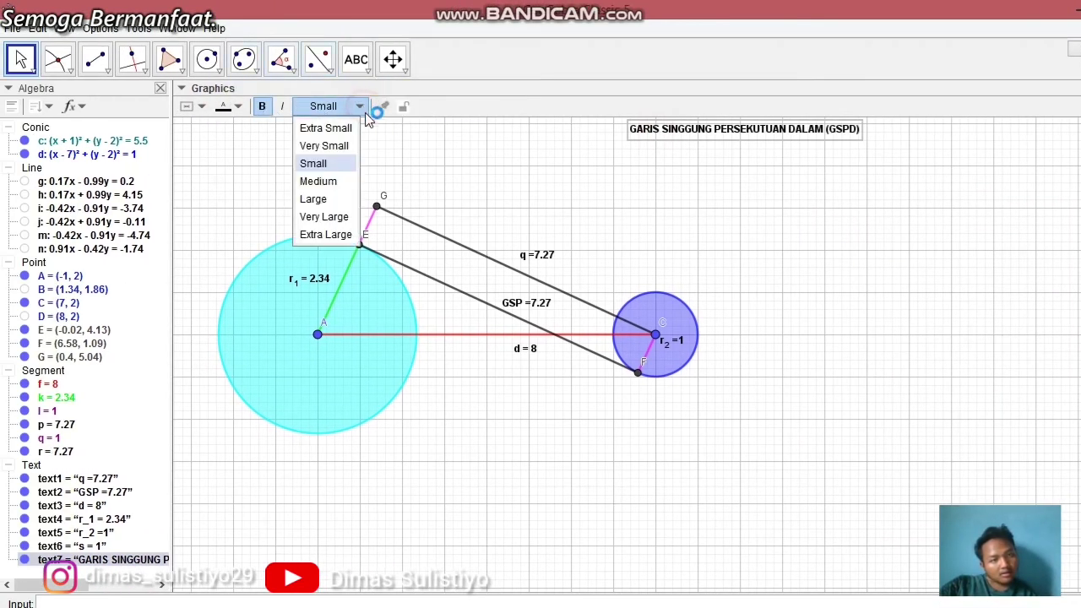
{"action": "left_click", "coordinate": [328, 198]}
{"action": "left_click_drag", "start_coordinate": [714, 145], "coordinate": [551, 161]}
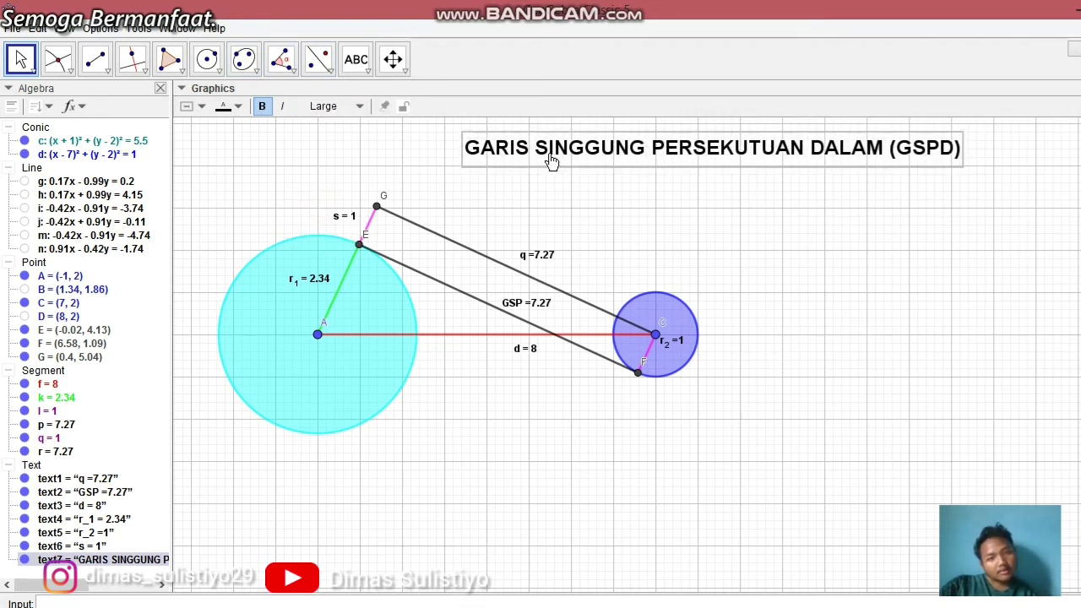
{"action": "left_click", "coordinate": [770, 218]}
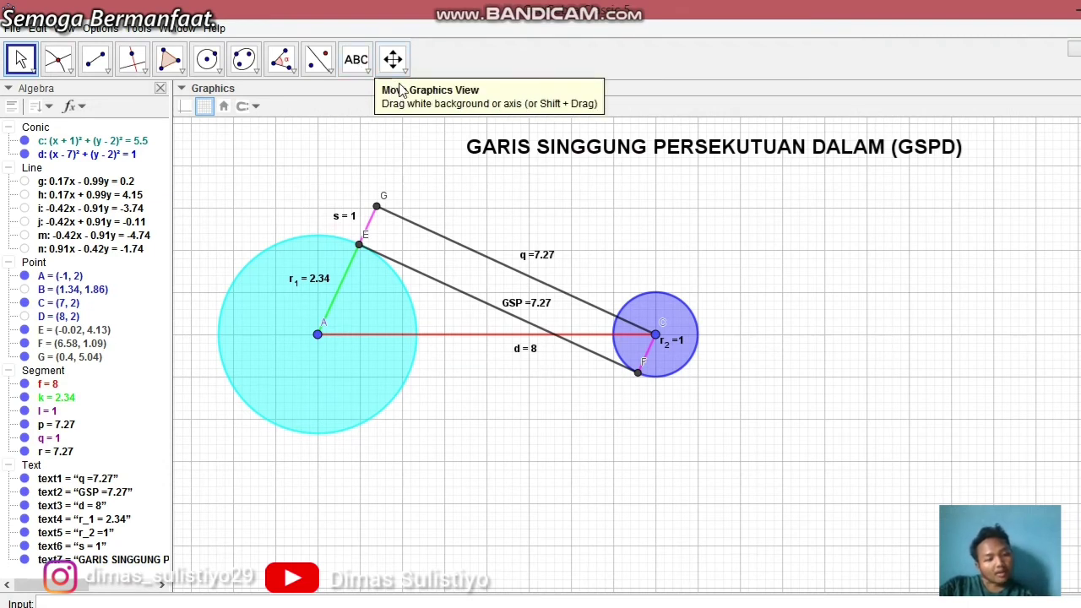
Add a text "RUMUS" in the empty area beside the small circle, below the title.
{"action": "left_click", "coordinate": [365, 66]}
{"action": "left_click", "coordinate": [396, 129]}
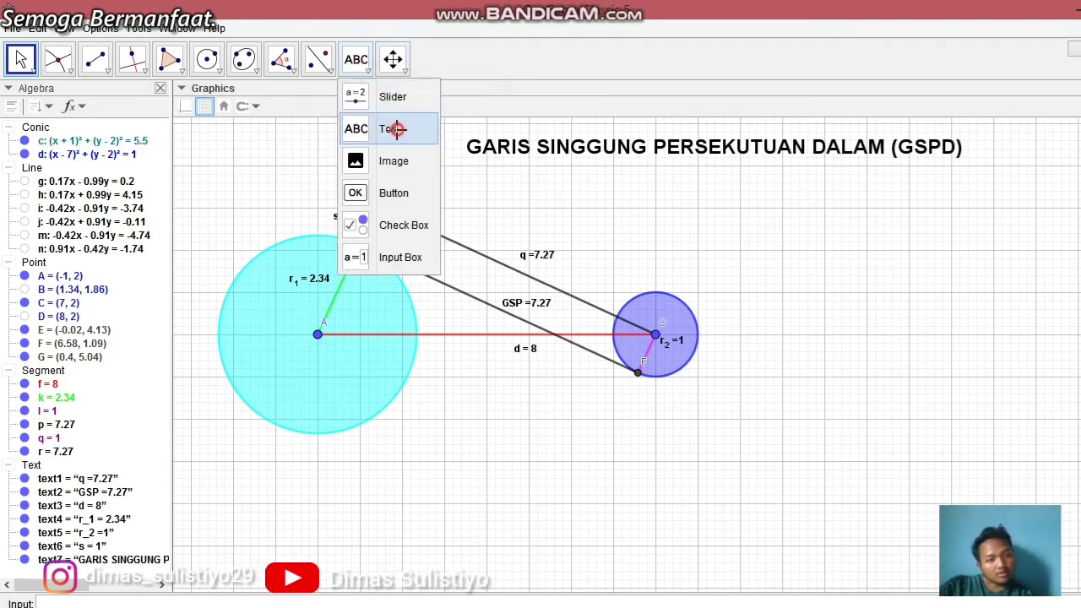
{"action": "left_click", "coordinate": [785, 278]}
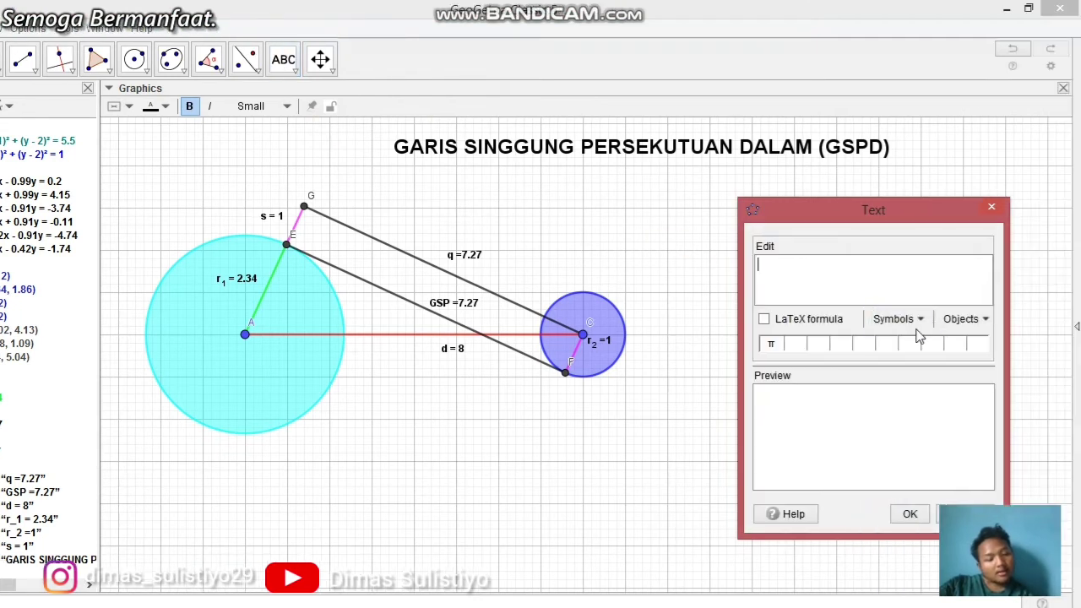
{"action": "type", "text": "RUMUS"}
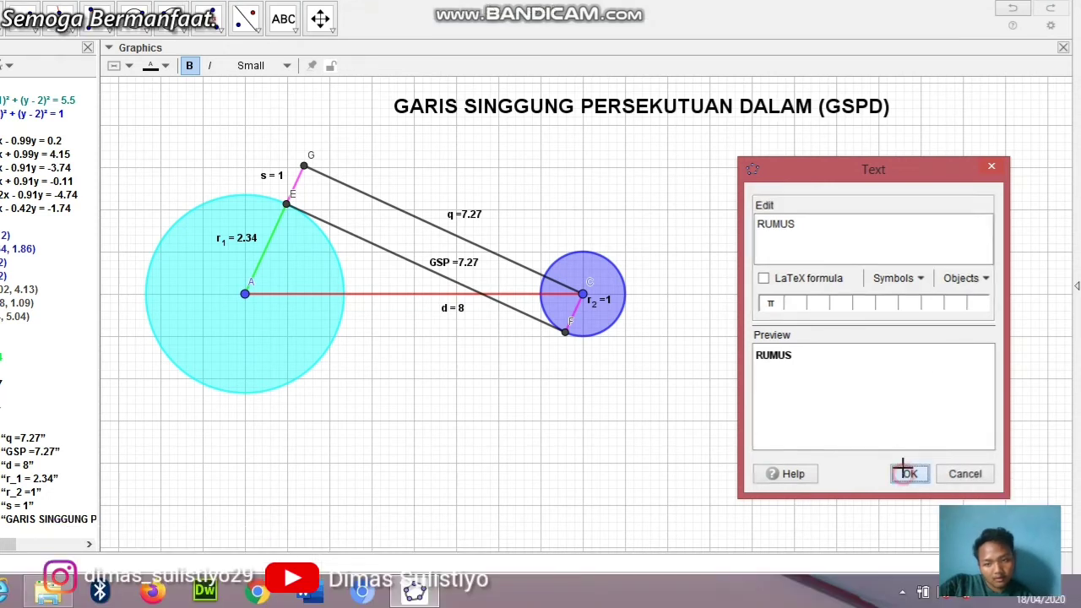
{"action": "left_click", "coordinate": [910, 513]}
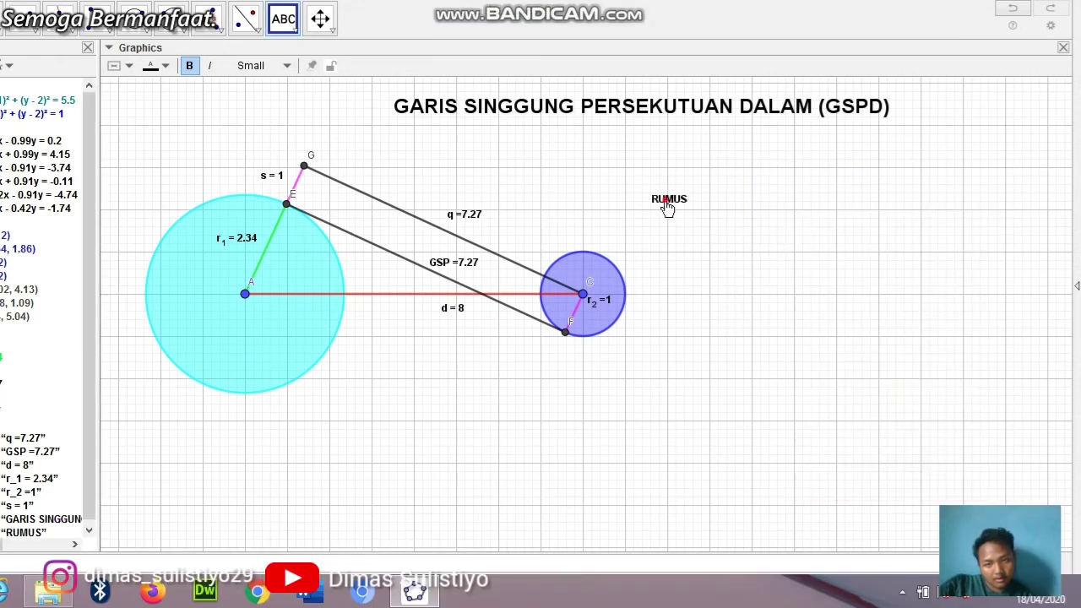
{"action": "left_click", "coordinate": [667, 204]}
{"action": "left_click", "coordinate": [287, 105]}
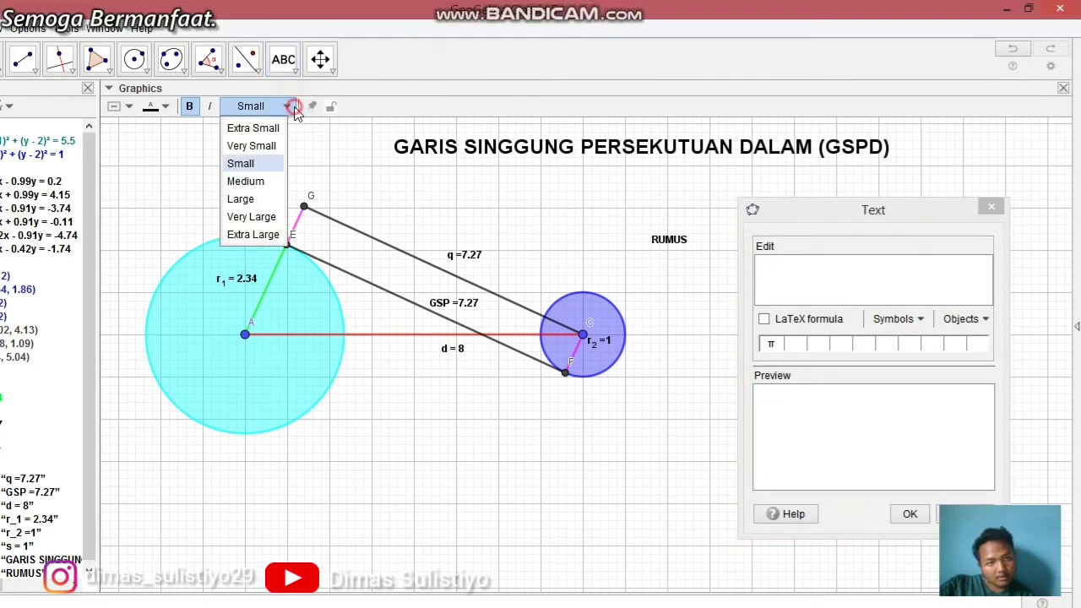
{"action": "left_click", "coordinate": [249, 191]}
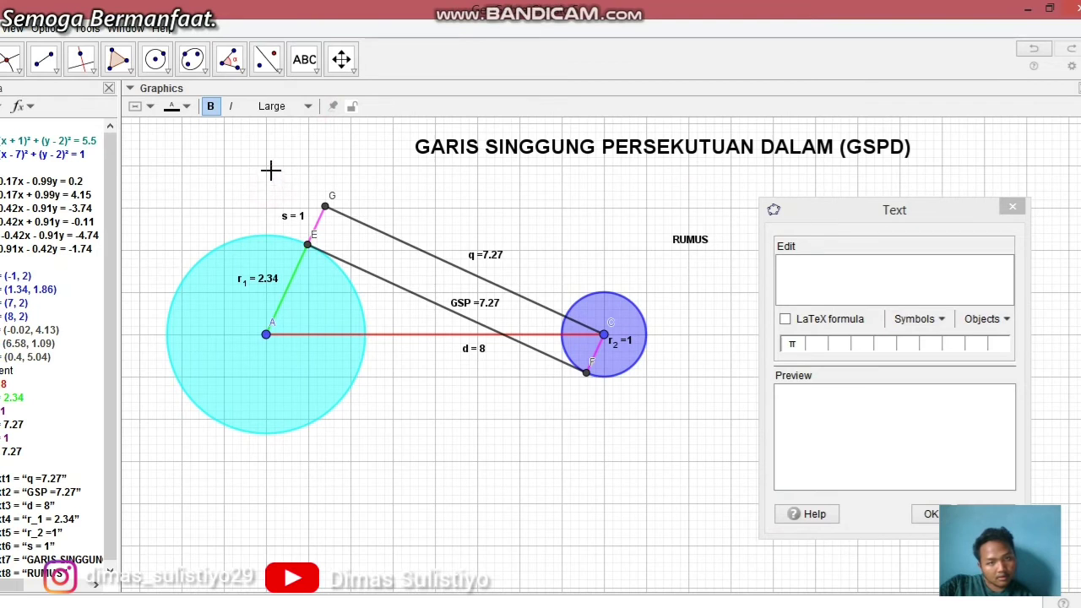
{"action": "left_click", "coordinate": [308, 106]}
{"action": "left_click", "coordinate": [275, 179]}
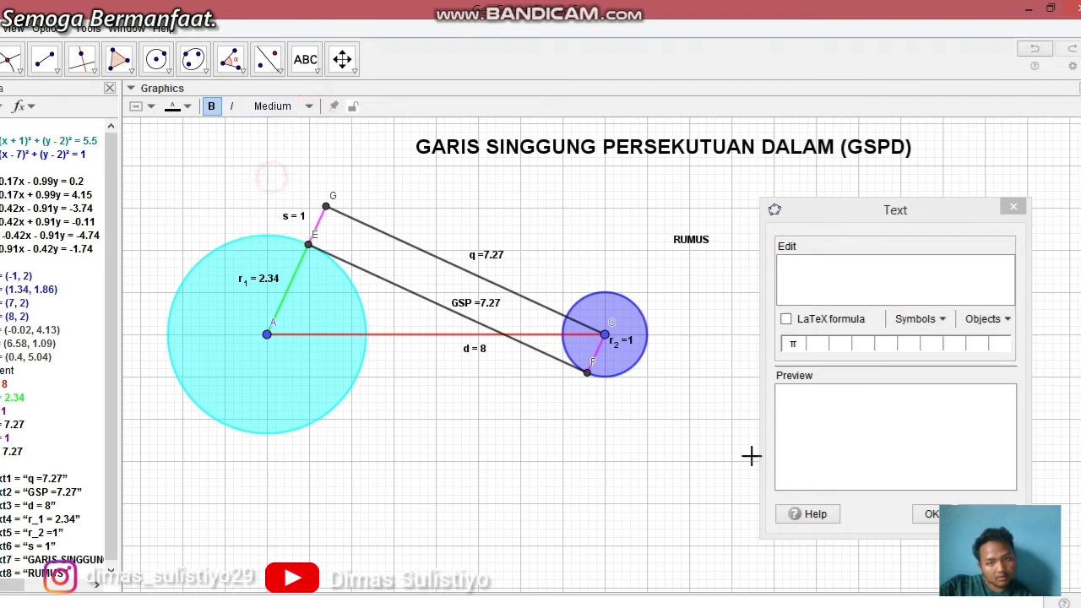
{"action": "left_click", "coordinate": [992, 166]}
Set the "RUMUS" text's font size to Medium and move it slightly up and to the right.
{"action": "left_click", "coordinate": [676, 198]}
{"action": "left_click", "coordinate": [274, 65]}
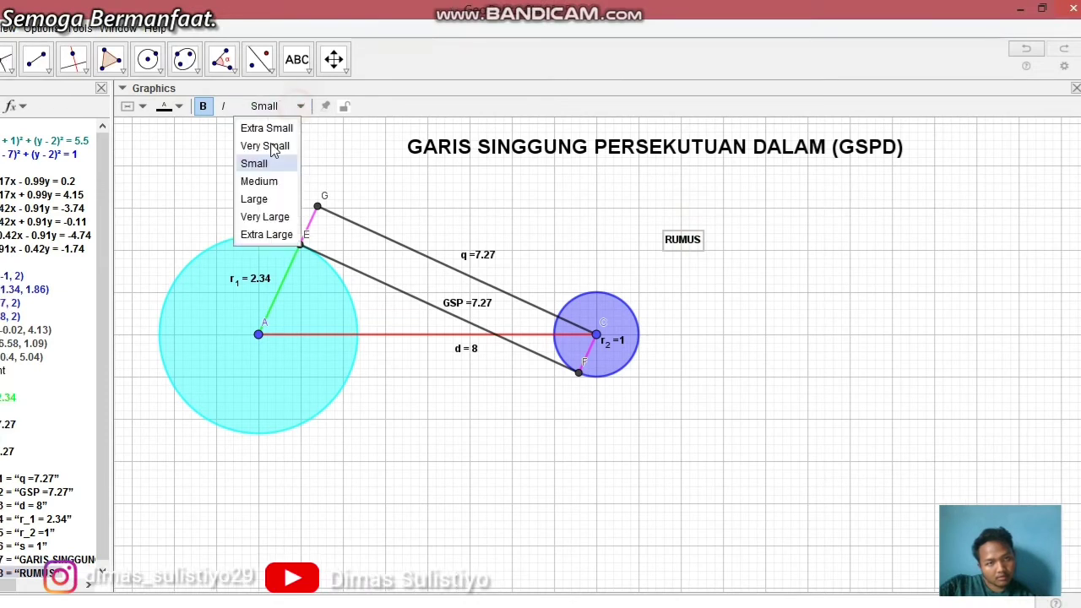
{"action": "left_click", "coordinate": [285, 179]}
{"action": "left_click", "coordinate": [702, 239]}
{"action": "left_click_drag", "start_coordinate": [714, 244], "coordinate": [732, 224]}
{"action": "left_click", "coordinate": [787, 268]}
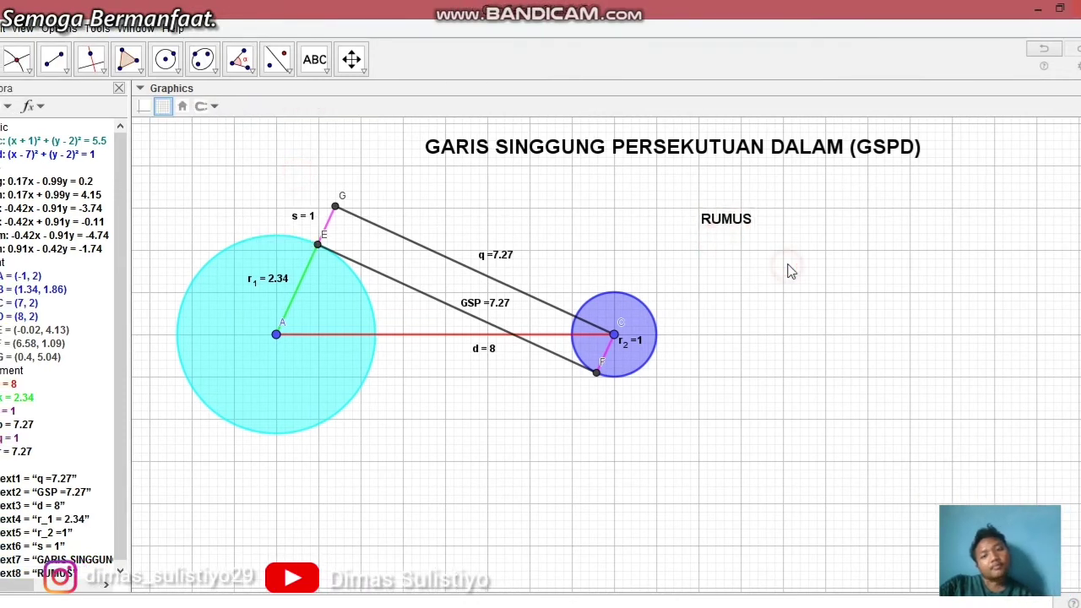
Add a LaTeX formula text "f^2 = d^2 - (AG)^2" directly below the "RUMUS" heading.
{"action": "left_click", "coordinate": [342, 72]}
{"action": "left_click", "coordinate": [342, 131]}
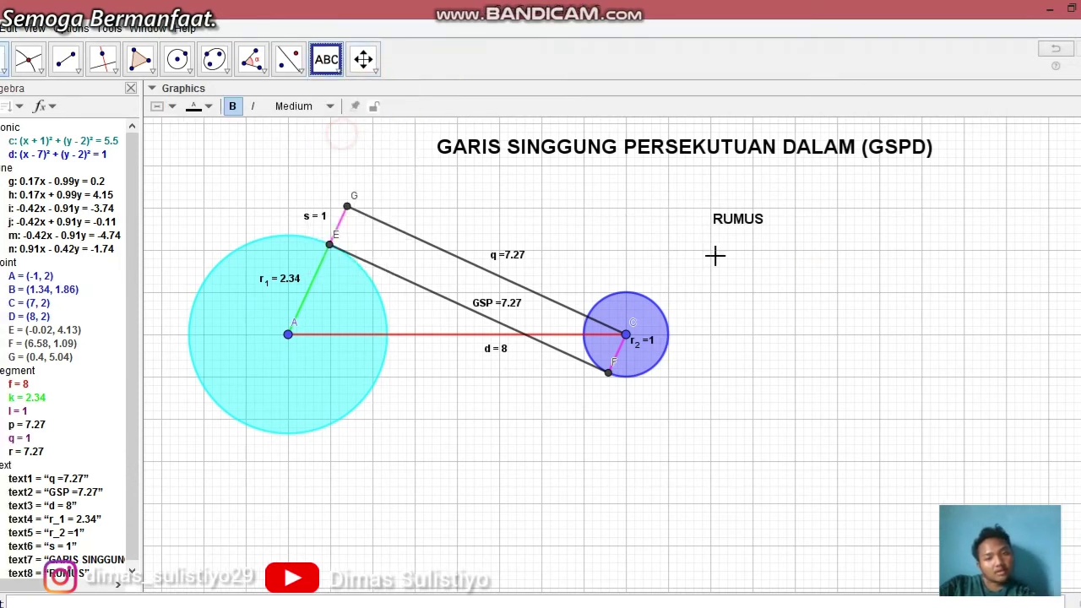
{"action": "left_click", "coordinate": [746, 246]}
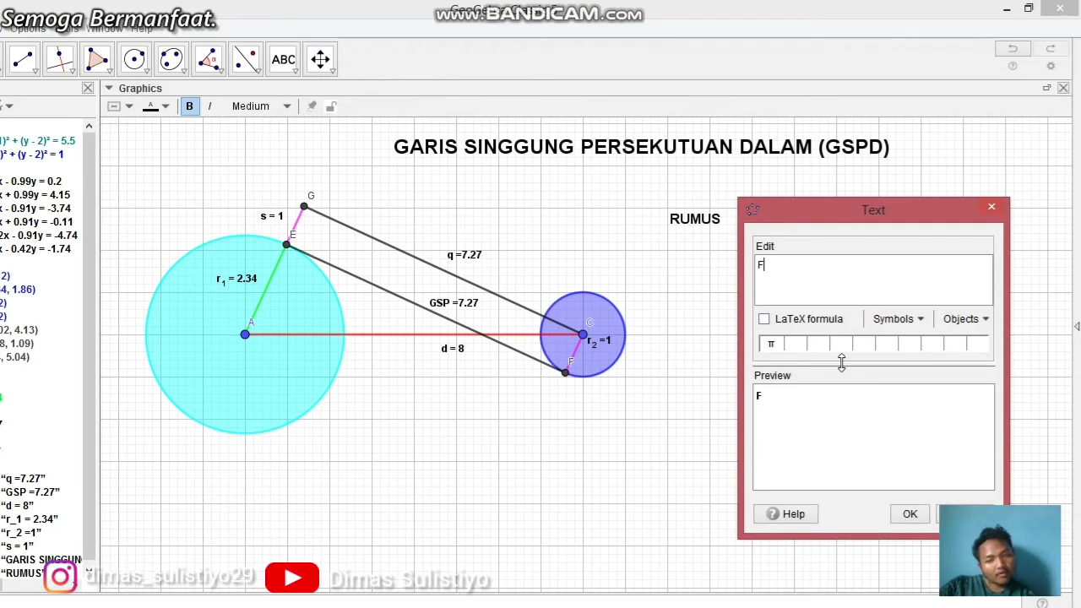
{"action": "key", "text": "BackSpace"}
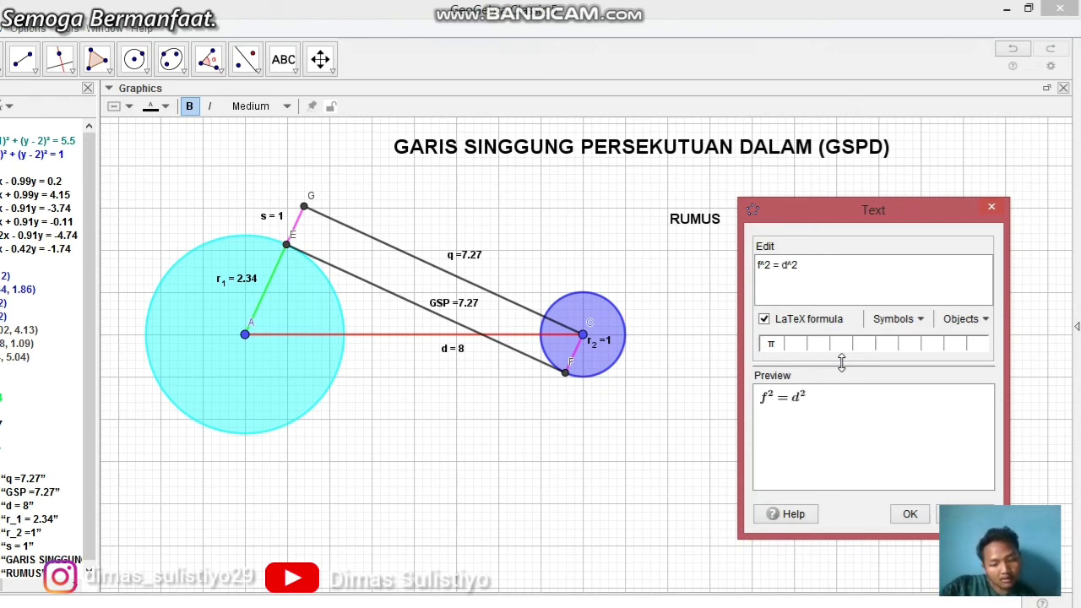
{"action": "type", "text": "- ("}
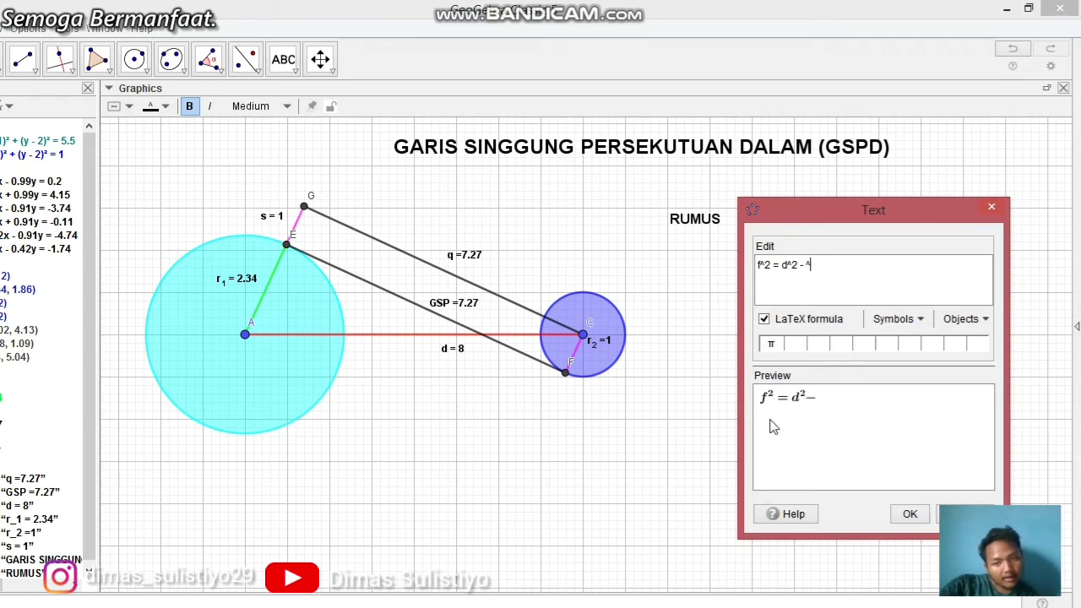
{"action": "type", "text": " 9"}
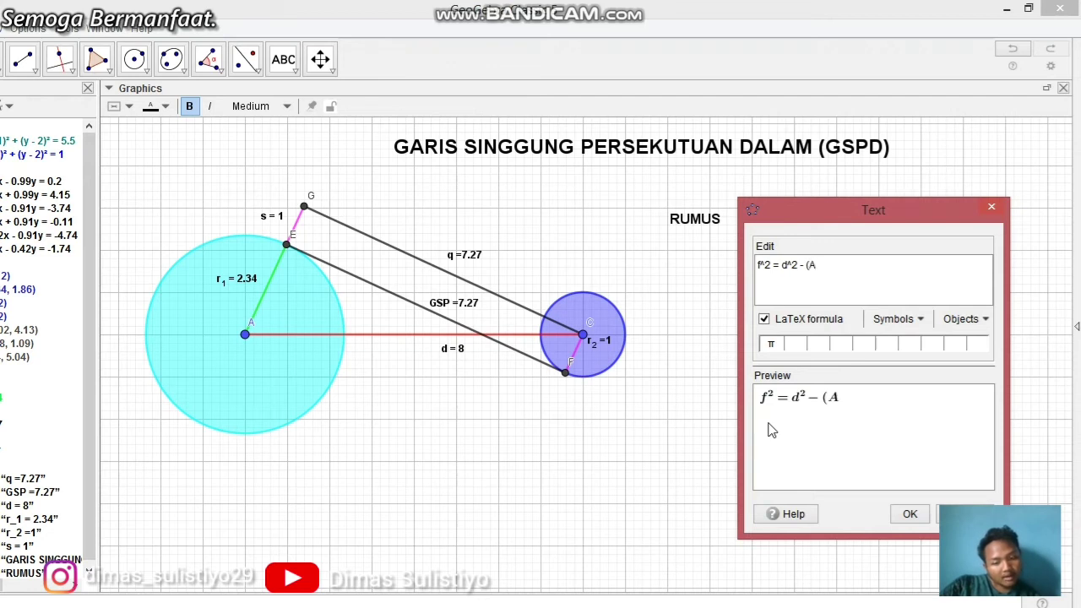
{"action": "type", "text": "G"}
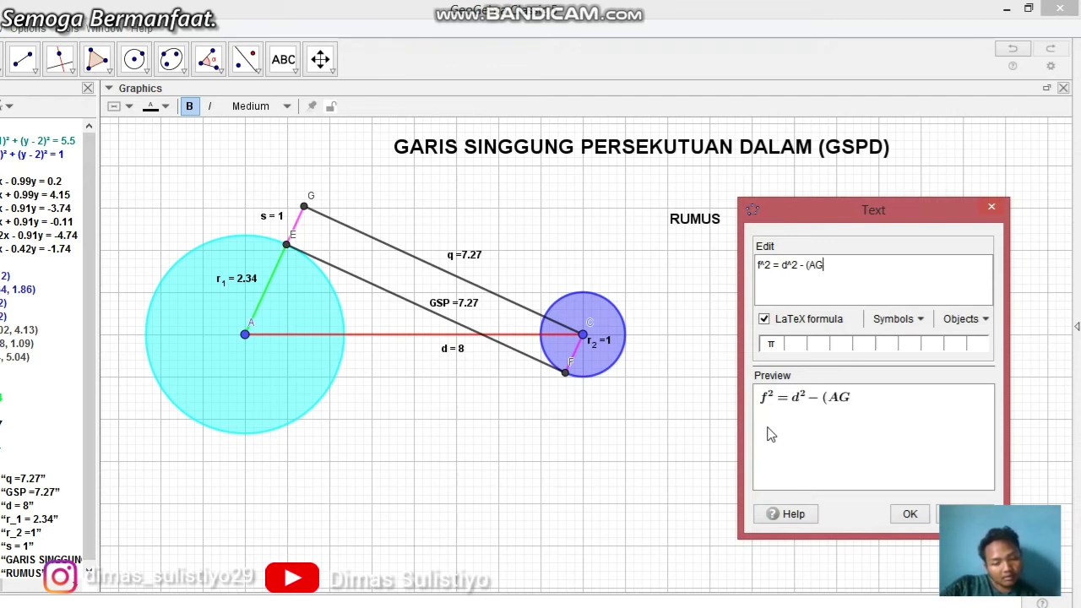
{"action": "type", "text": ")^3"}
{"action": "key", "text": "BackSpace"}
{"action": "type", "text": "2"}
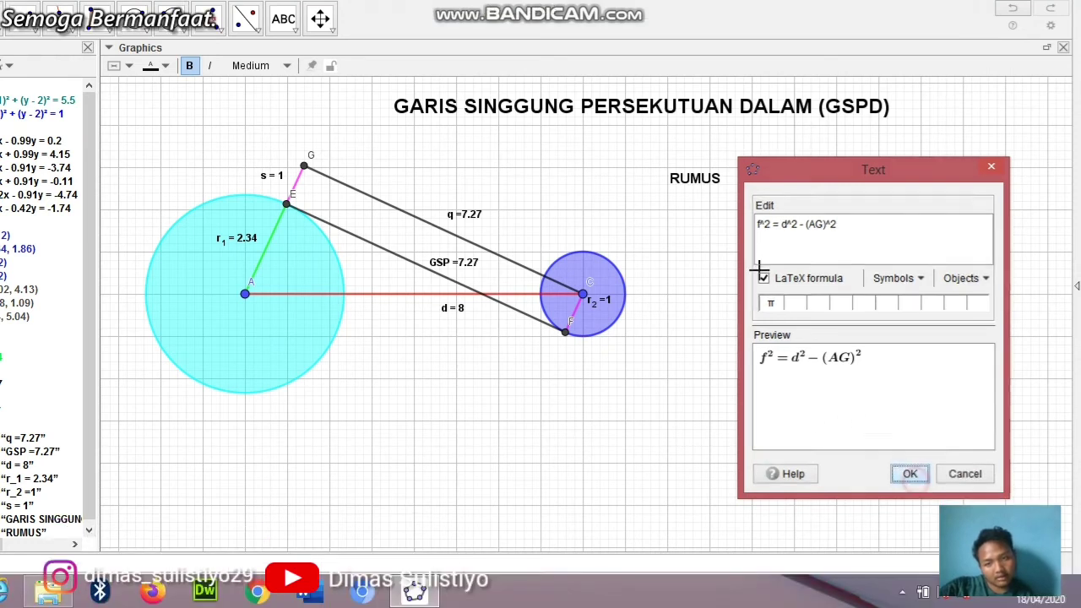
{"action": "left_click", "coordinate": [911, 474]}
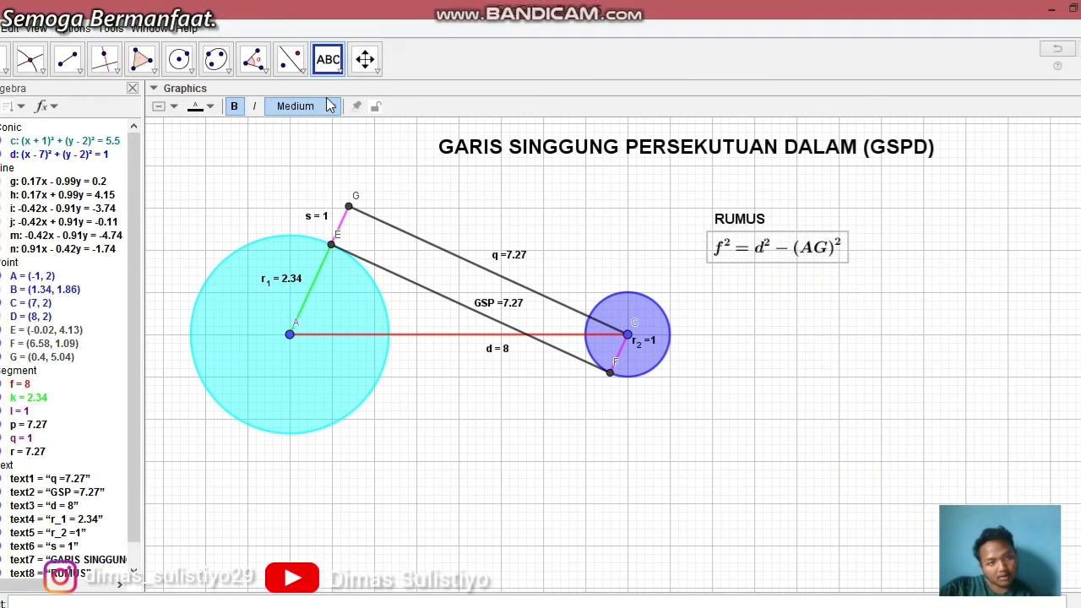
{"action": "left_click", "coordinate": [250, 65]}
{"action": "left_click", "coordinate": [287, 199]}
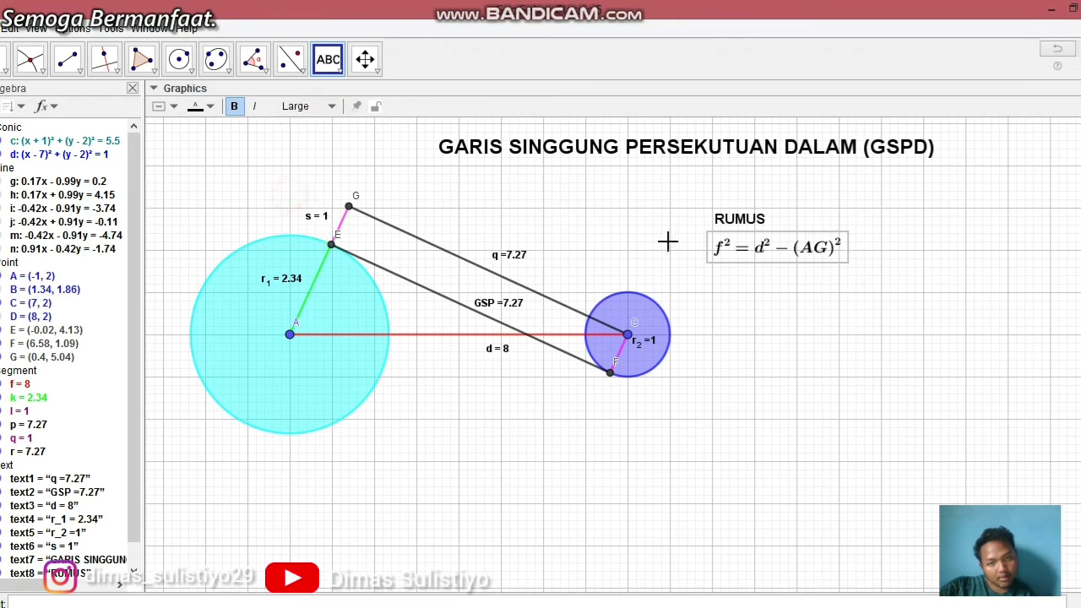
{"action": "left_click", "coordinate": [766, 244]}
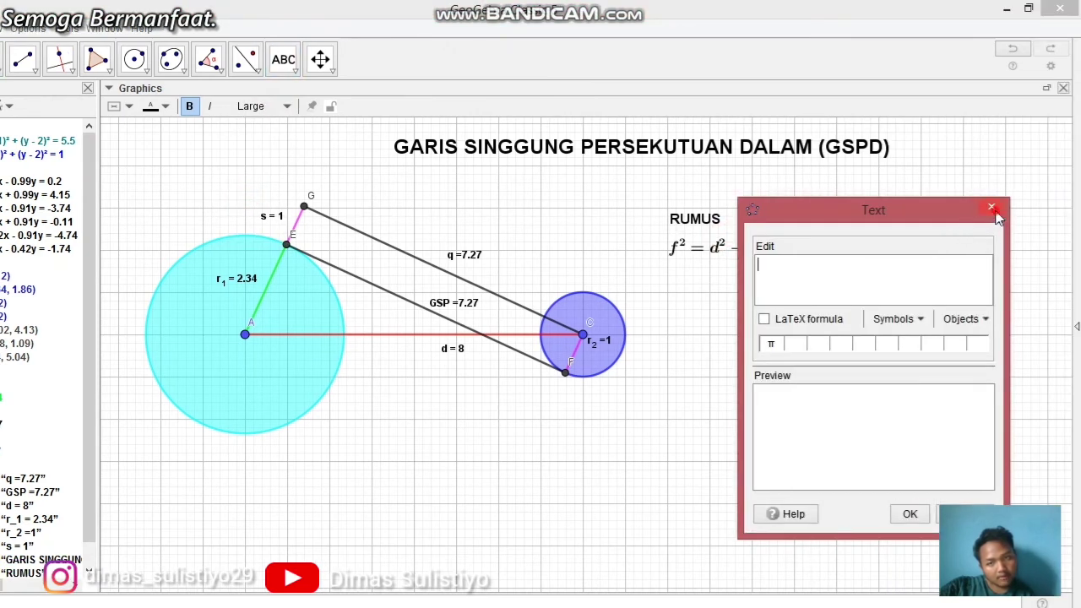
{"action": "left_click", "coordinate": [992, 207]}
Set the font size of the formula containing AG to Large and keep it placed below the "RUMUS" heading.
{"action": "left_click", "coordinate": [777, 251]}
{"action": "left_click", "coordinate": [296, 112]}
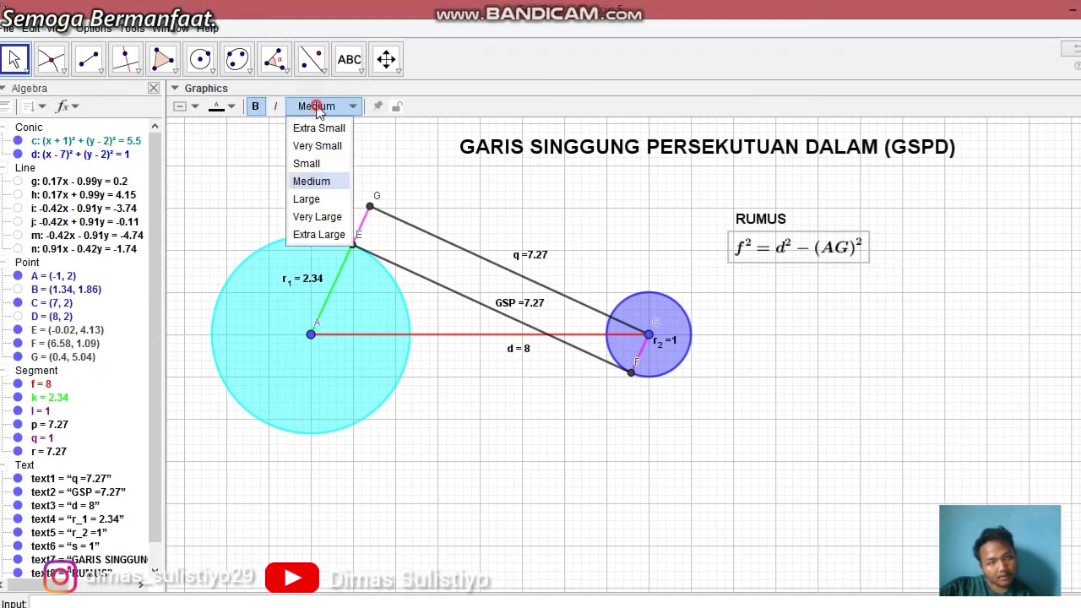
{"action": "left_click", "coordinate": [314, 199]}
{"action": "left_click_drag", "start_coordinate": [779, 259], "coordinate": [776, 260]}
Set the "RUMUS" heading's font size to Large and deselect it.
{"action": "left_click", "coordinate": [762, 222]}
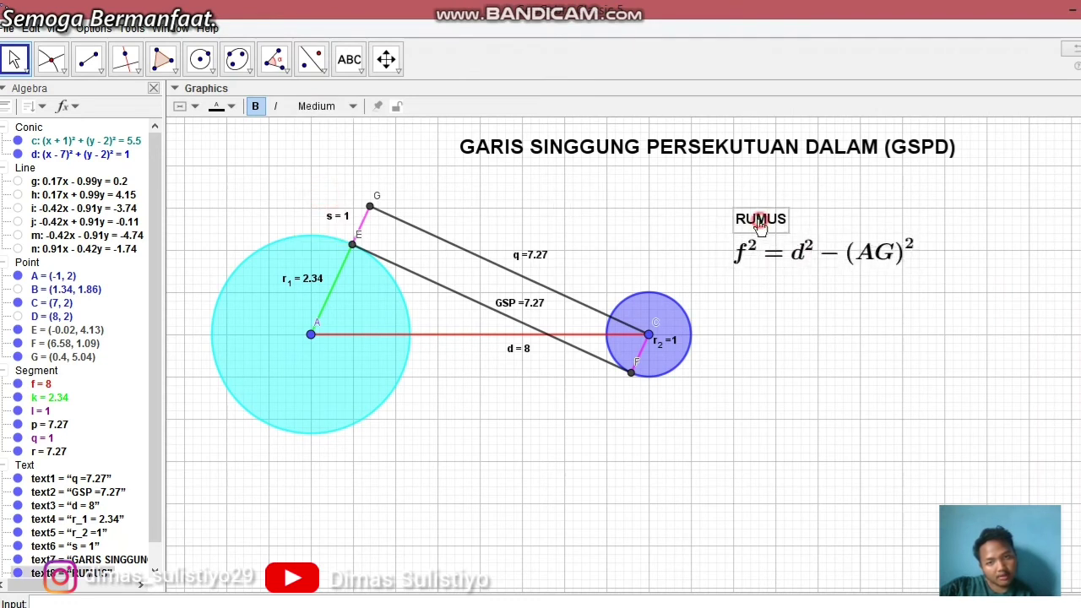
{"action": "left_click", "coordinate": [339, 117]}
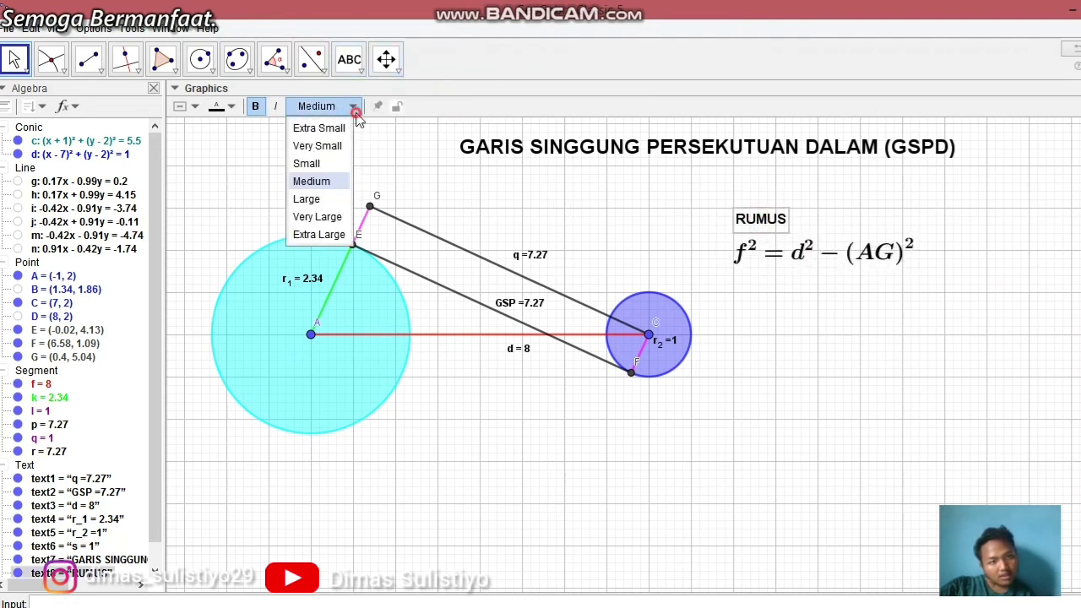
{"action": "left_click", "coordinate": [317, 159]}
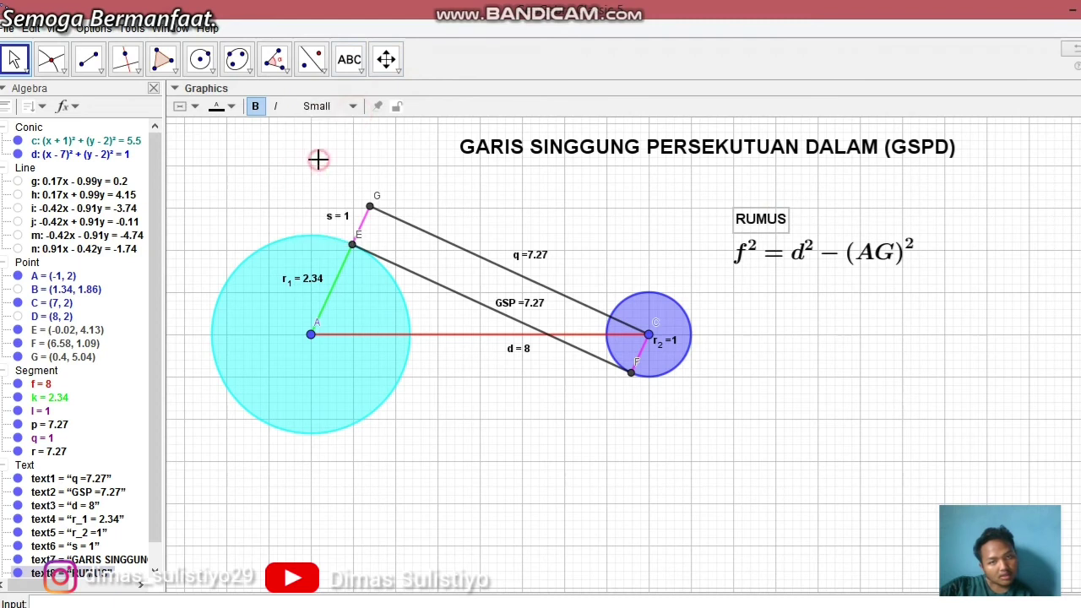
{"action": "left_click", "coordinate": [353, 107]}
{"action": "left_click", "coordinate": [318, 198]}
{"action": "left_click", "coordinate": [677, 276]}
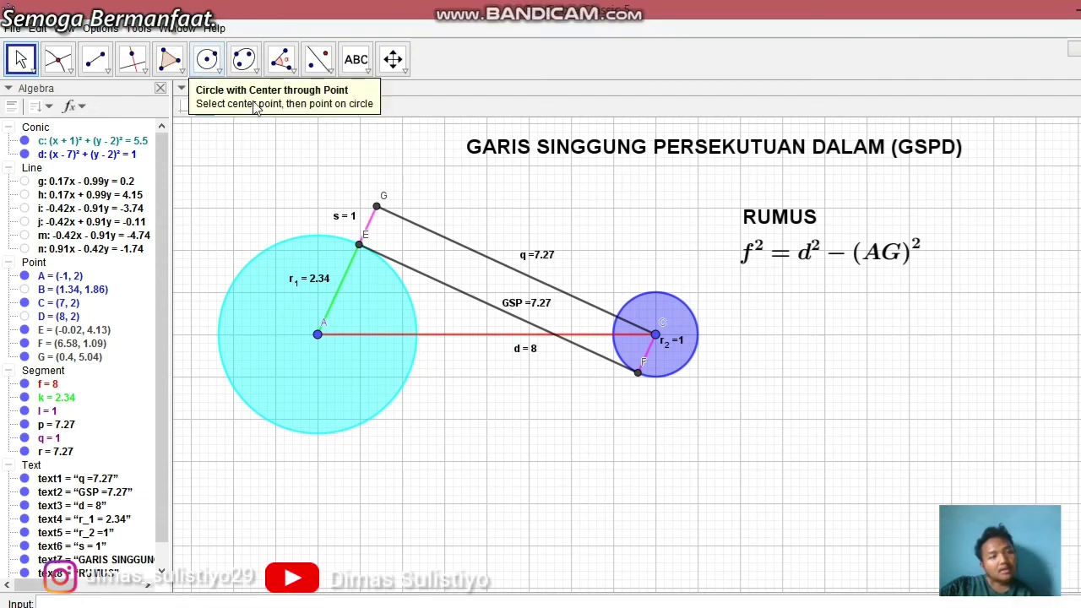
Add a LaTeX formula text "f^2 = d^2 - (r_1 + s)^2" and position it below the AG formula.
{"action": "left_click", "coordinate": [355, 61]}
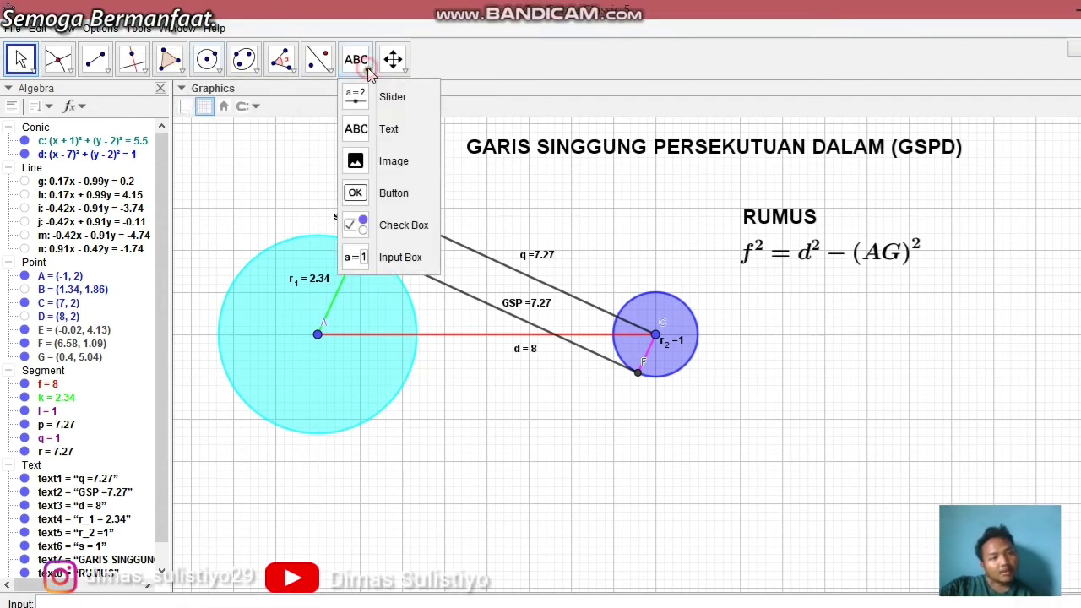
{"action": "left_click", "coordinate": [386, 128]}
{"action": "left_click", "coordinate": [748, 299]}
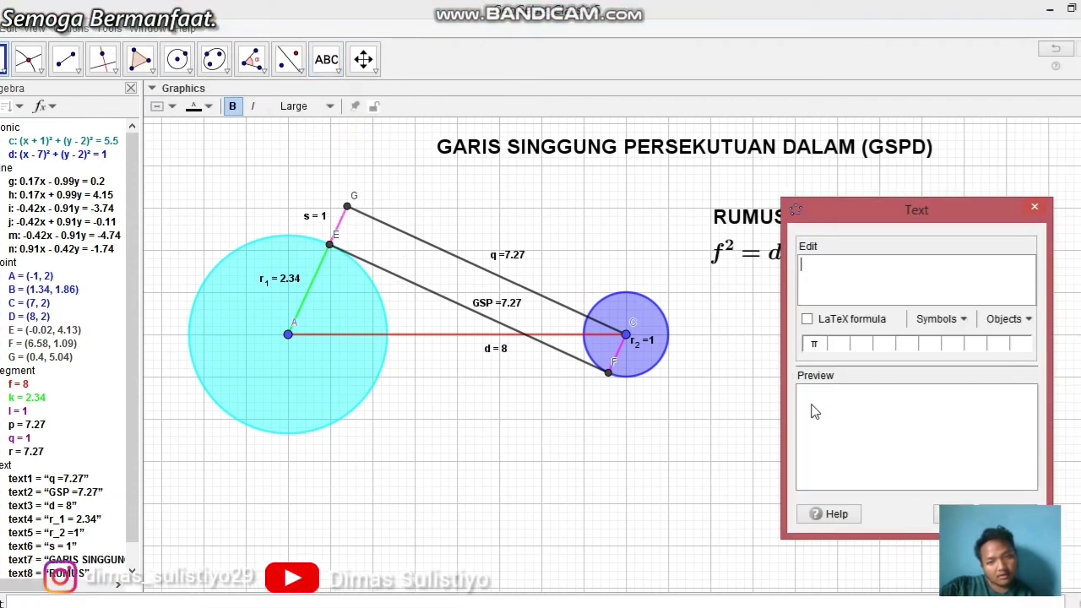
{"action": "key", "text": "BackSpace"}
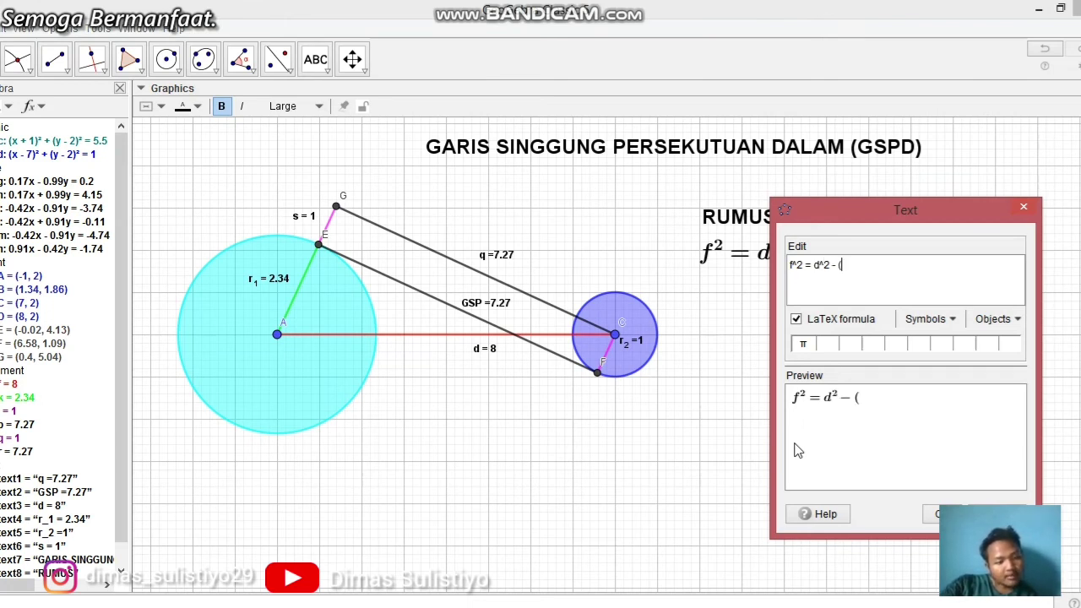
{"action": "type", "text": "1"}
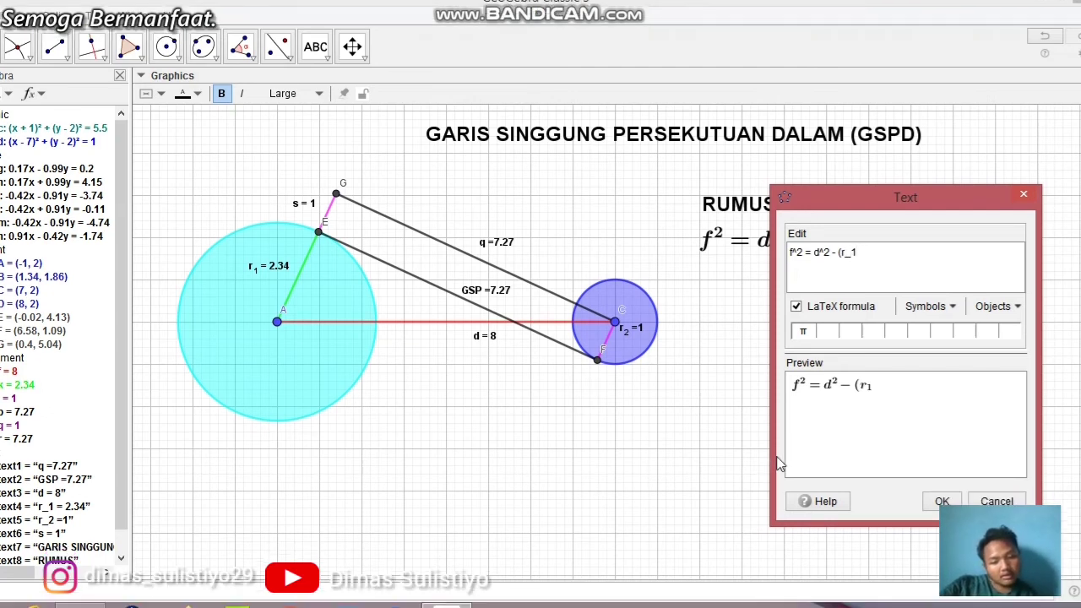
{"action": "type", "text": " ="}
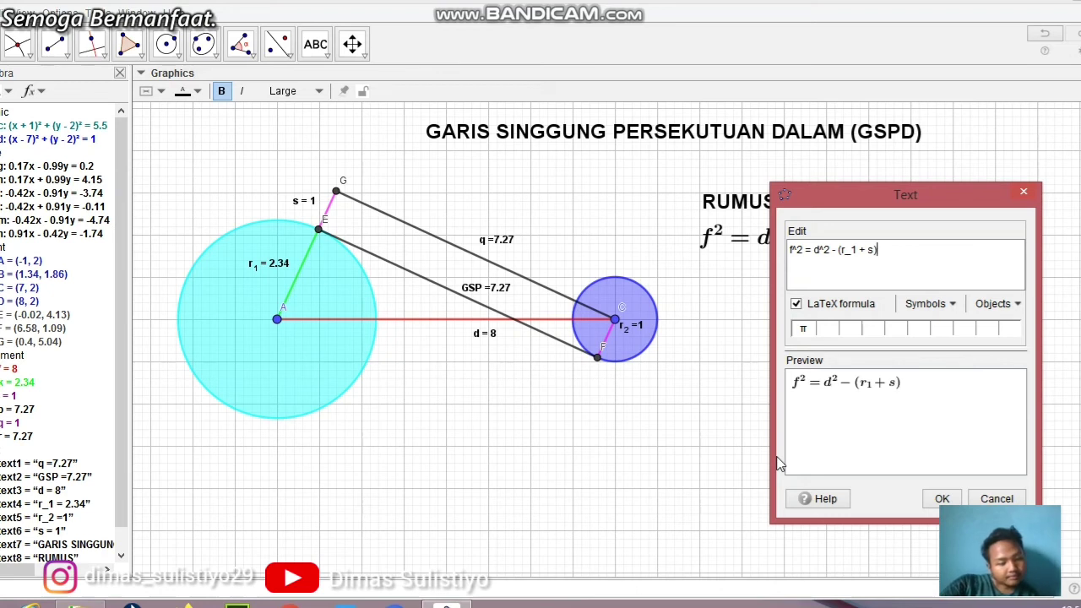
{"action": "type", "text": "2"}
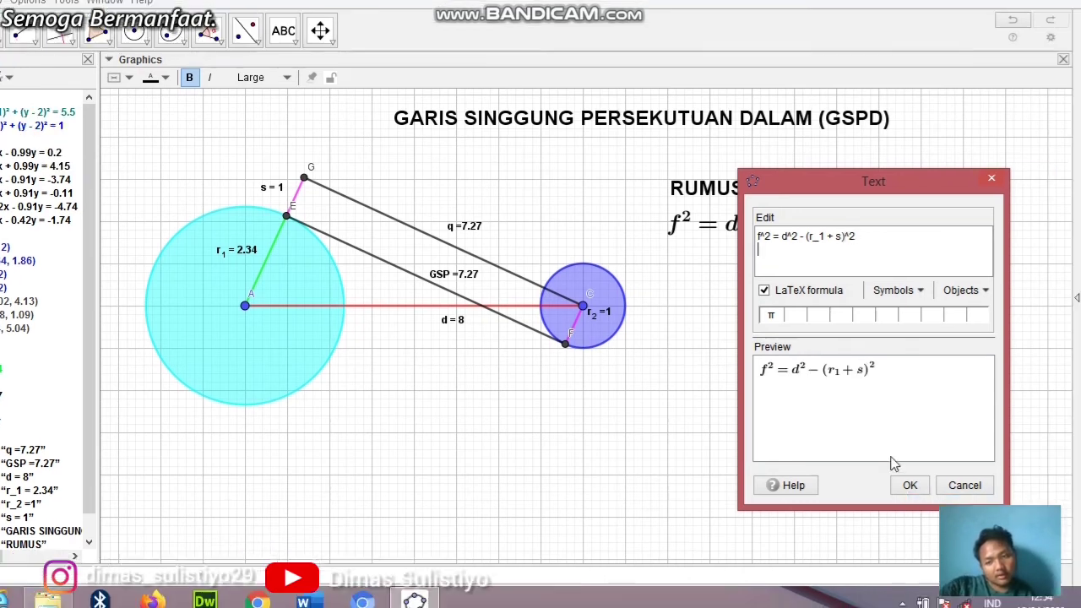
{"action": "left_click", "coordinate": [909, 485]}
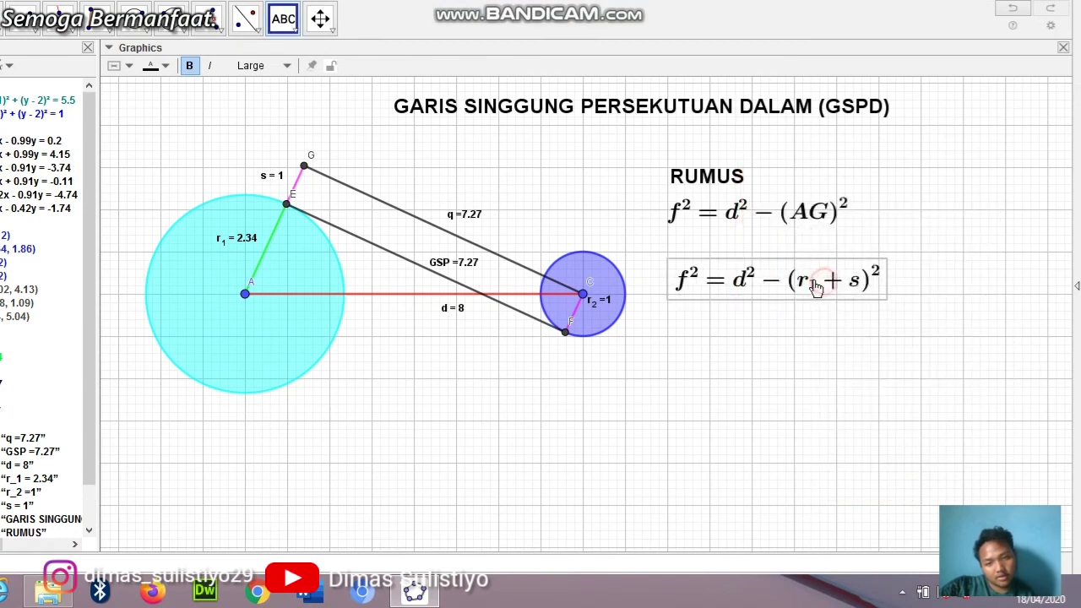
{"action": "left_click_drag", "start_coordinate": [815, 288], "coordinate": [805, 272]}
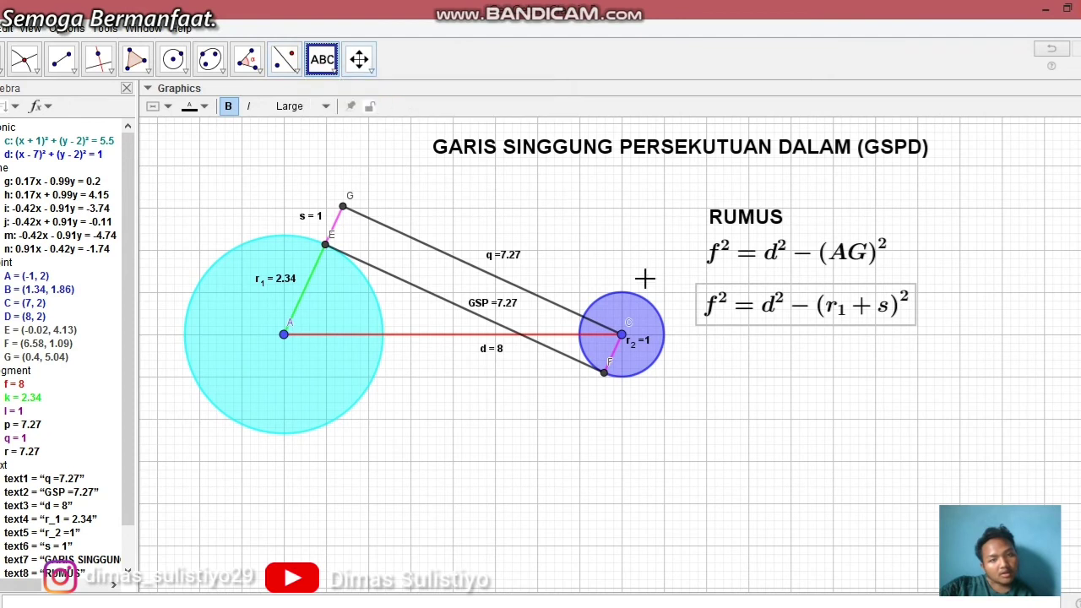
Add a third LaTeX formula text "f^2 = d^2 - (r_1 + r_2)" below the formula with r_1 + s.
{"action": "left_click", "coordinate": [709, 354]}
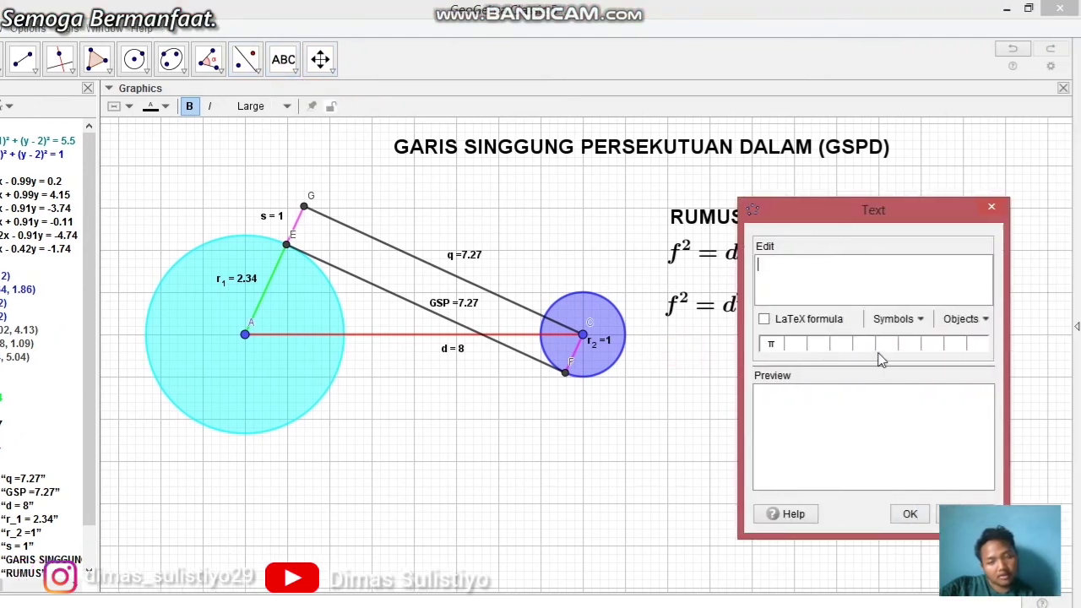
{"action": "type", "text": "f^"}
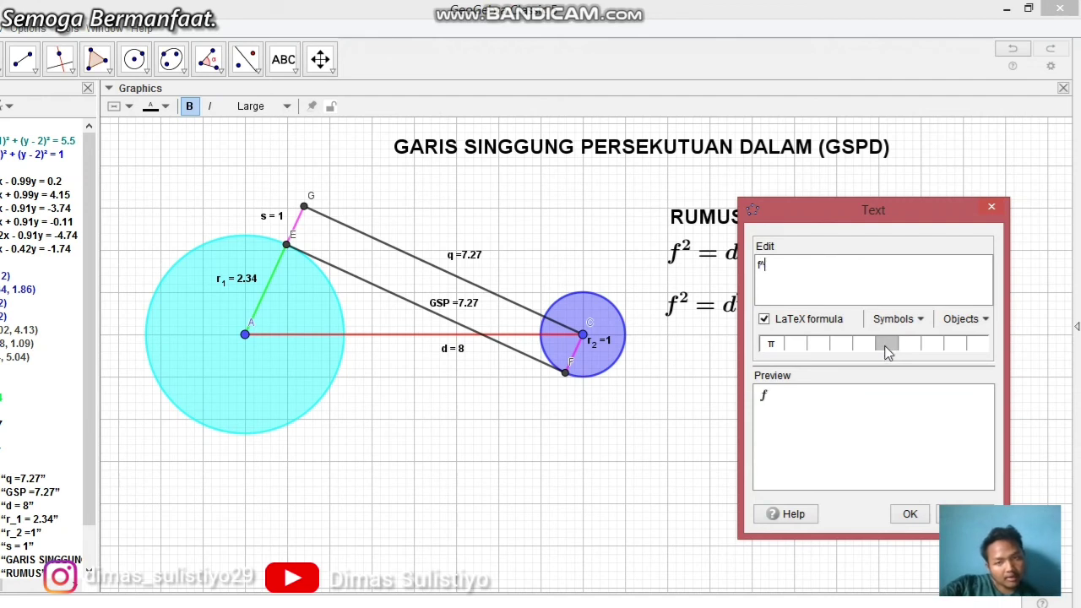
{"action": "type", "text": "2 = d"}
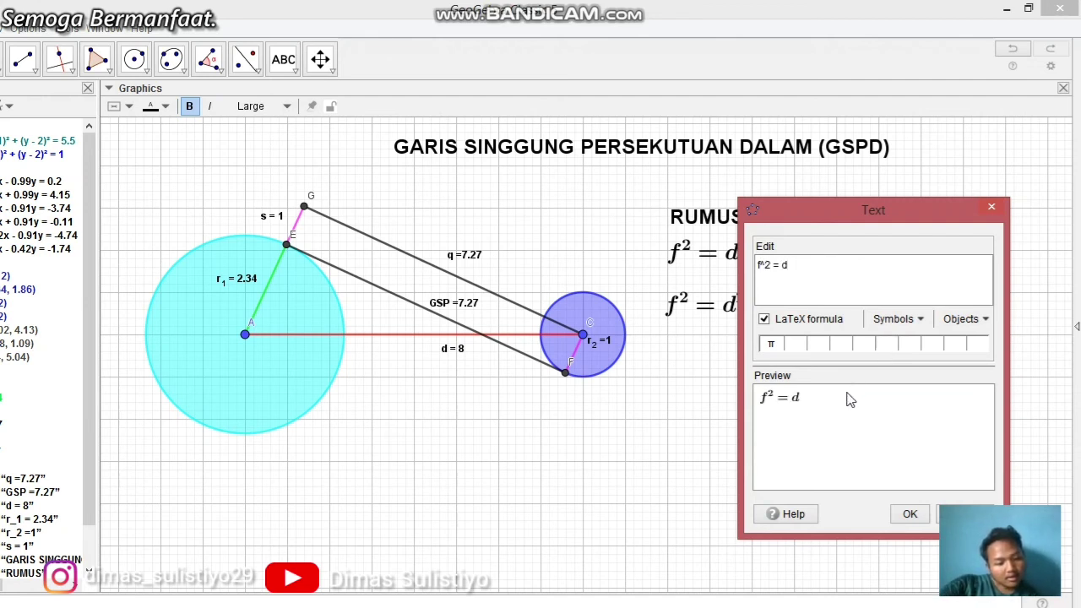
{"action": "type", "text": "^2 - ("}
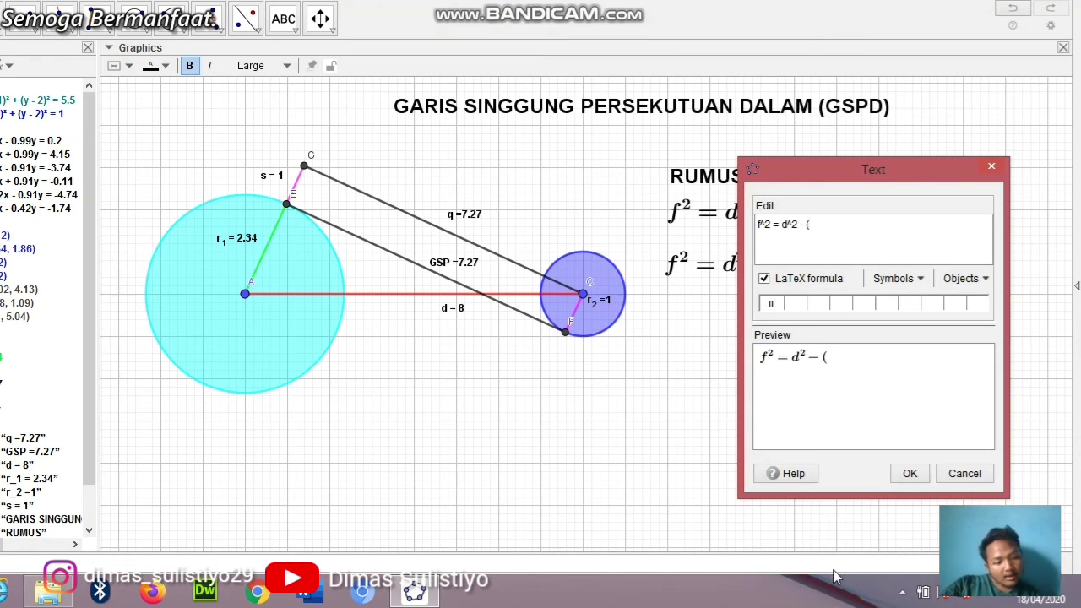
{"action": "type", "text": "r_1 +"}
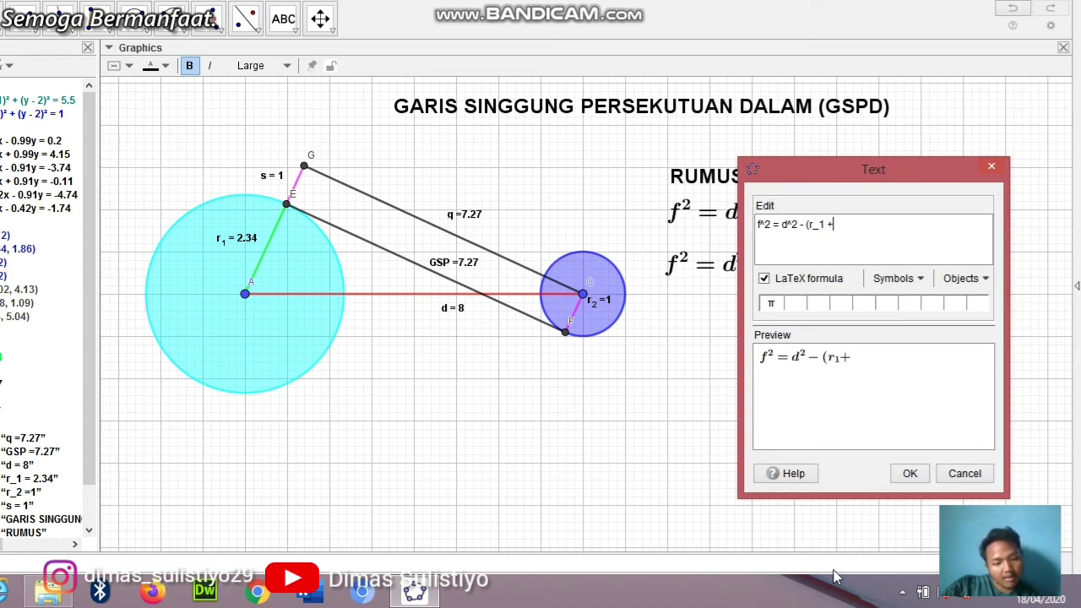
{"action": "type", "text": "r"}
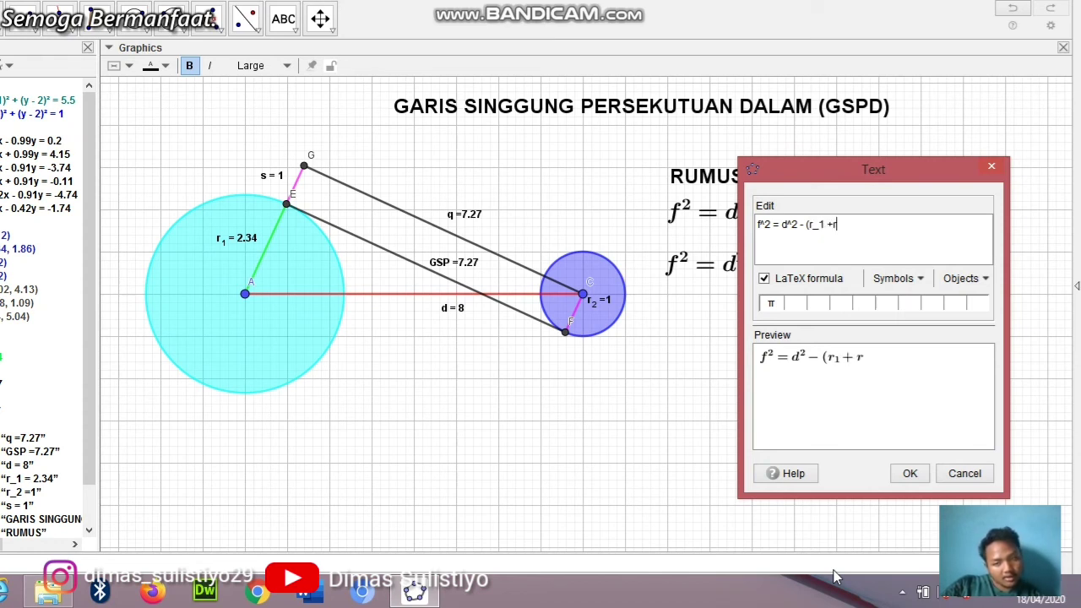
{"action": "type", "text": "_"}
{"action": "key", "text": "BackSpace"}
{"action": "key", "text": "BackSpace"}
{"action": "type", "text": "r_2)"}
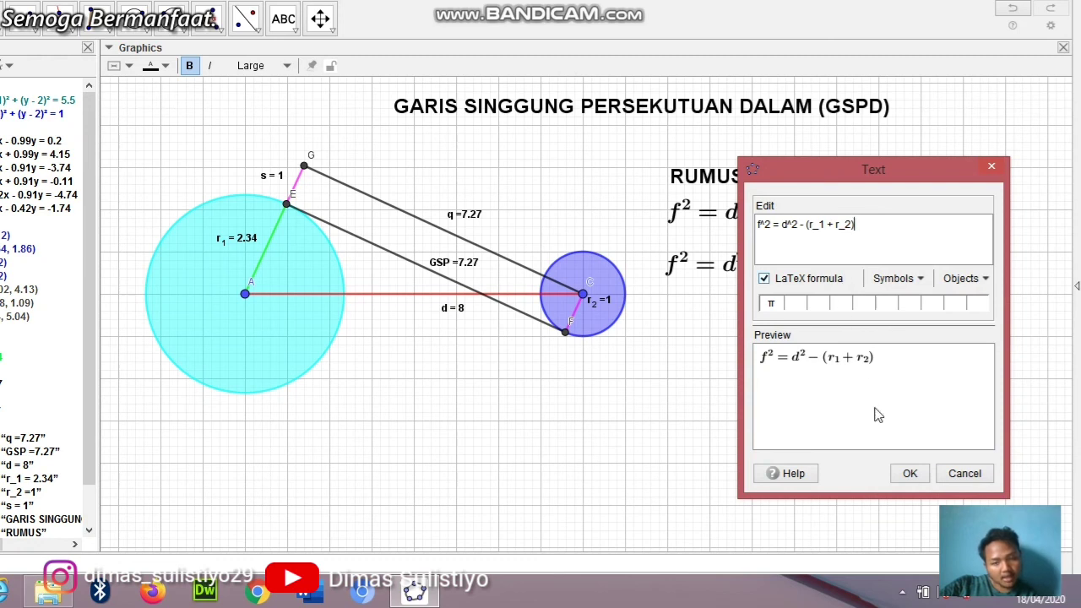
{"action": "left_click", "coordinate": [920, 478]}
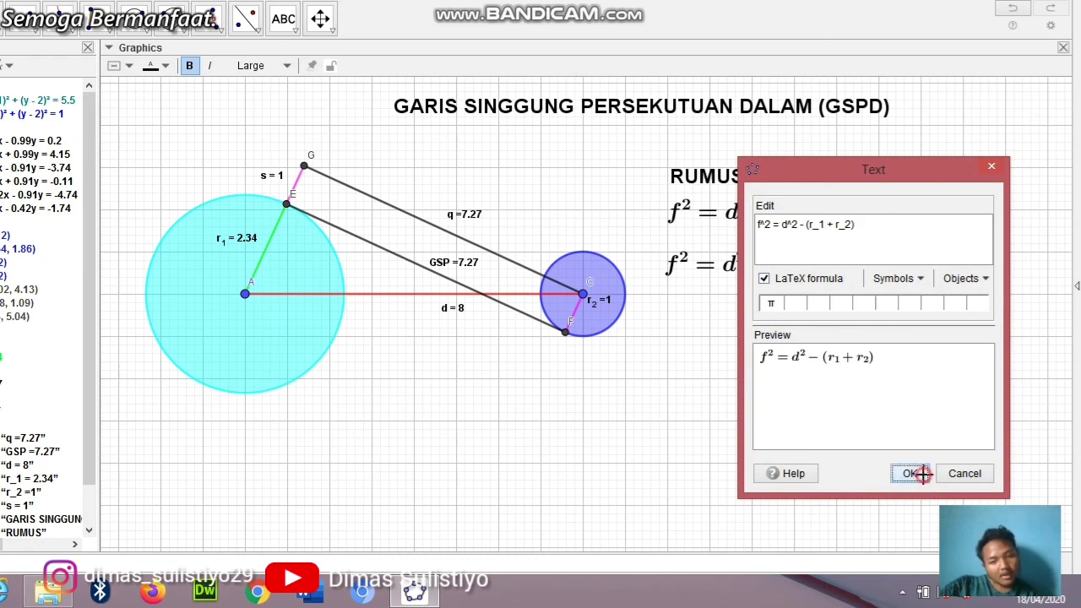
Reposition the second and third formulas so they line up below the AG formula.
{"action": "left_click", "coordinate": [797, 336]}
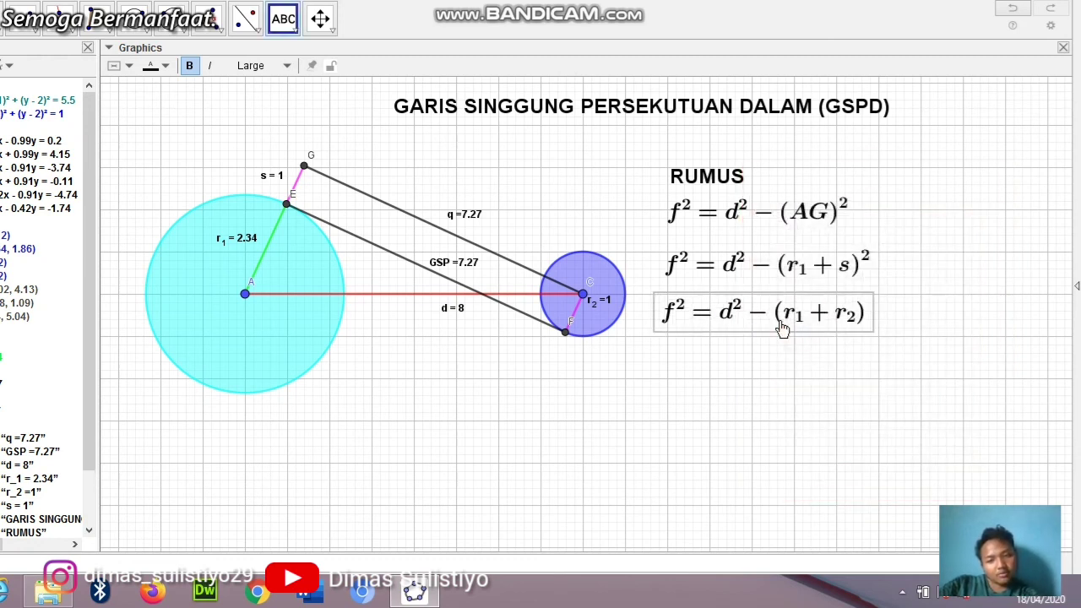
{"action": "left_click", "coordinate": [801, 275]}
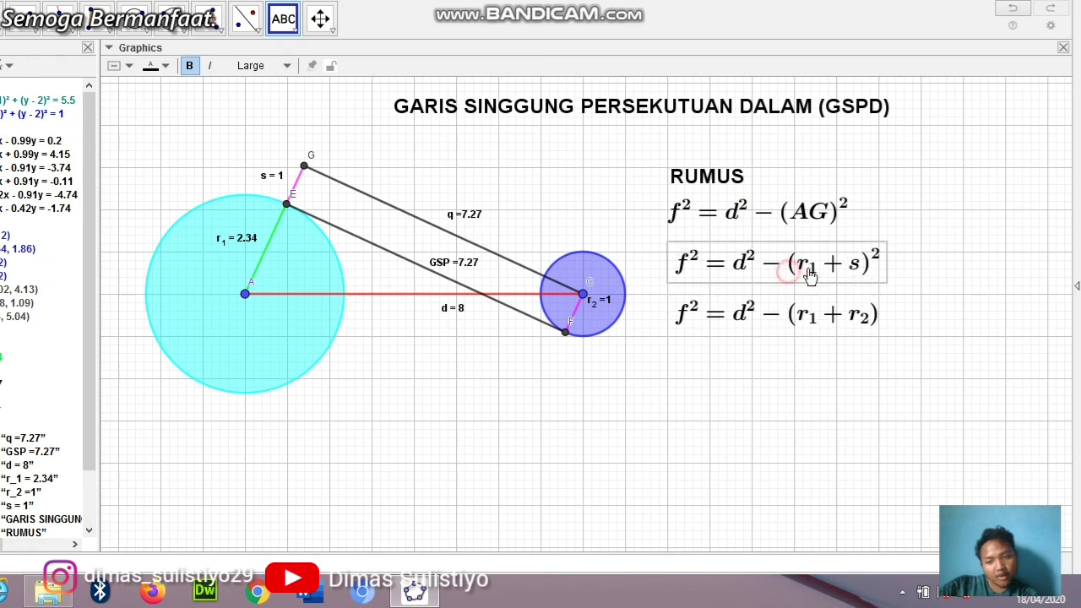
{"action": "left_click_drag", "start_coordinate": [760, 267], "coordinate": [751, 270]}
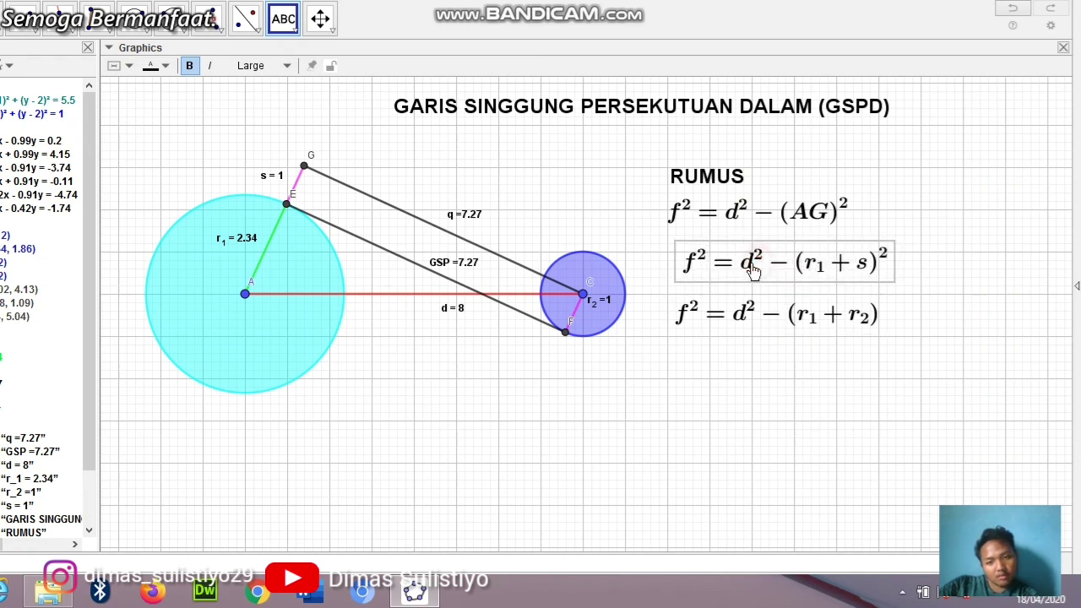
{"action": "left_click", "coordinate": [757, 212]}
{"action": "left_click", "coordinate": [995, 170]}
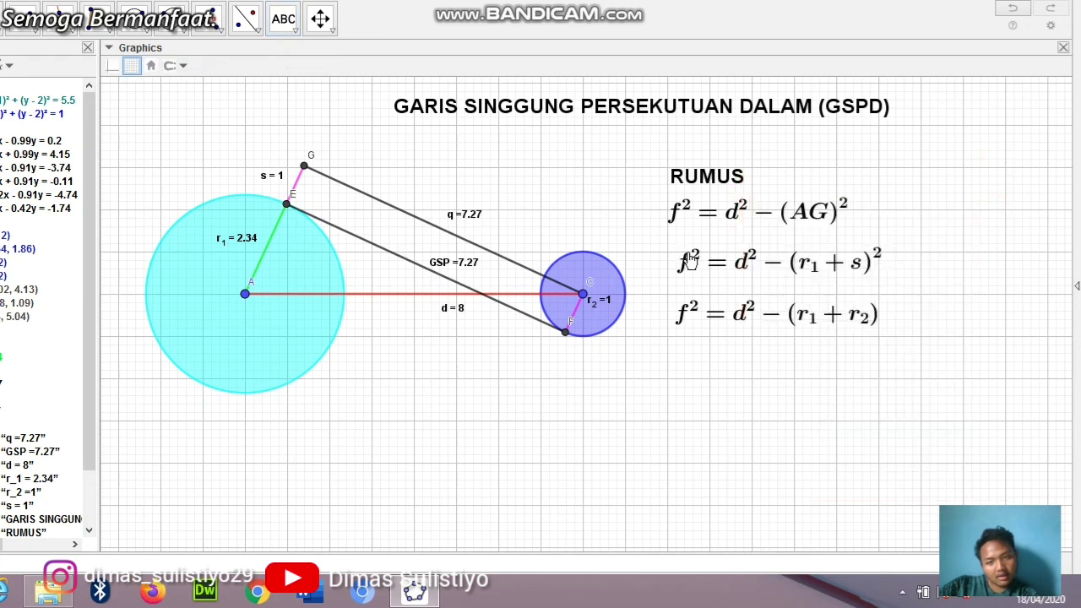